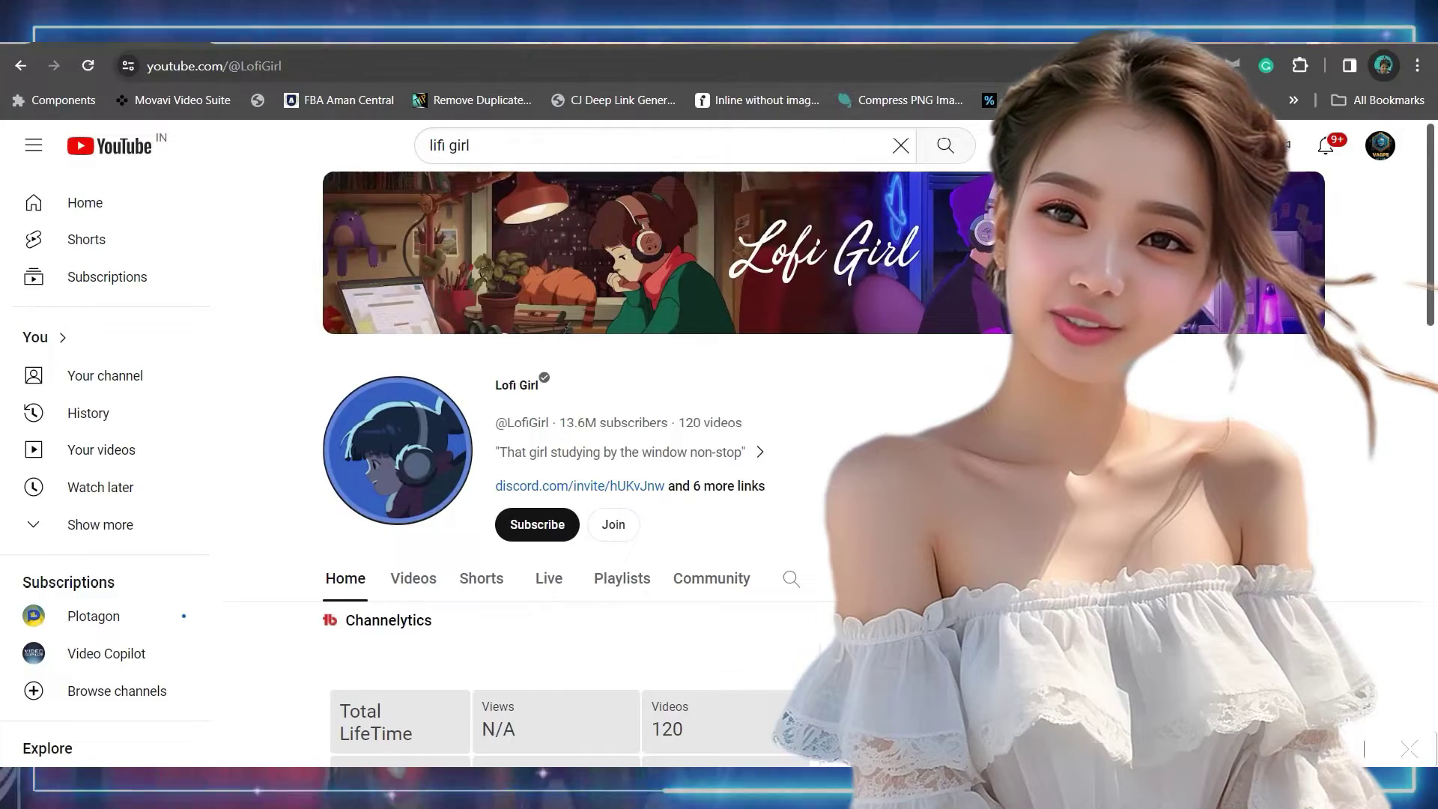
- Scroll down the Lofi Girl channel page and show its Videos tab of latest uploads
scroll(647, 355, down, 1)
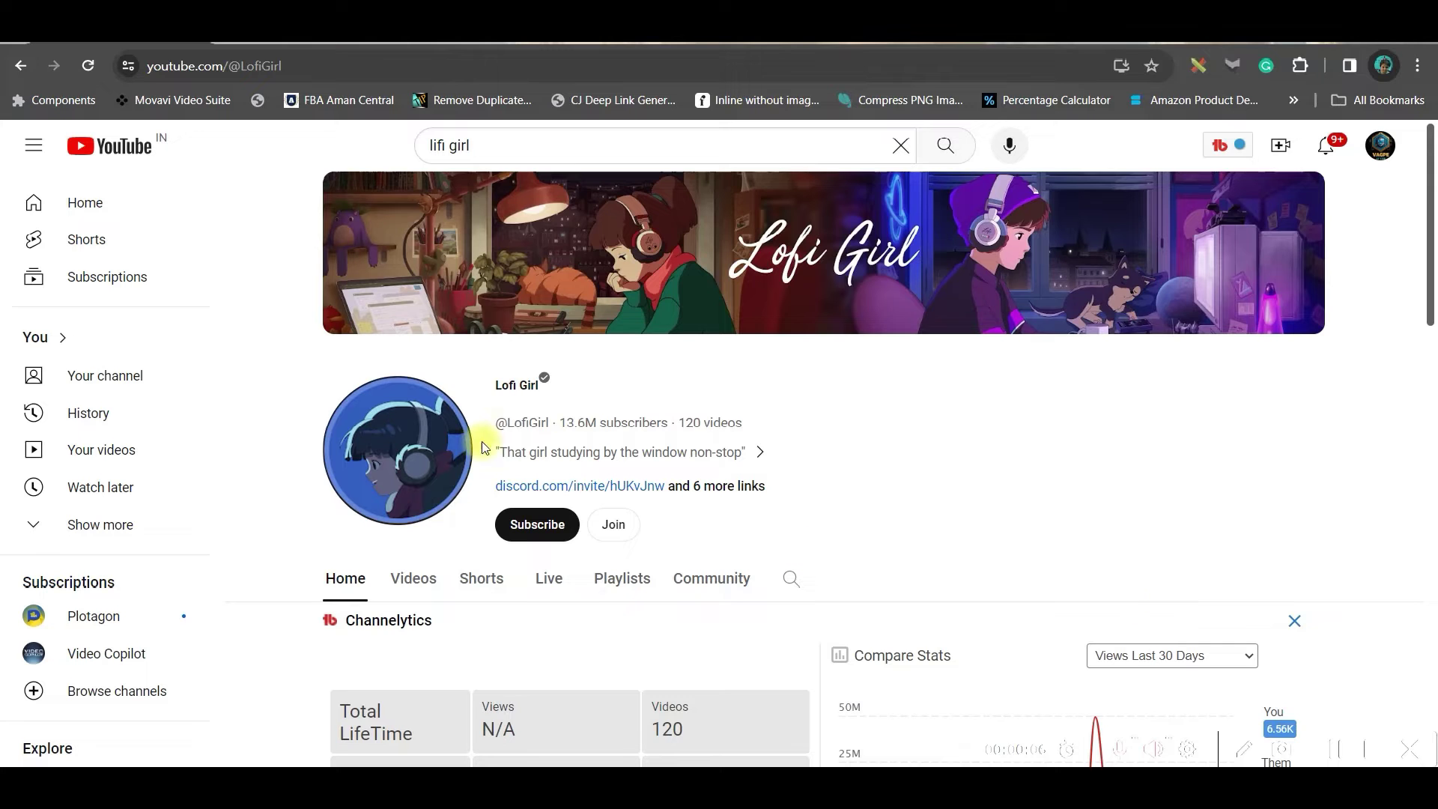
scroll(969, 404, down, 1)
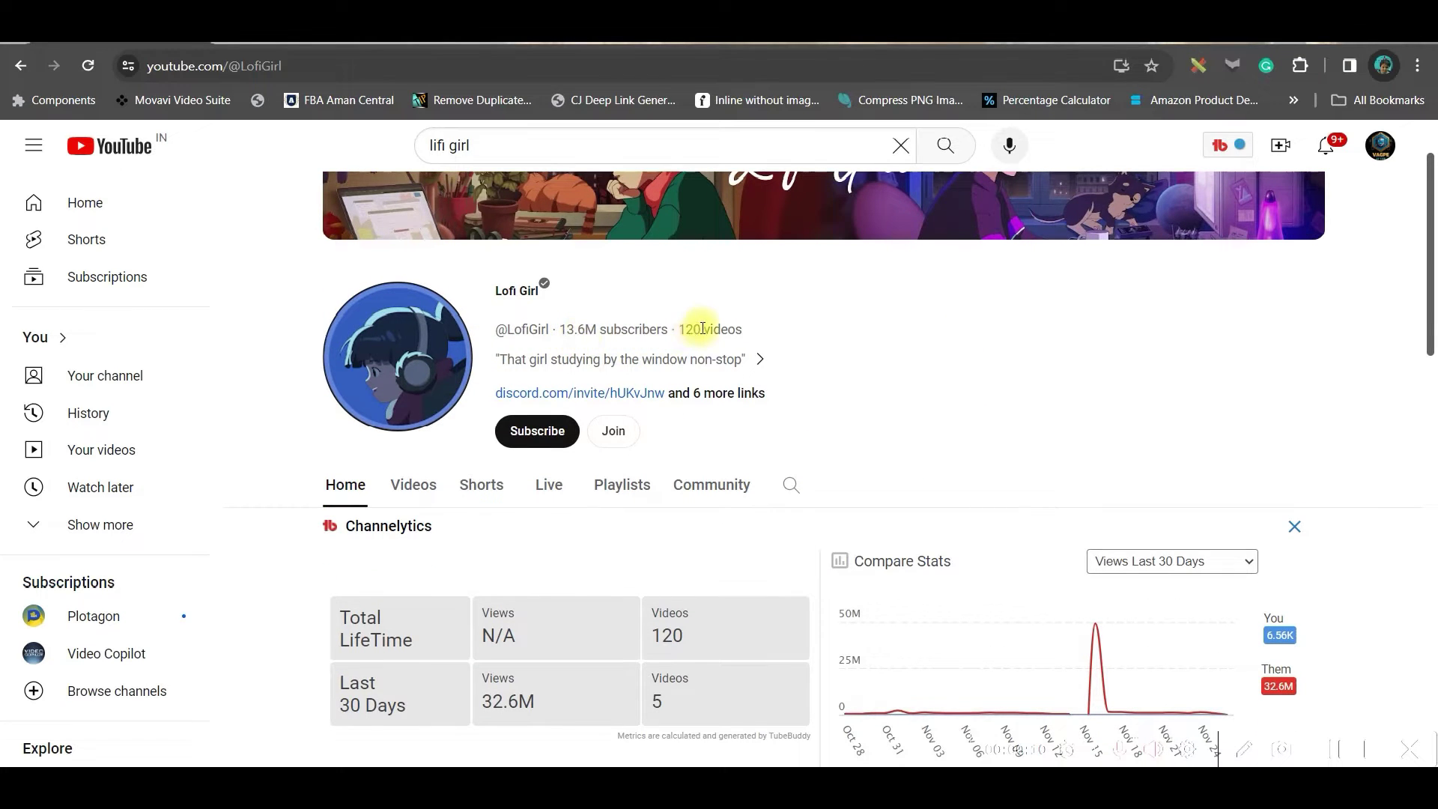
scroll(884, 344, down, 3)
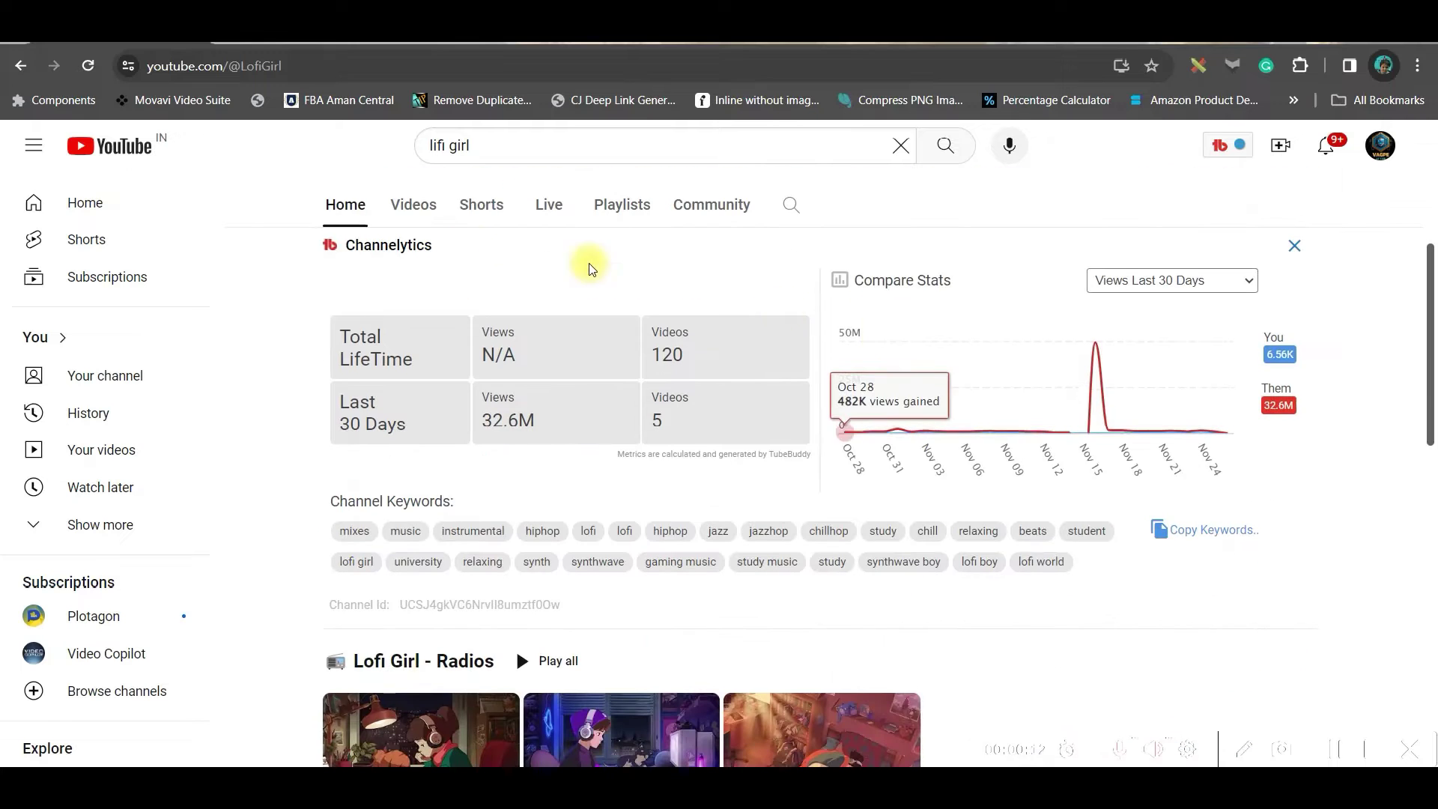
click(424, 215)
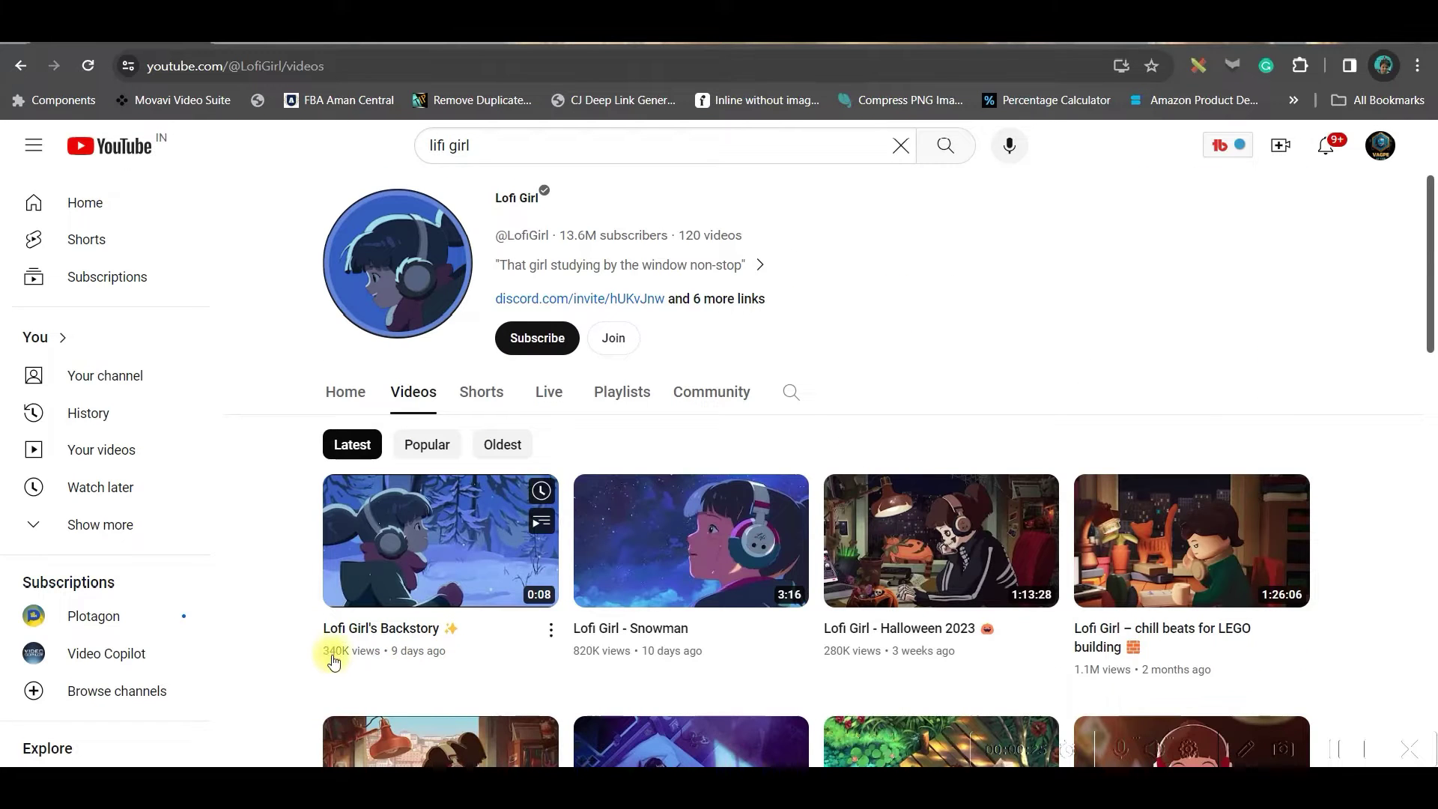
mouse_move(373, 666)
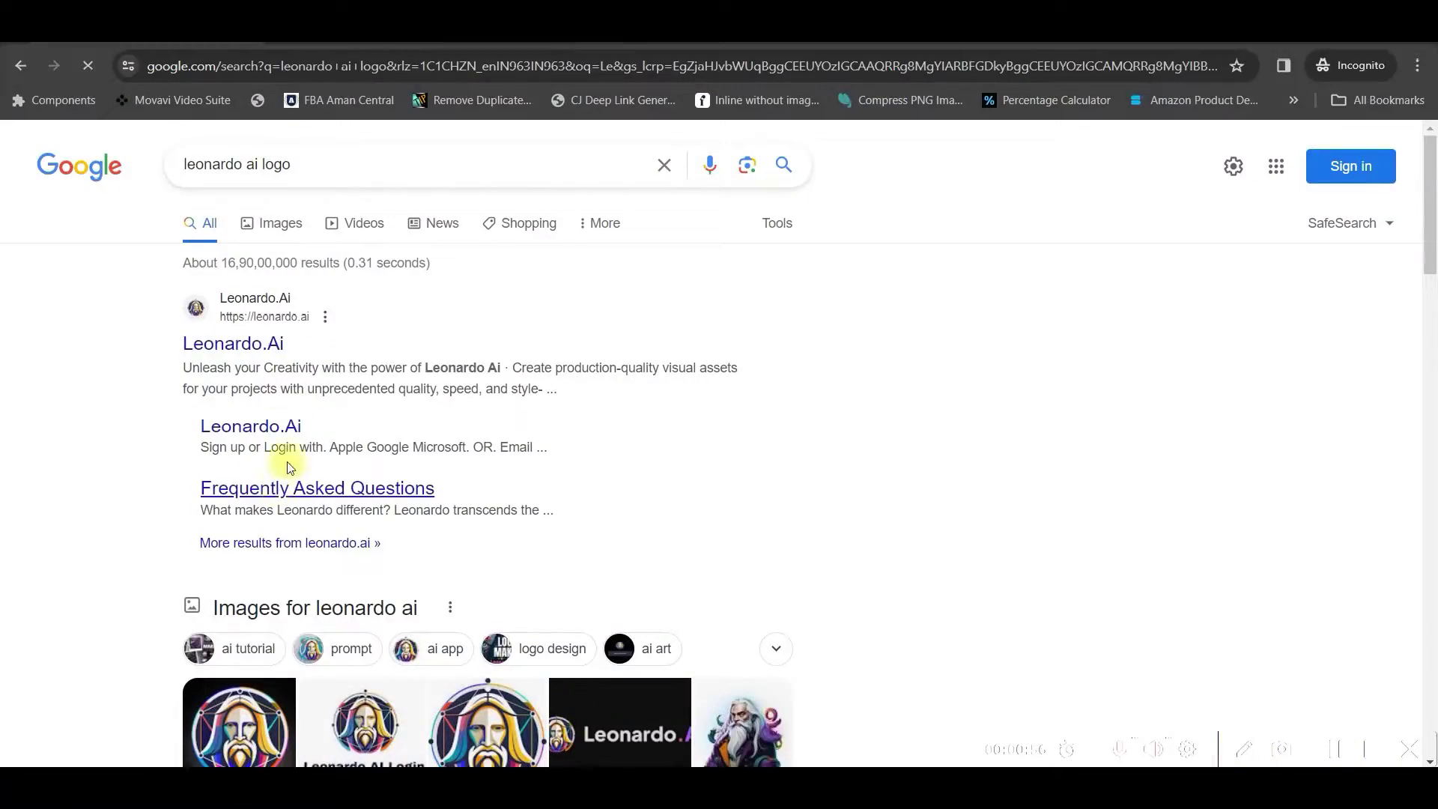
- Follow the Leonardo.Ai link from the 'leonardo ai logo' Google results
click(242, 350)
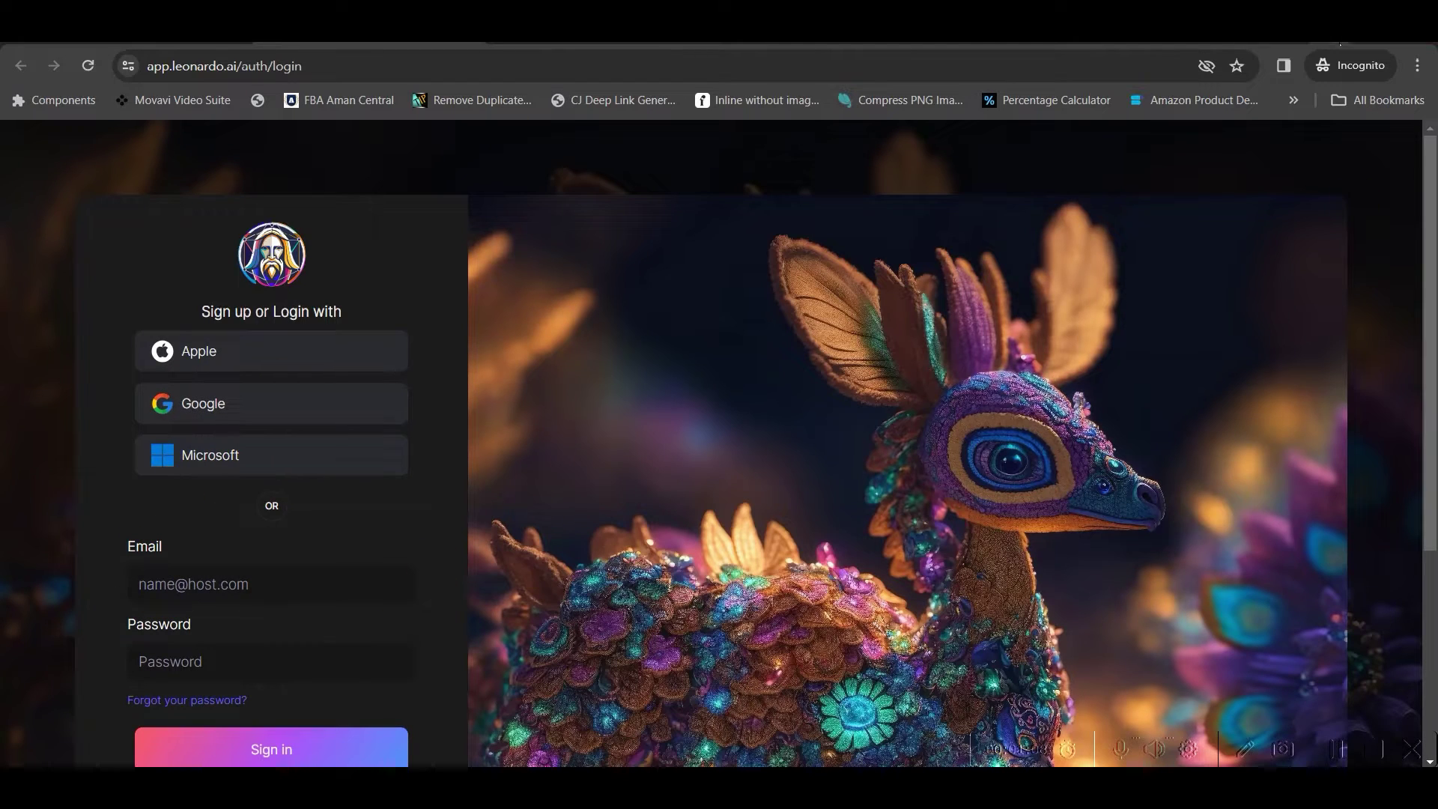
- Switch to the signed-in Leonardo.Ai home page and advance the Featured Models row three times
key(alt+Tab)
scroll(770, 433, down, 2)
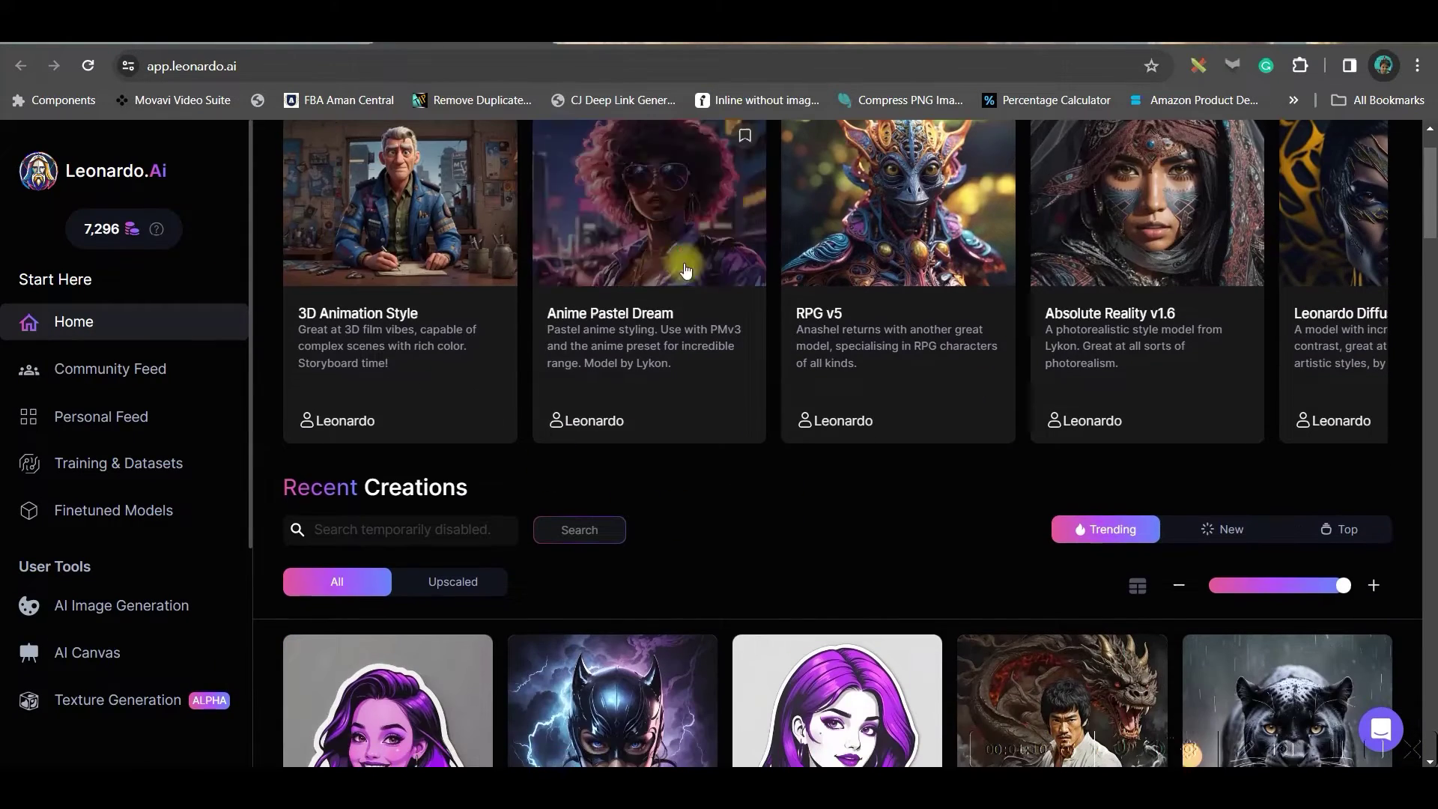
scroll(1117, 446, down, 10)
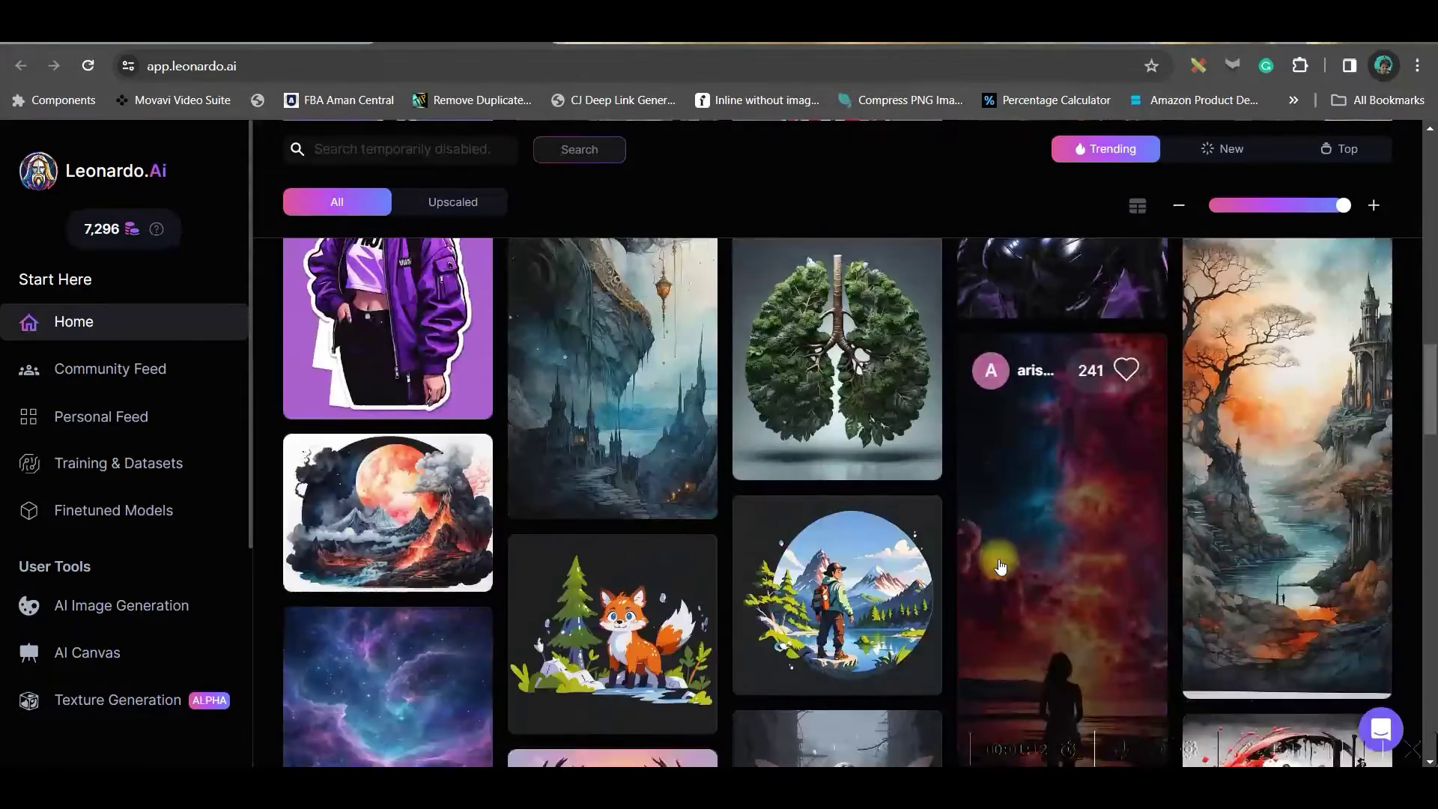
scroll(1000, 567, up, 12)
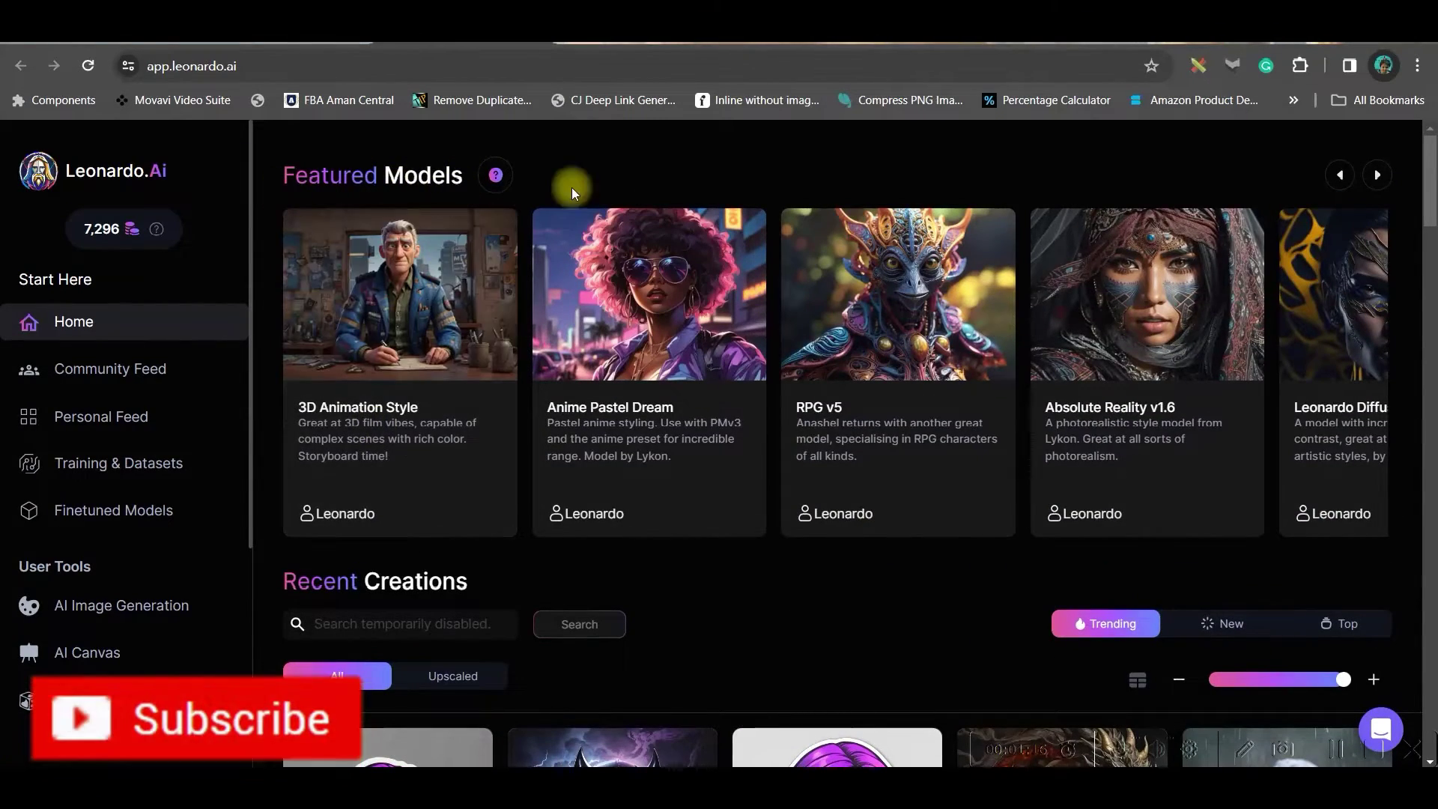
click(1376, 175)
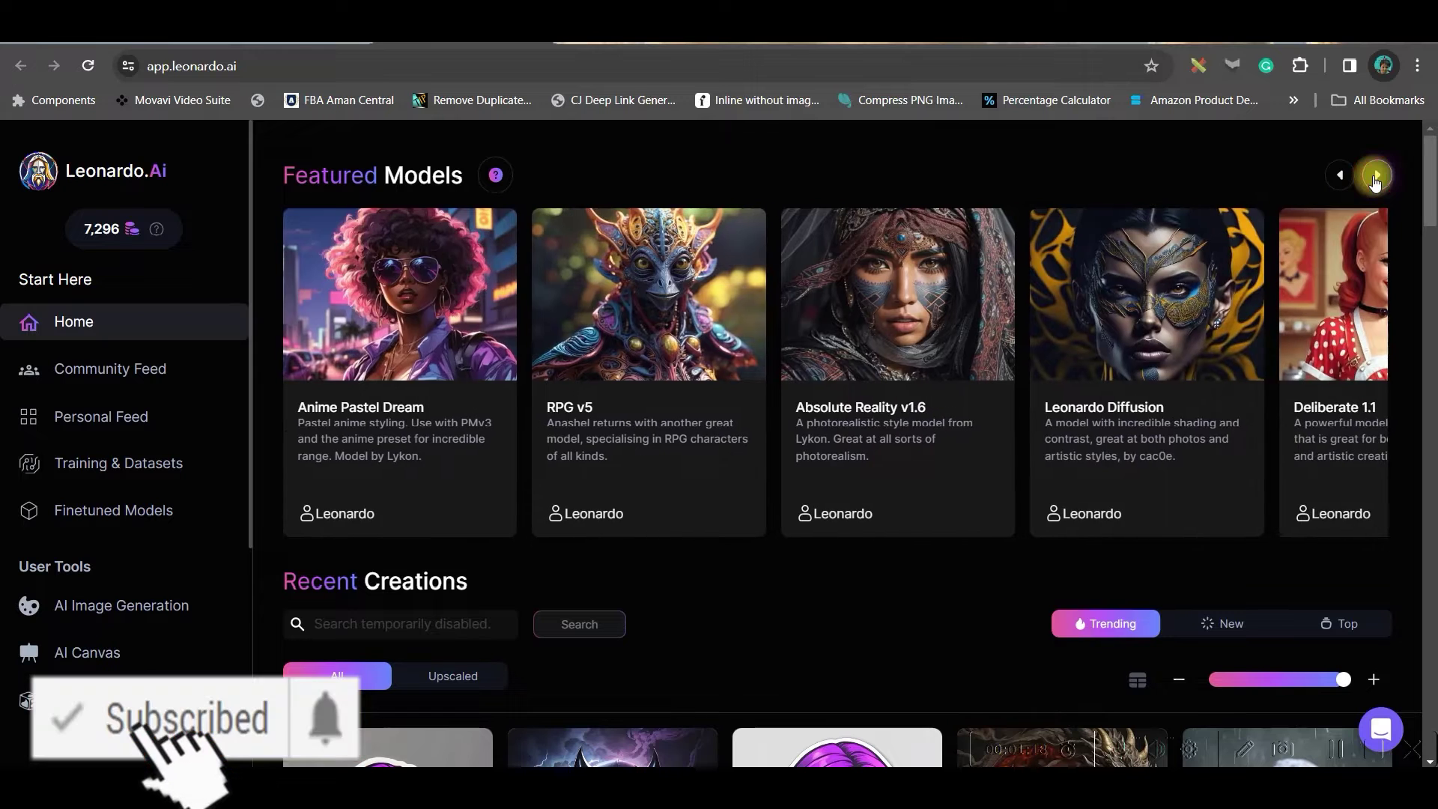
click(1377, 177)
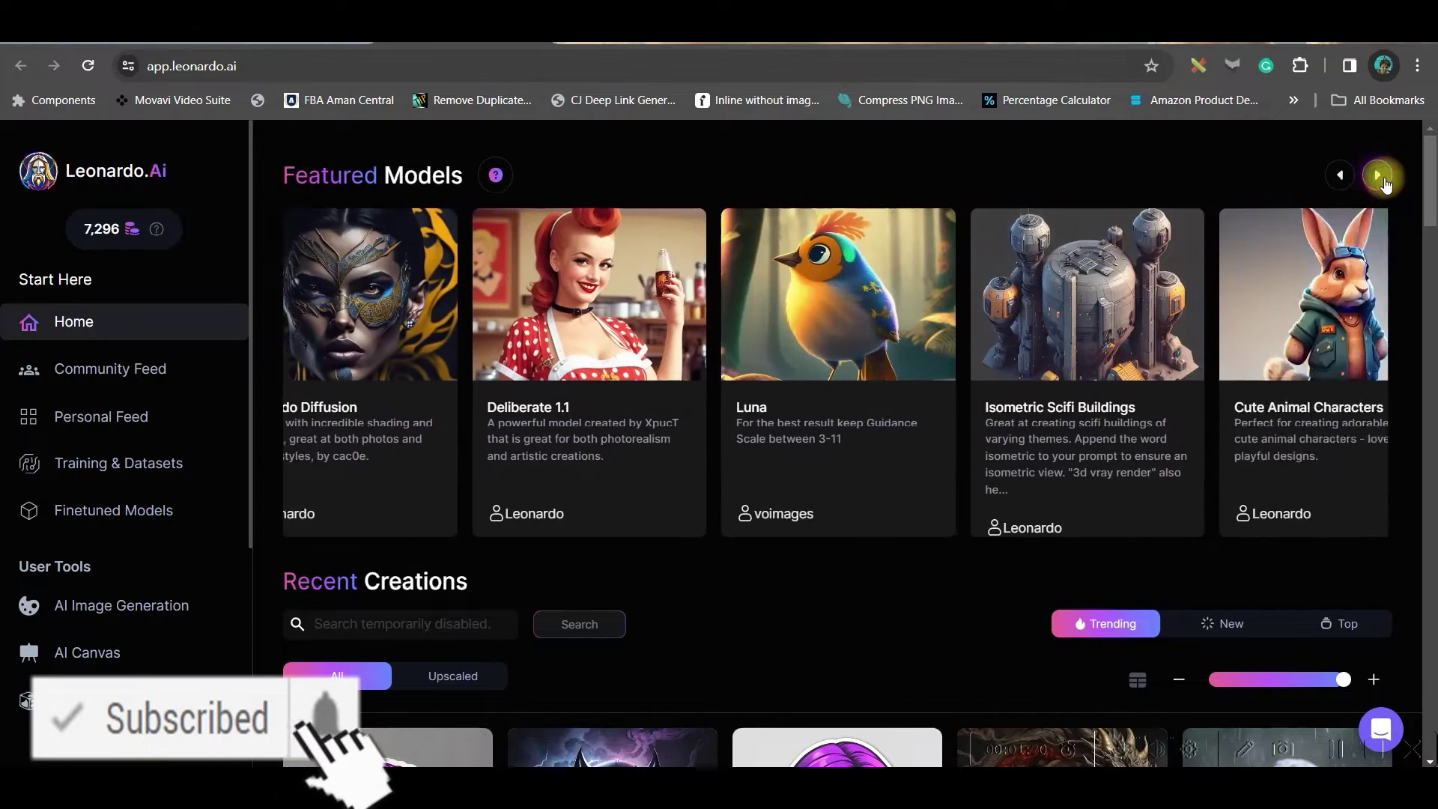
click(1377, 177)
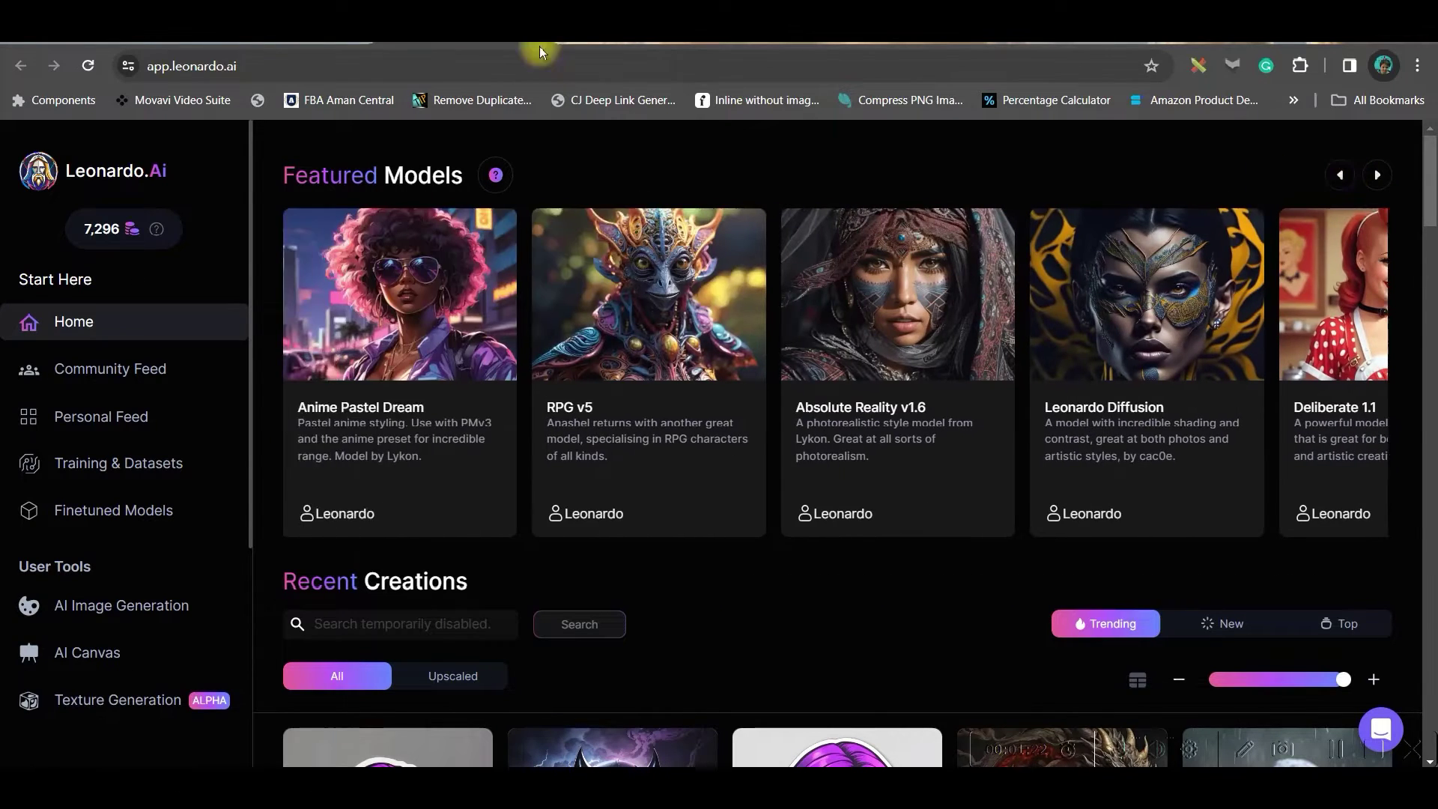
- Check the Lofi Girl YouTube tab, then return to the Leonardo.Ai home page
click(90, 43)
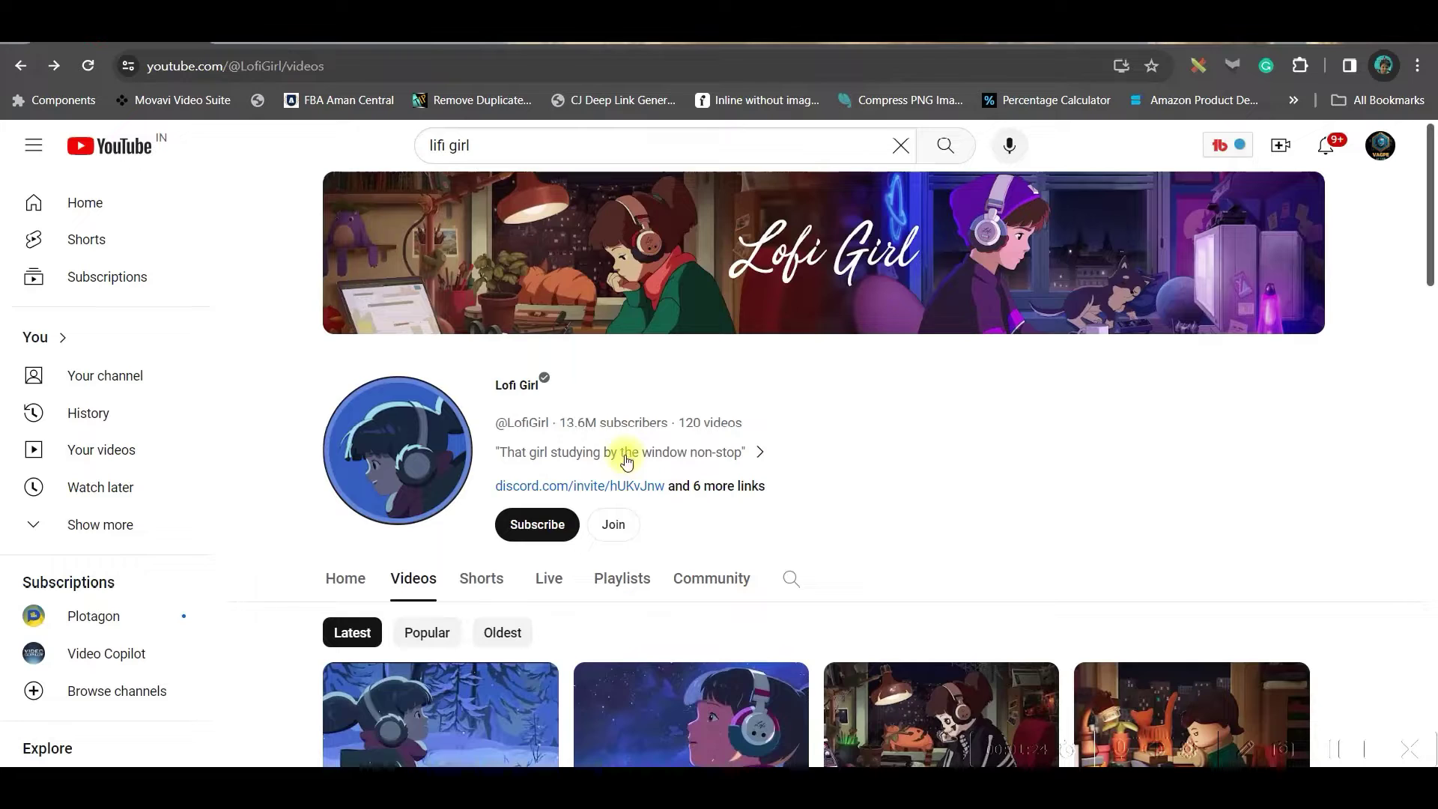
scroll(820, 427, down, 5)
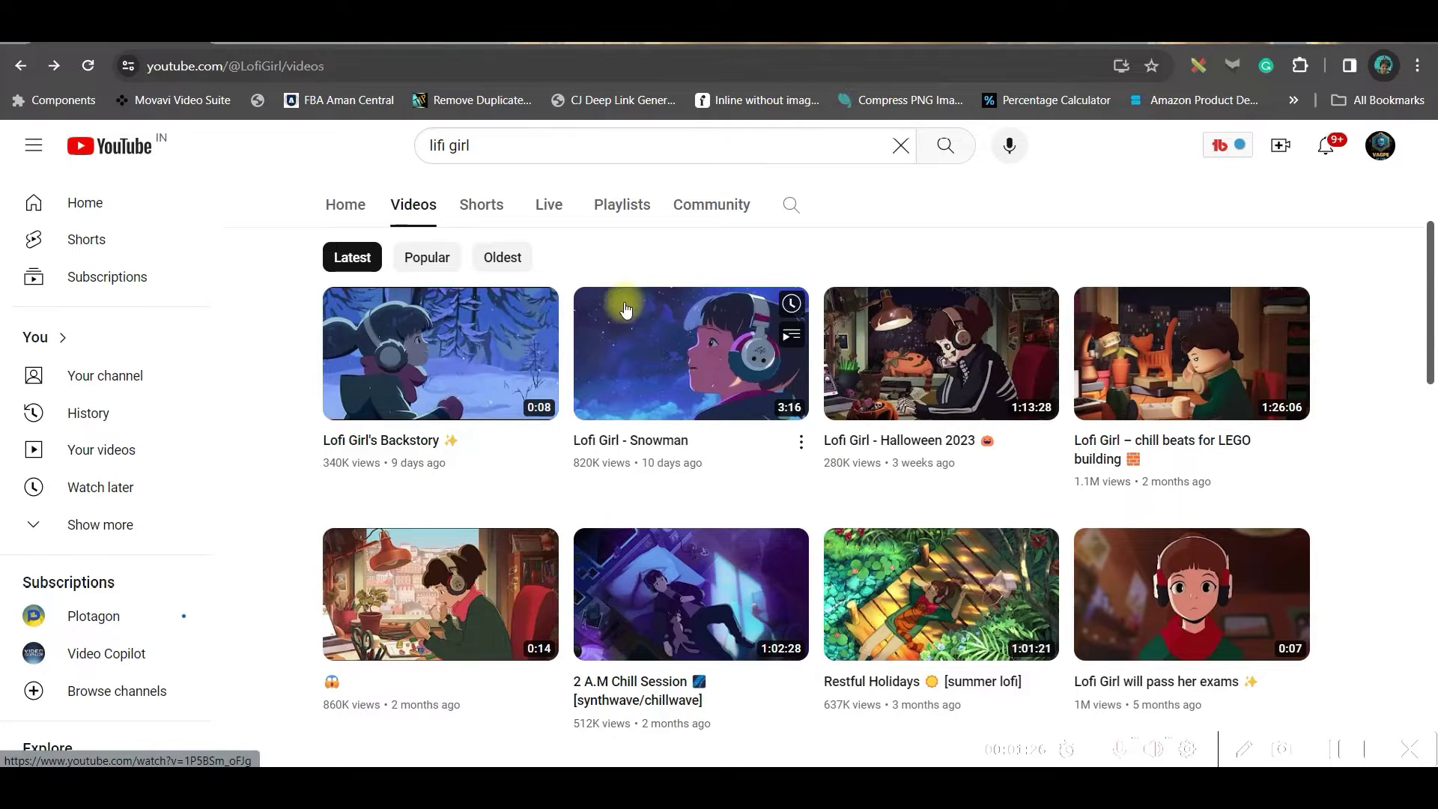
click(411, 44)
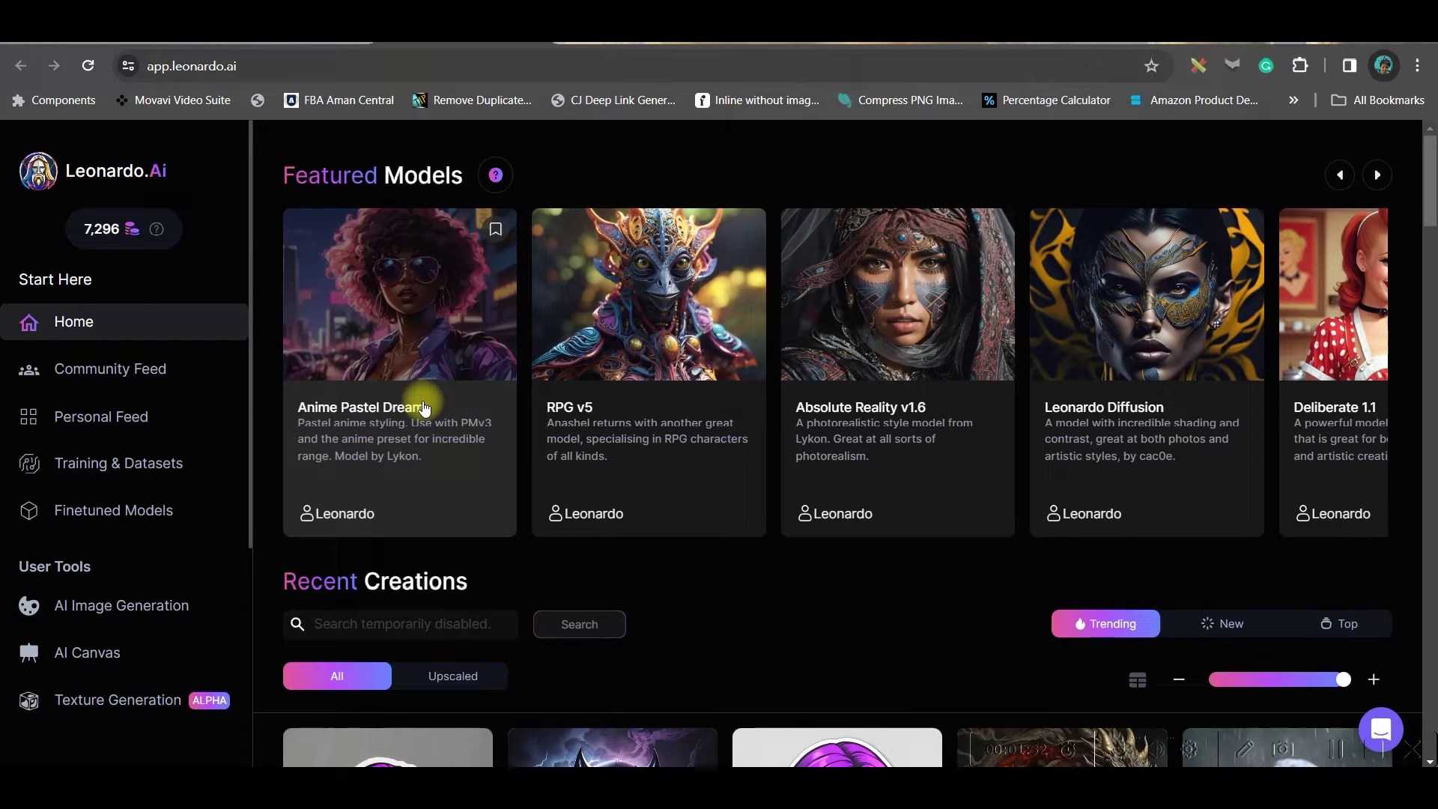
click(433, 319)
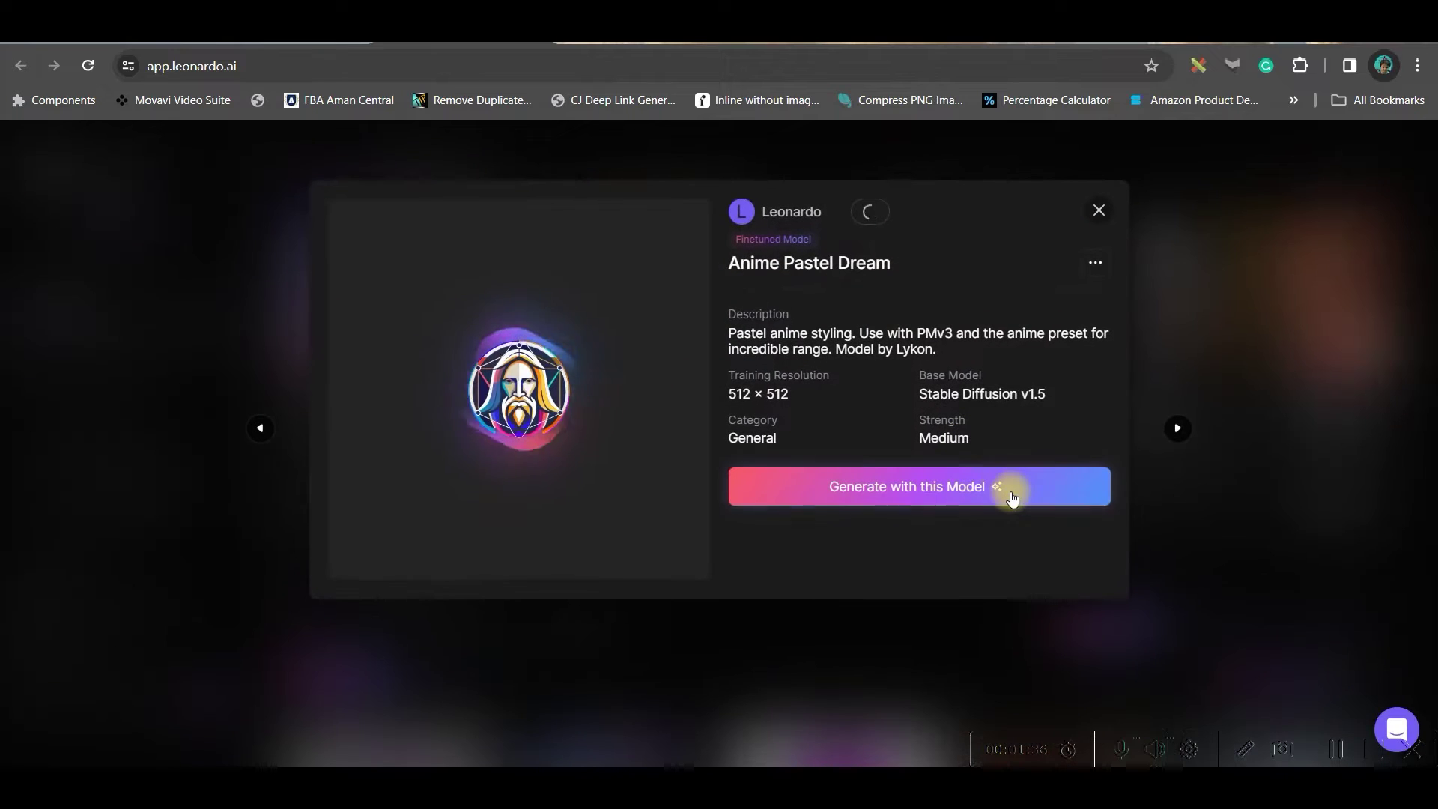
scroll(474, 383, down, 1)
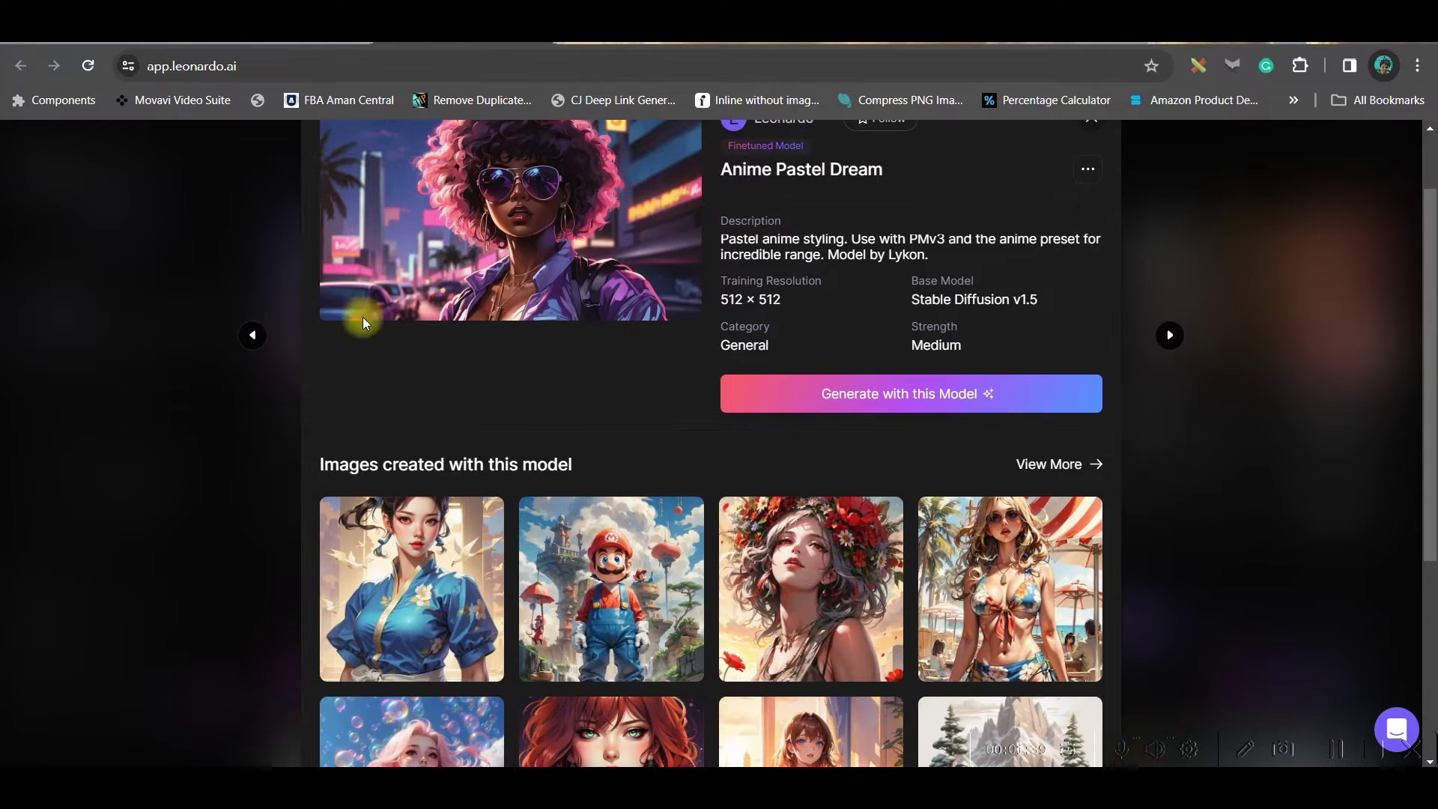
scroll(708, 327, up, 1)
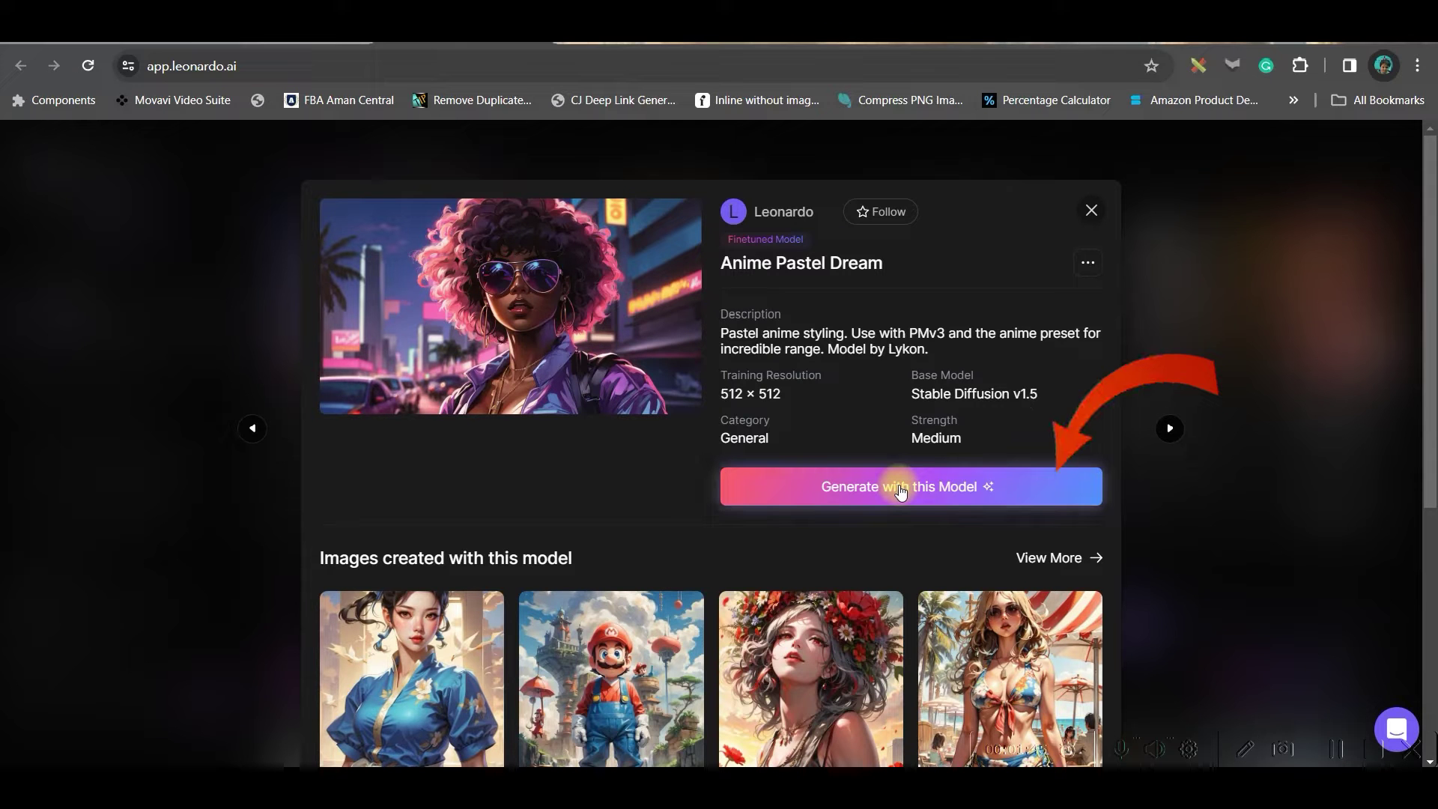
click(1090, 210)
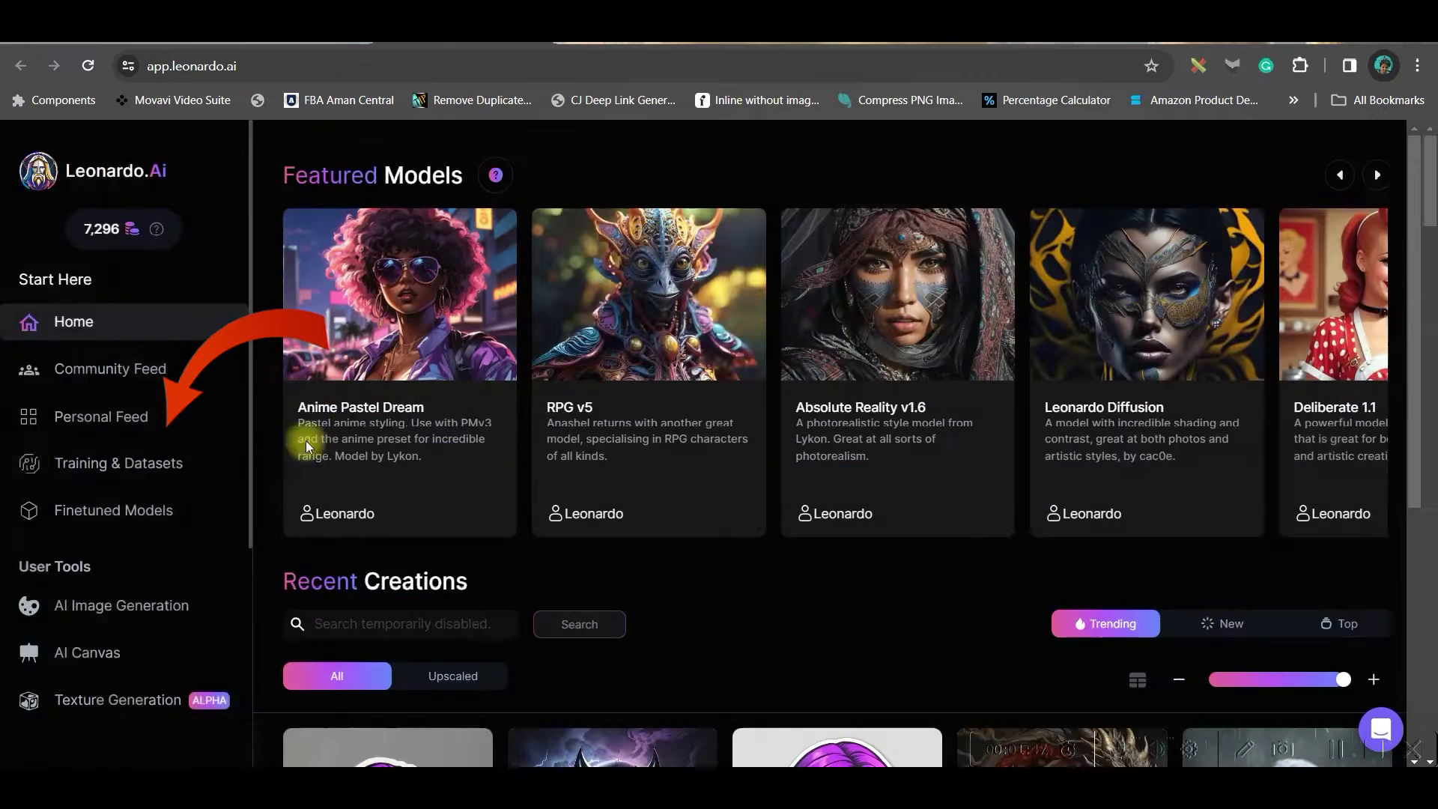
- In AI Image Generation, switch the finetuned model to Anime Pastel Dream
scroll(98, 449, down, 2)
click(158, 463)
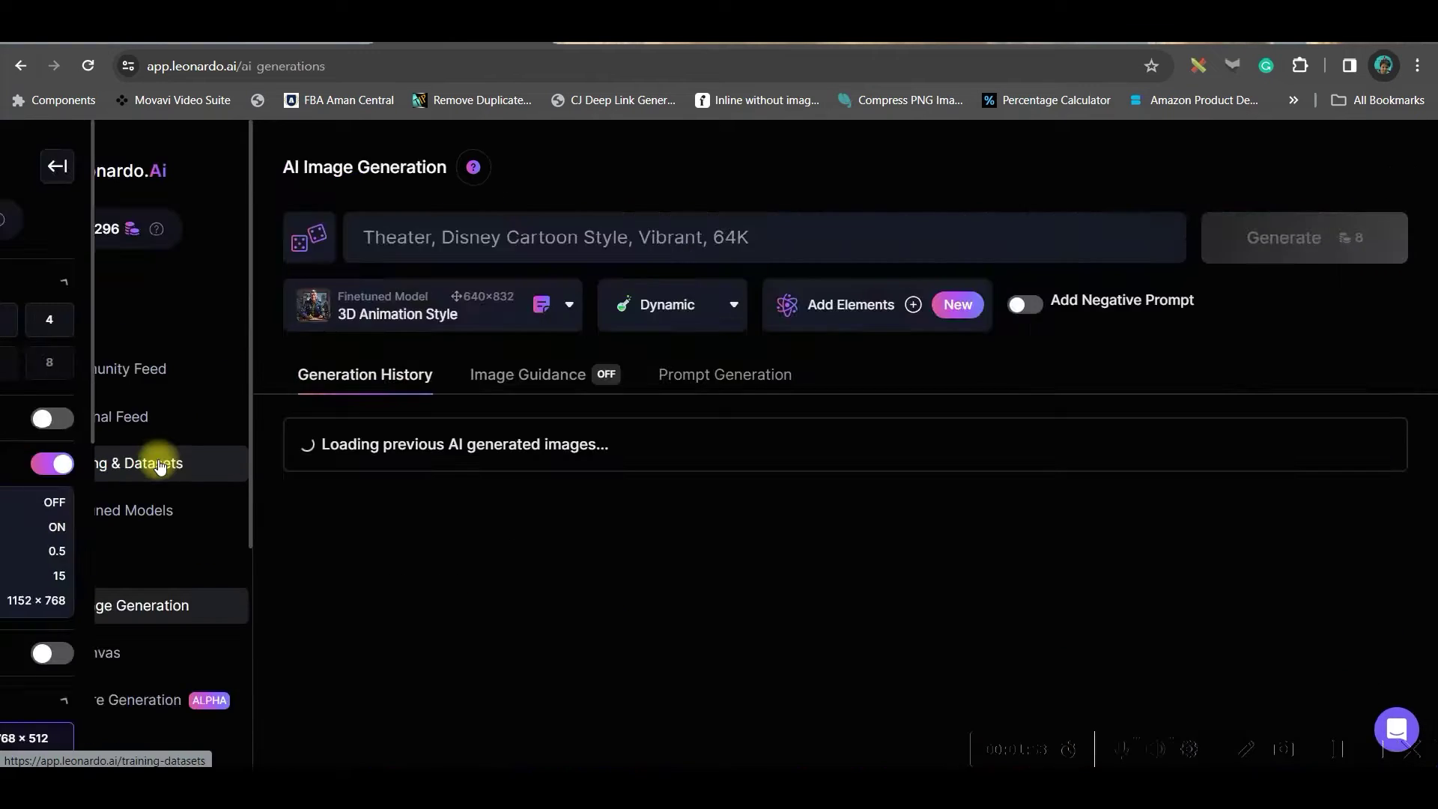
scroll(375, 375, down, 1)
click(433, 216)
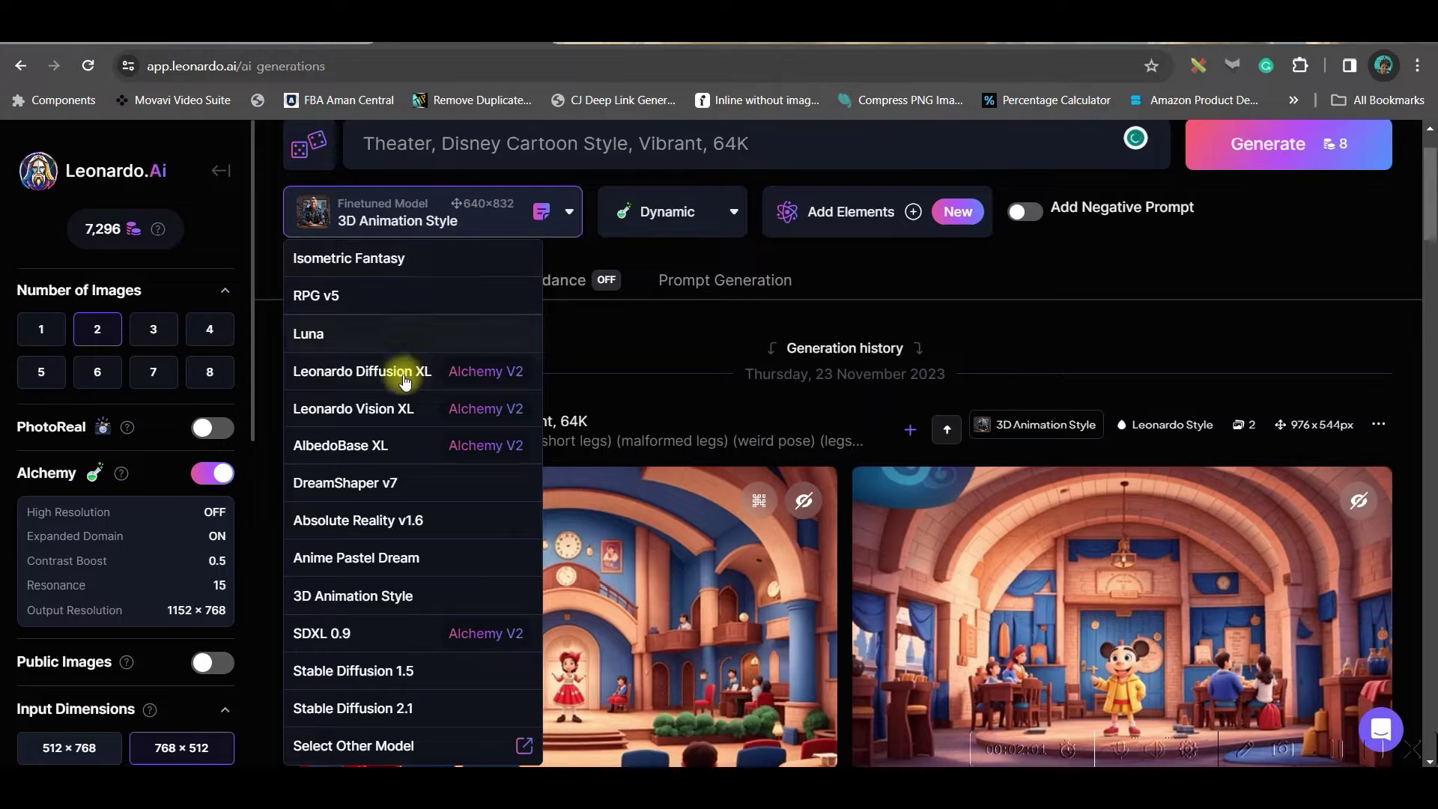
click(404, 560)
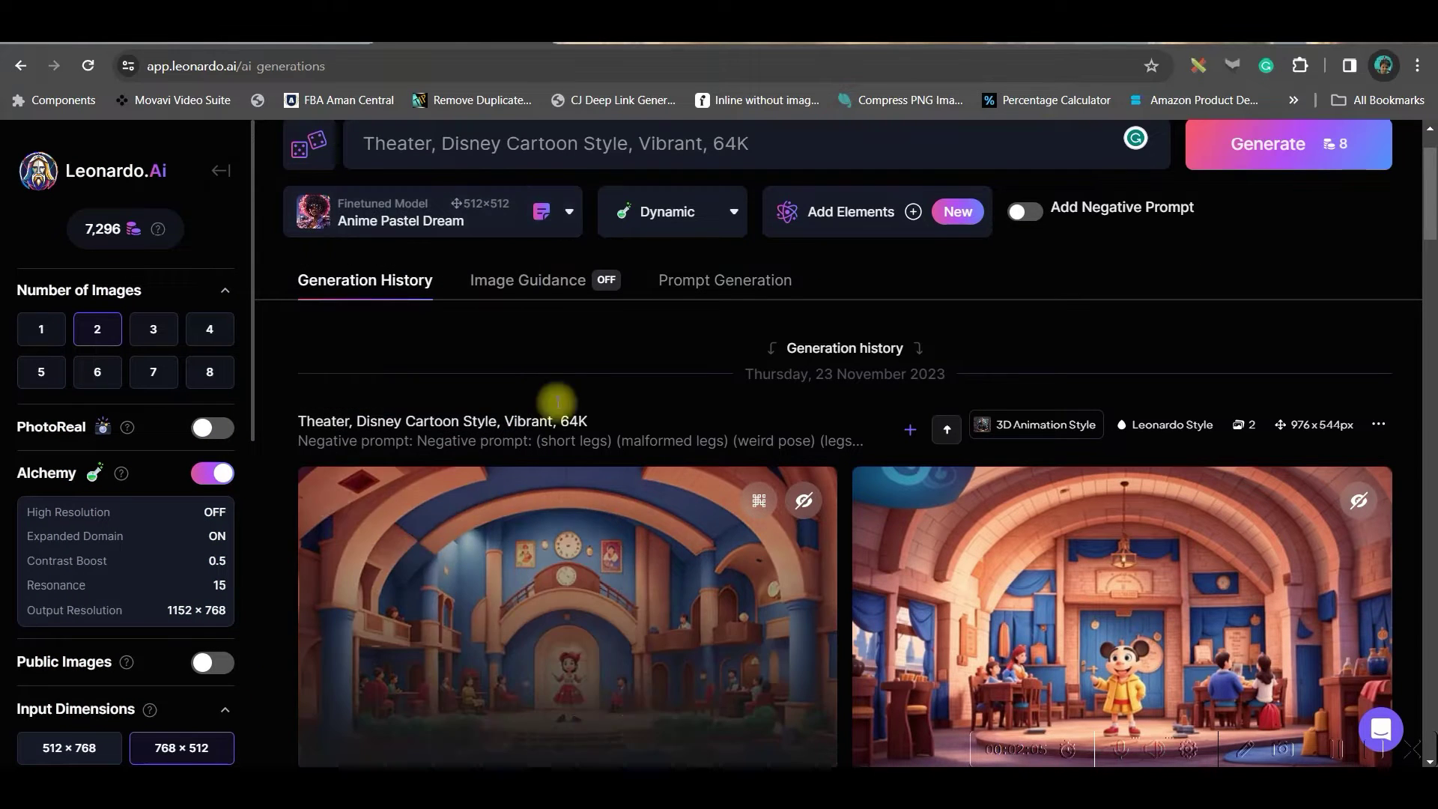
- Write the girl-studying-by-starry-window prompt, selecting 'Pixar 3D style, Vibrant, 64K', keeping Anime Pastel Dream
scroll(498, 233, up, 2)
click(363, 235)
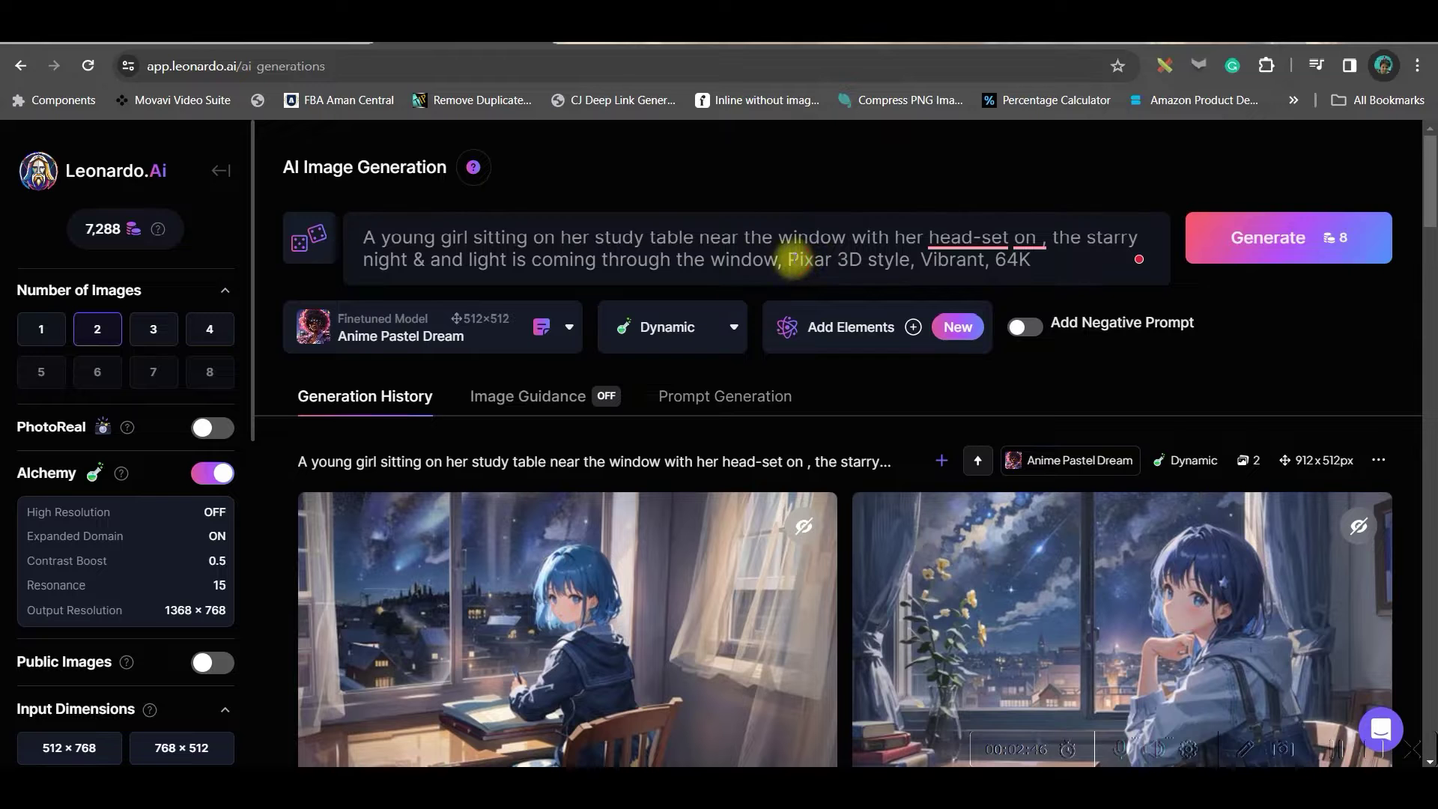
drag(790, 262, 1052, 267)
click(409, 324)
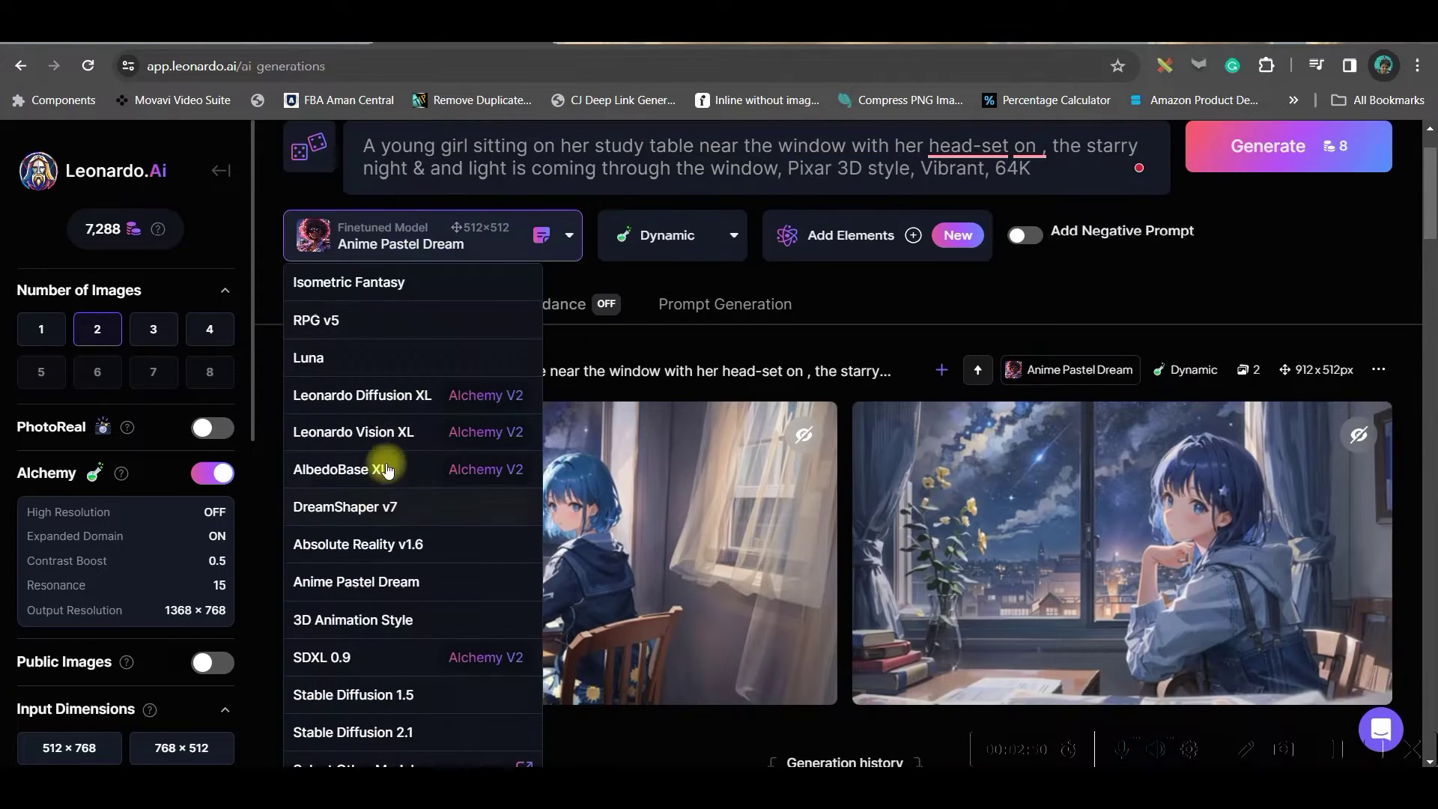
click(356, 583)
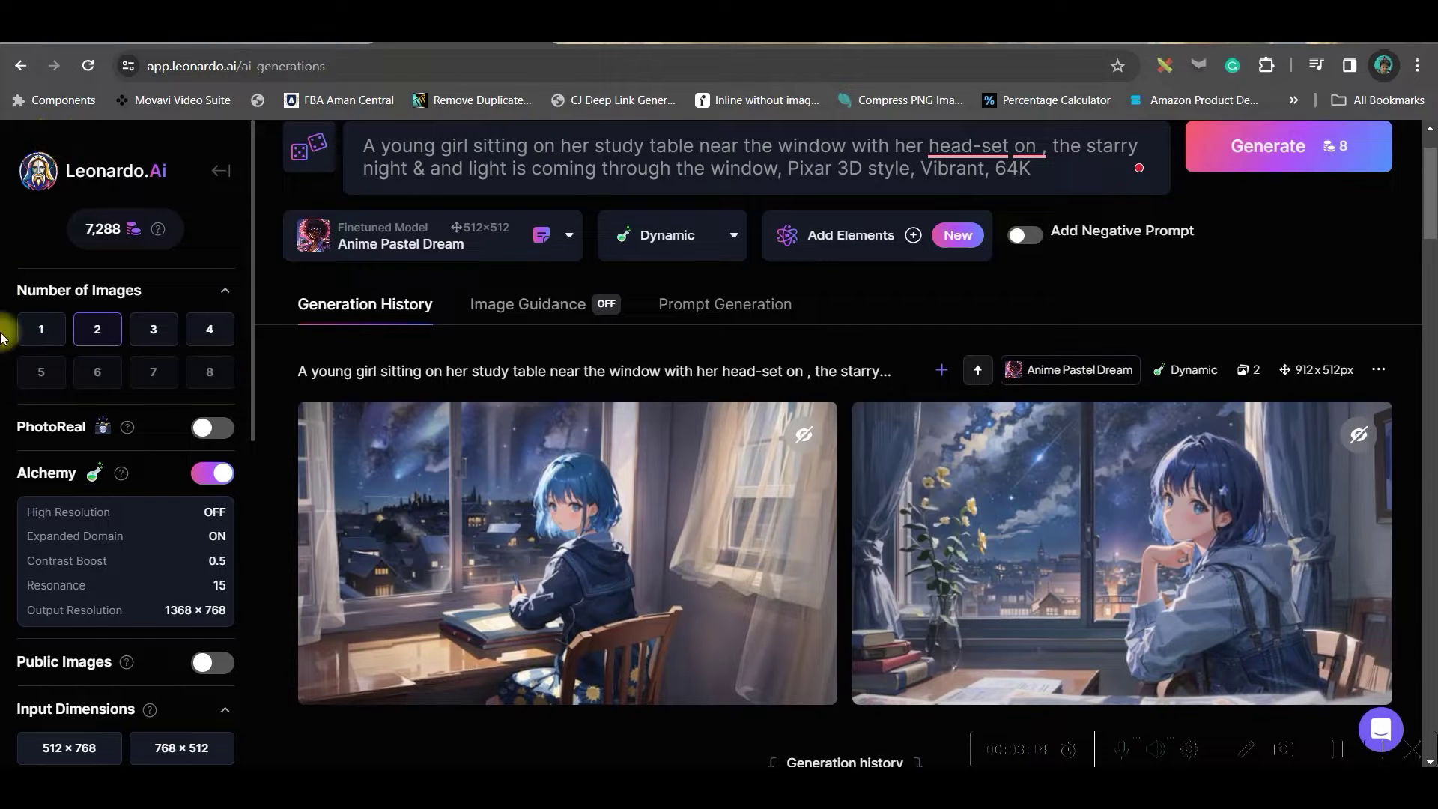
- Keep the 16:9 aspect ratio and generate a fresh pair of 912×512 study-room images
scroll(95, 476, down, 6)
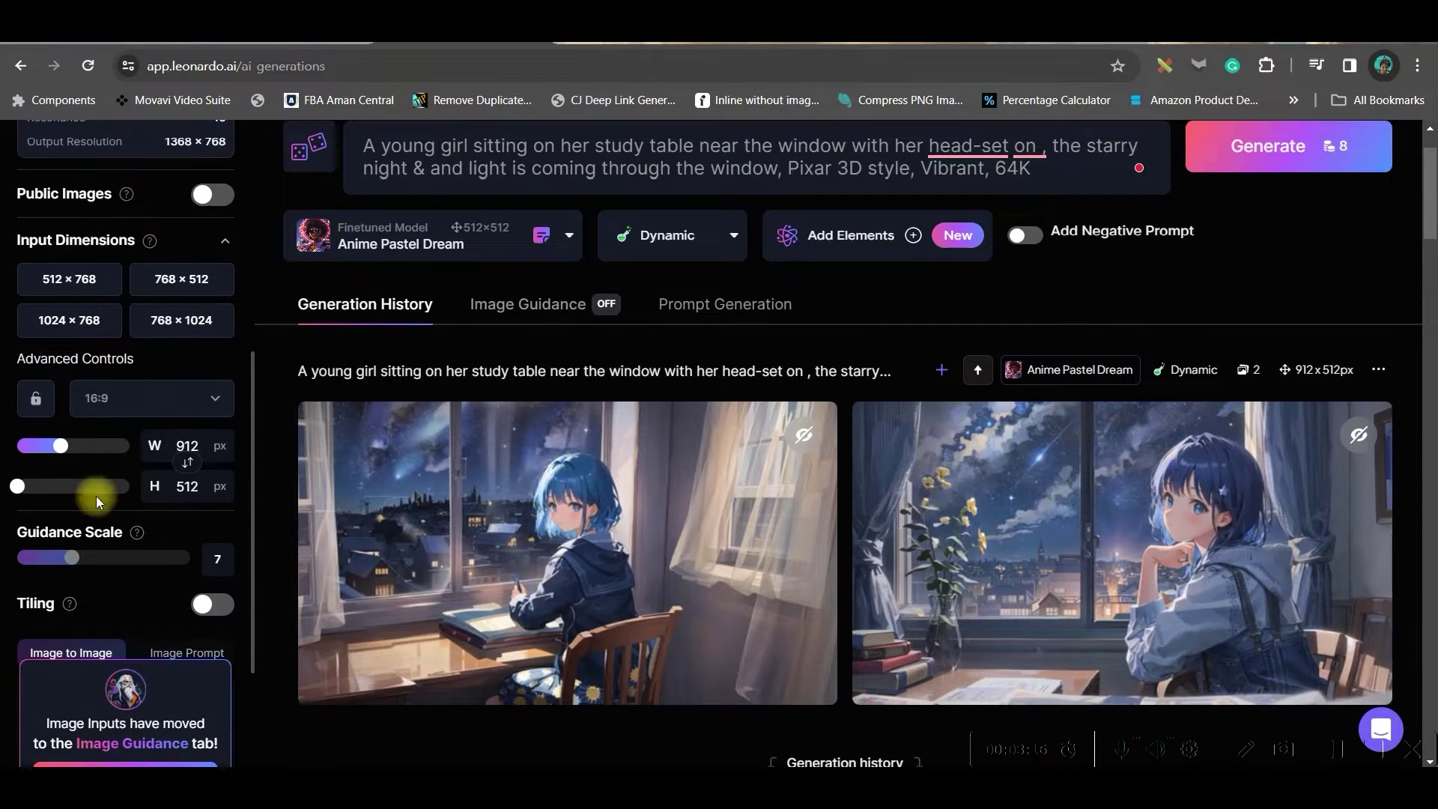
click(116, 398)
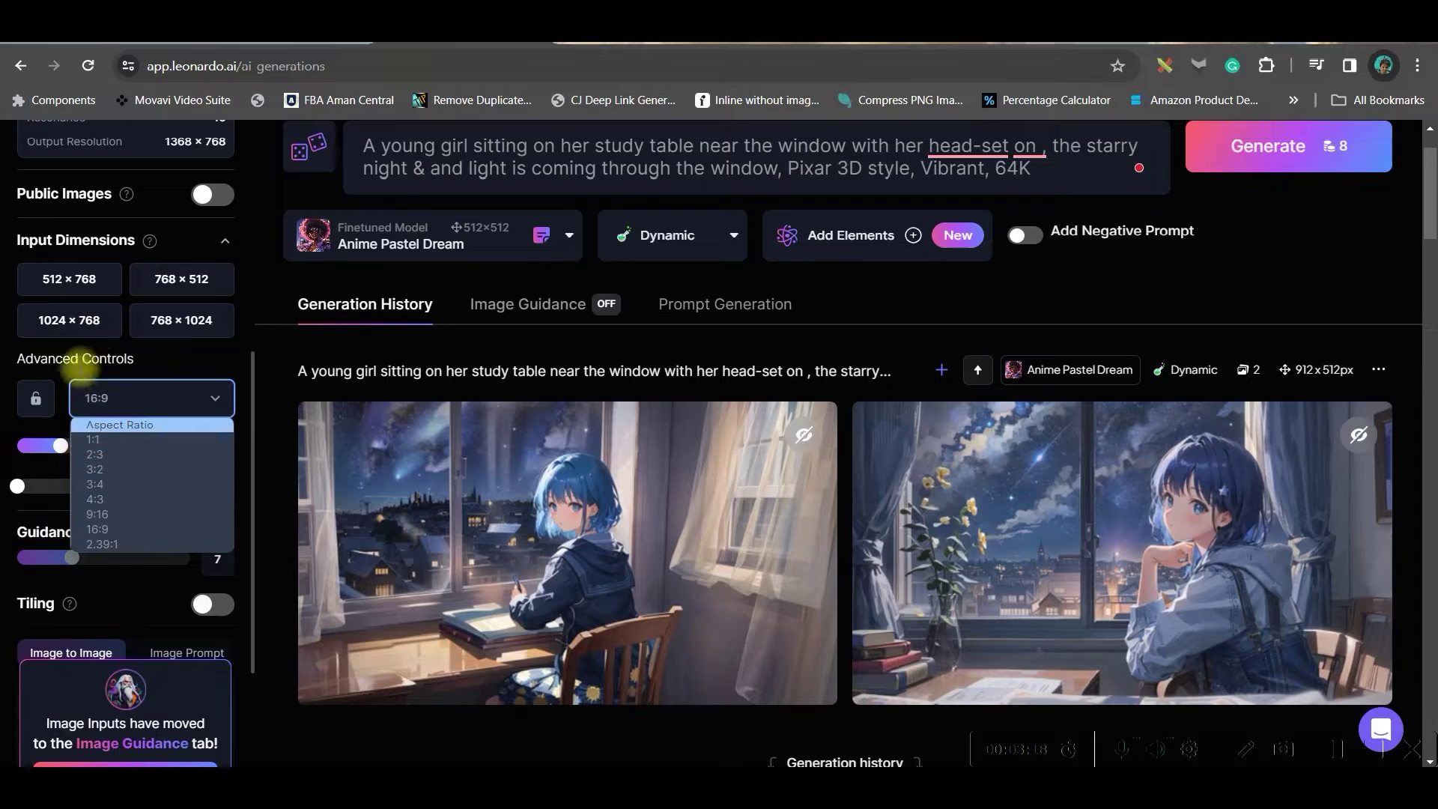
click(98, 530)
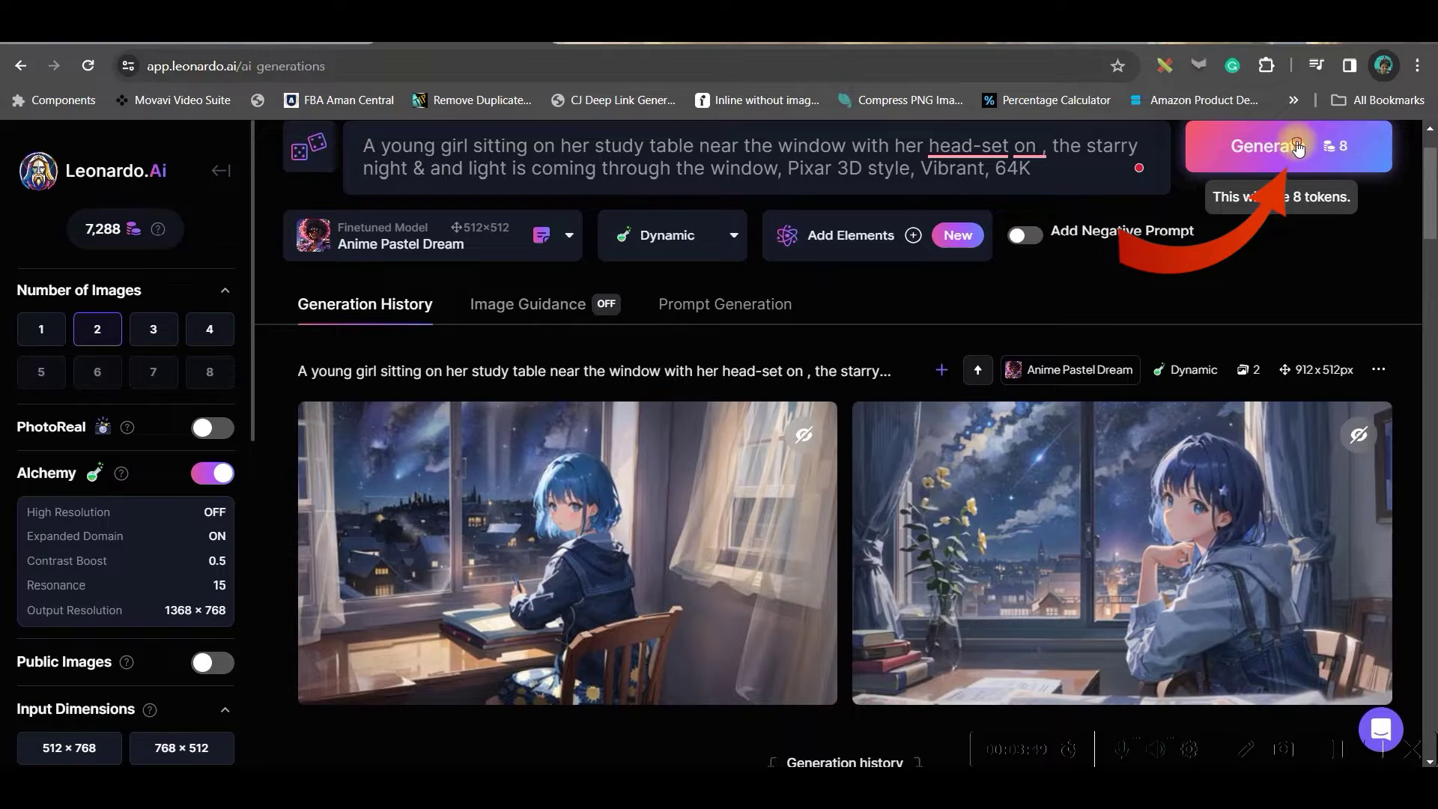
click(1298, 148)
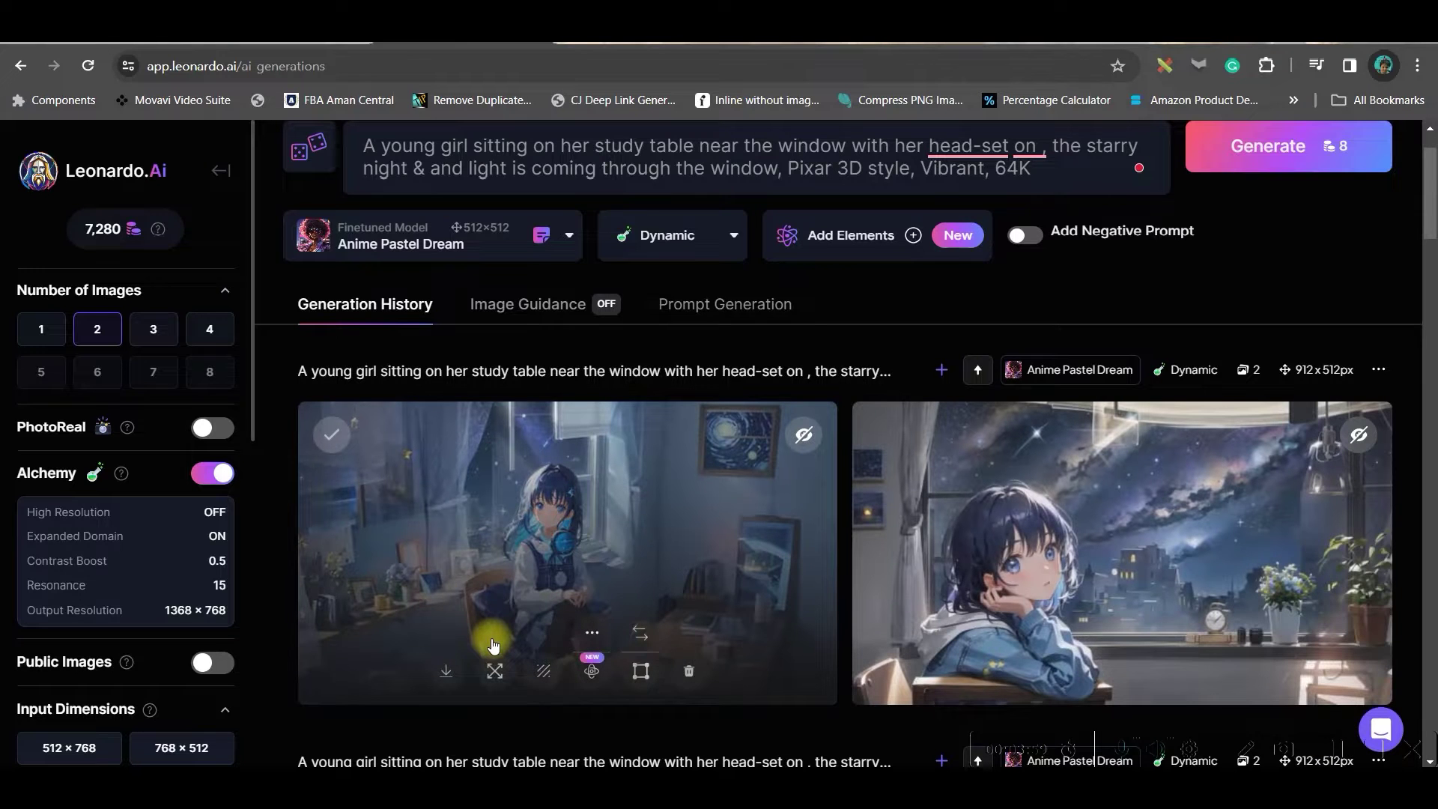
- Smooth-upscale the left headphone-girl image, select the upscaled version and download it
click(625, 533)
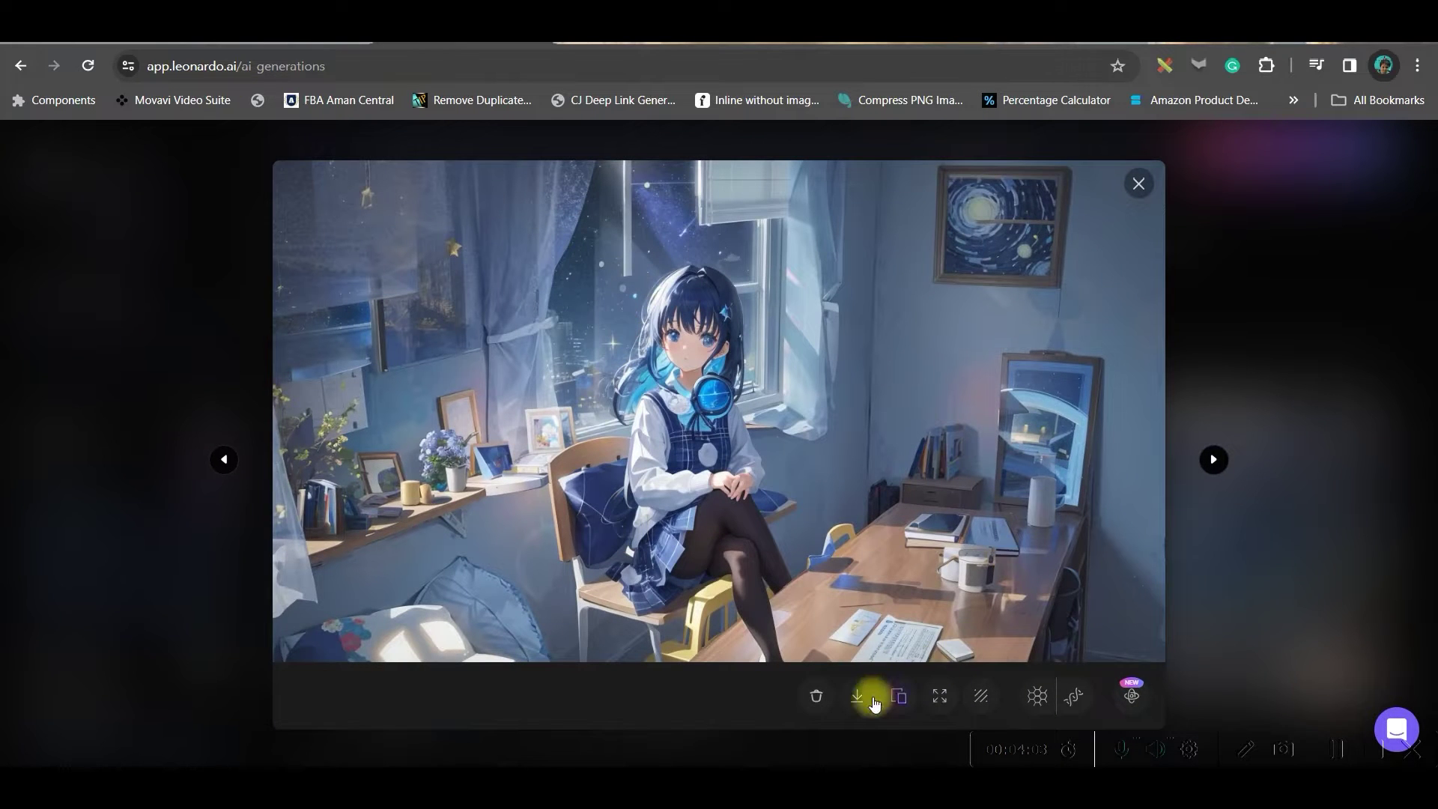
click(1037, 697)
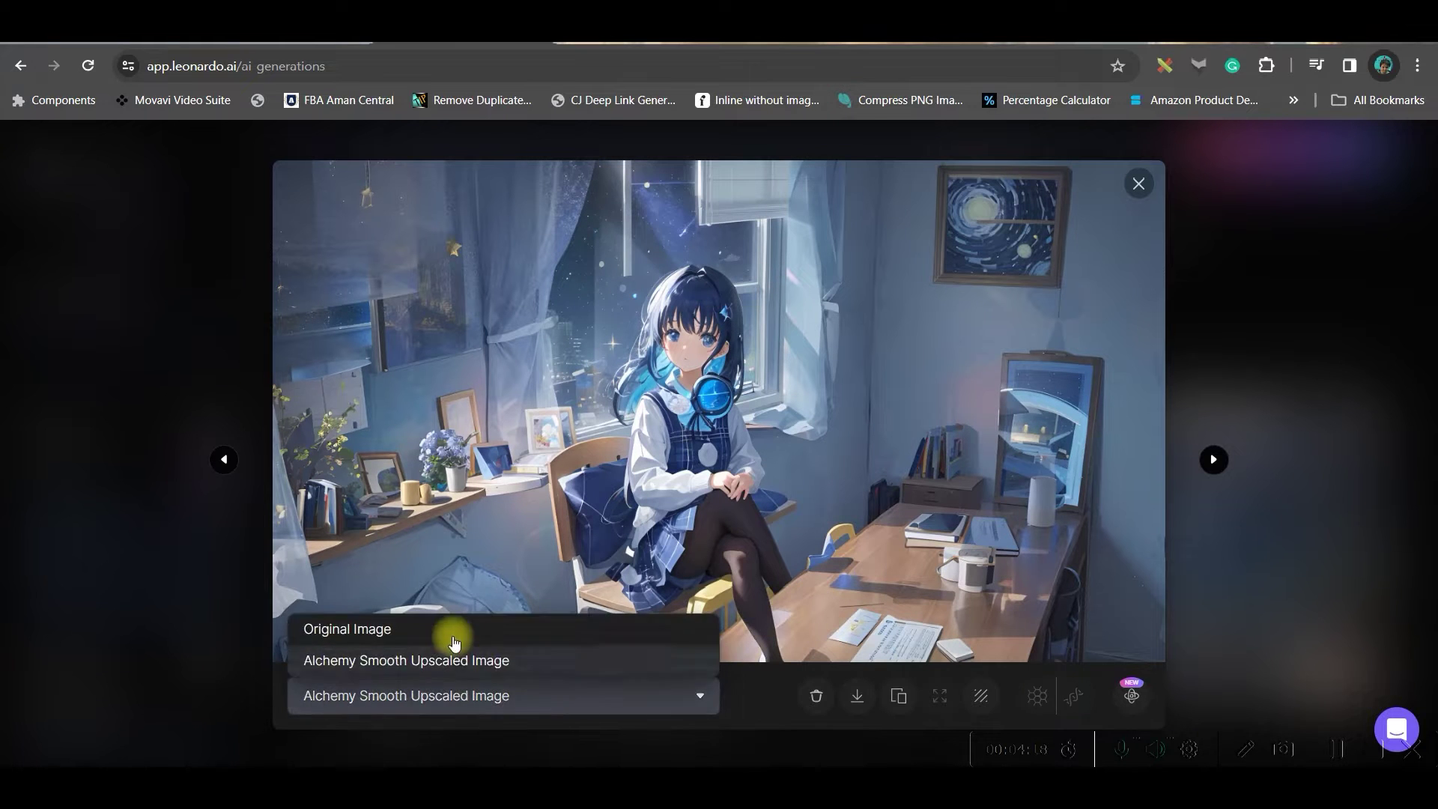
click(454, 633)
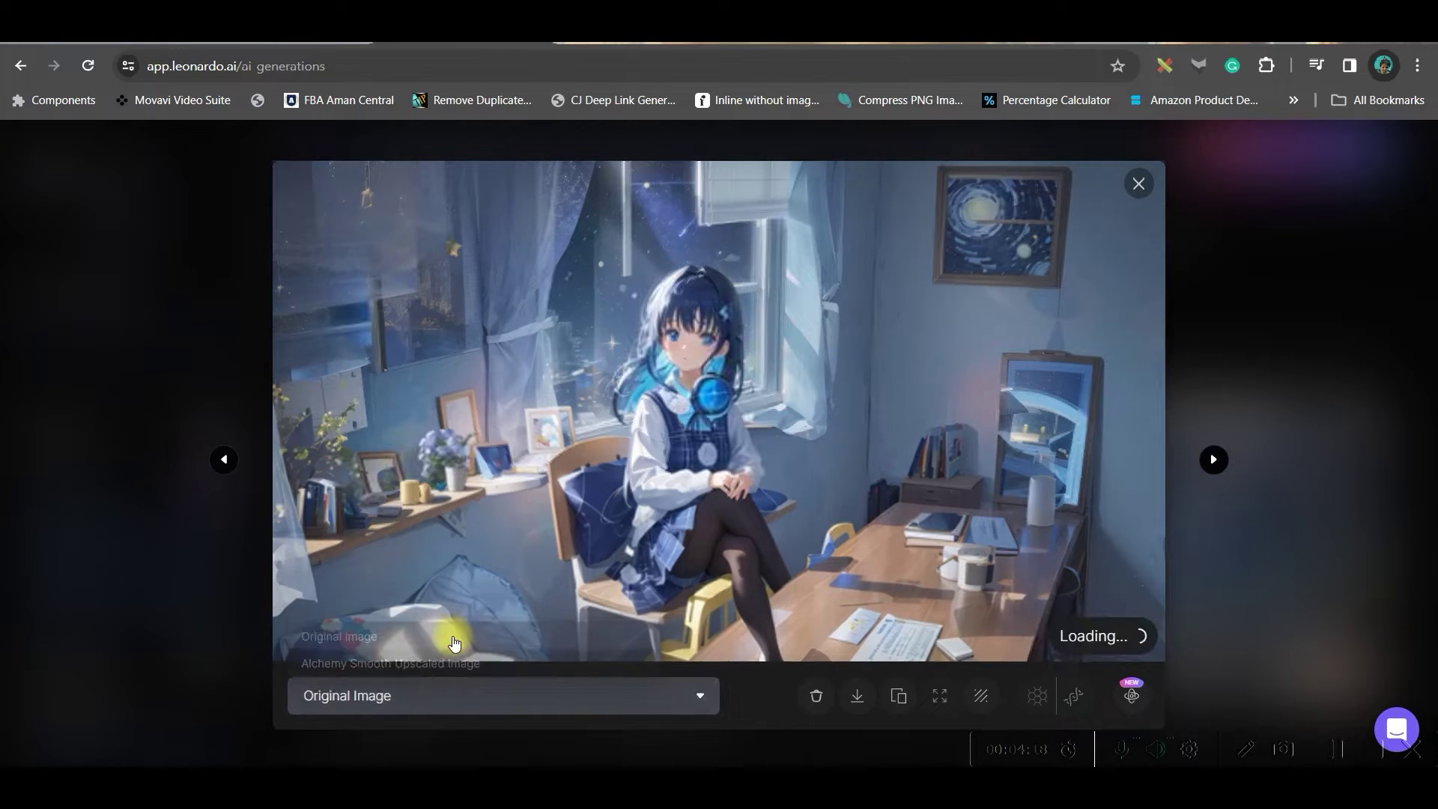
click(629, 689)
click(546, 658)
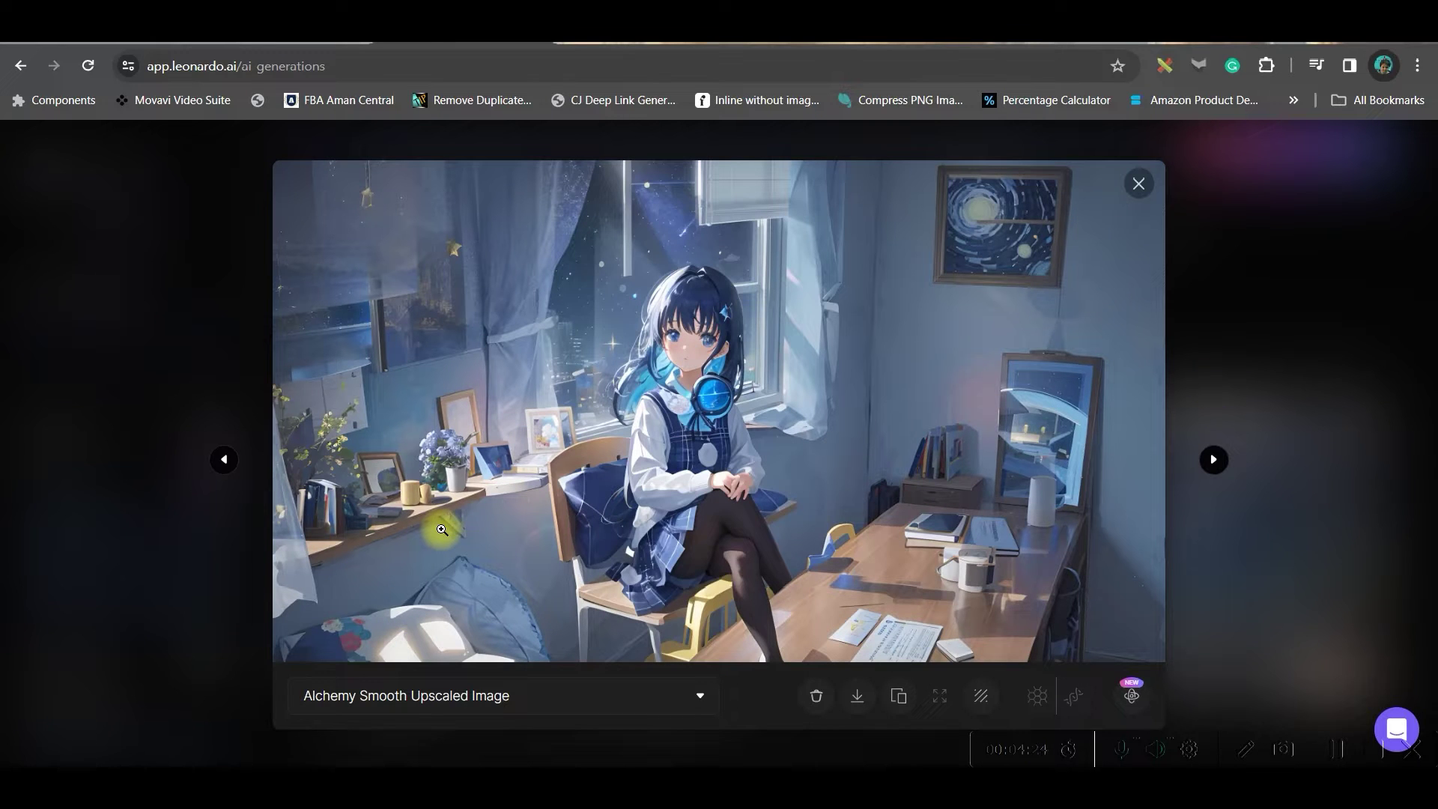
click(858, 696)
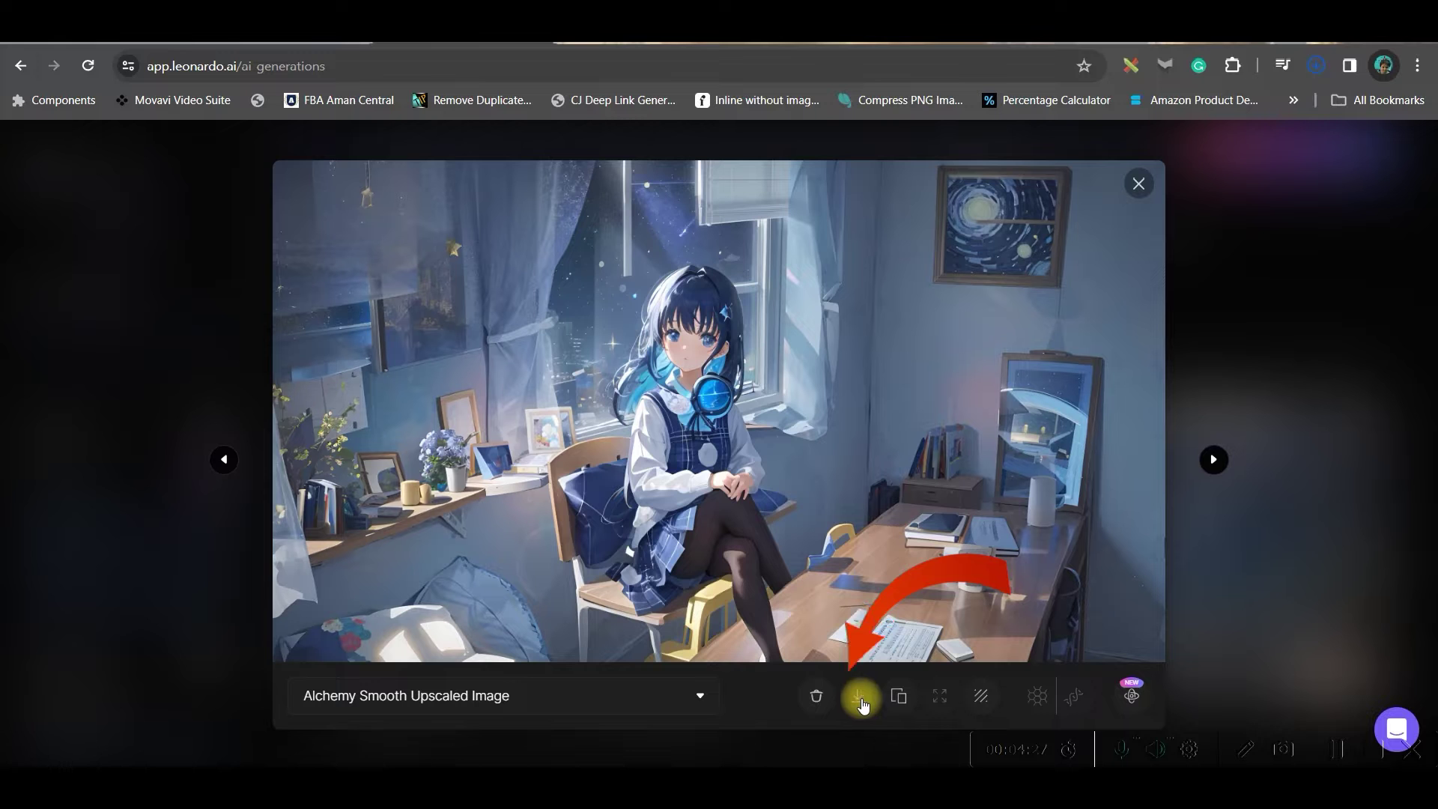
- Close the image viewer and bring up the YouTube '3 A.M Study Session' video page
click(1138, 183)
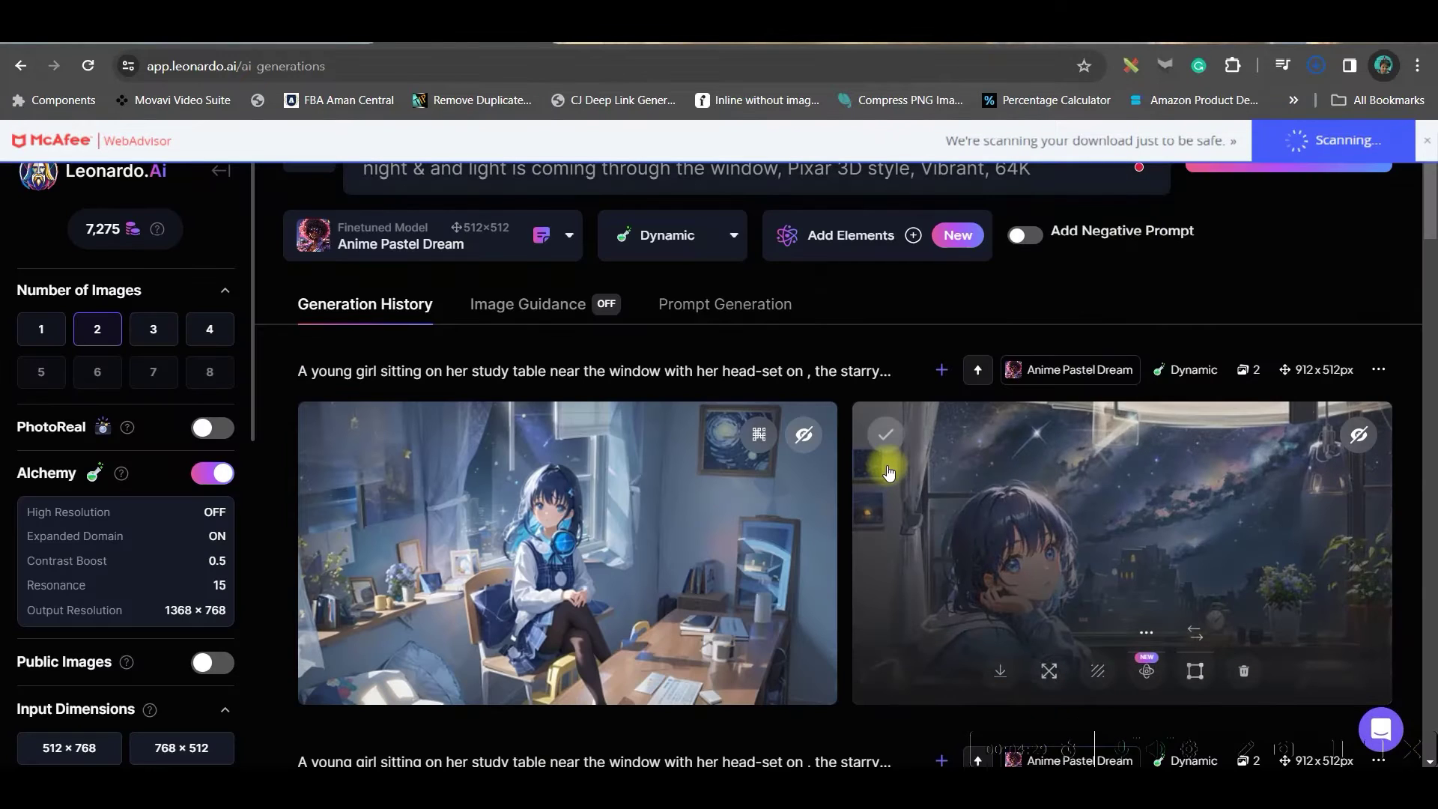
key(ctrl+Tab)
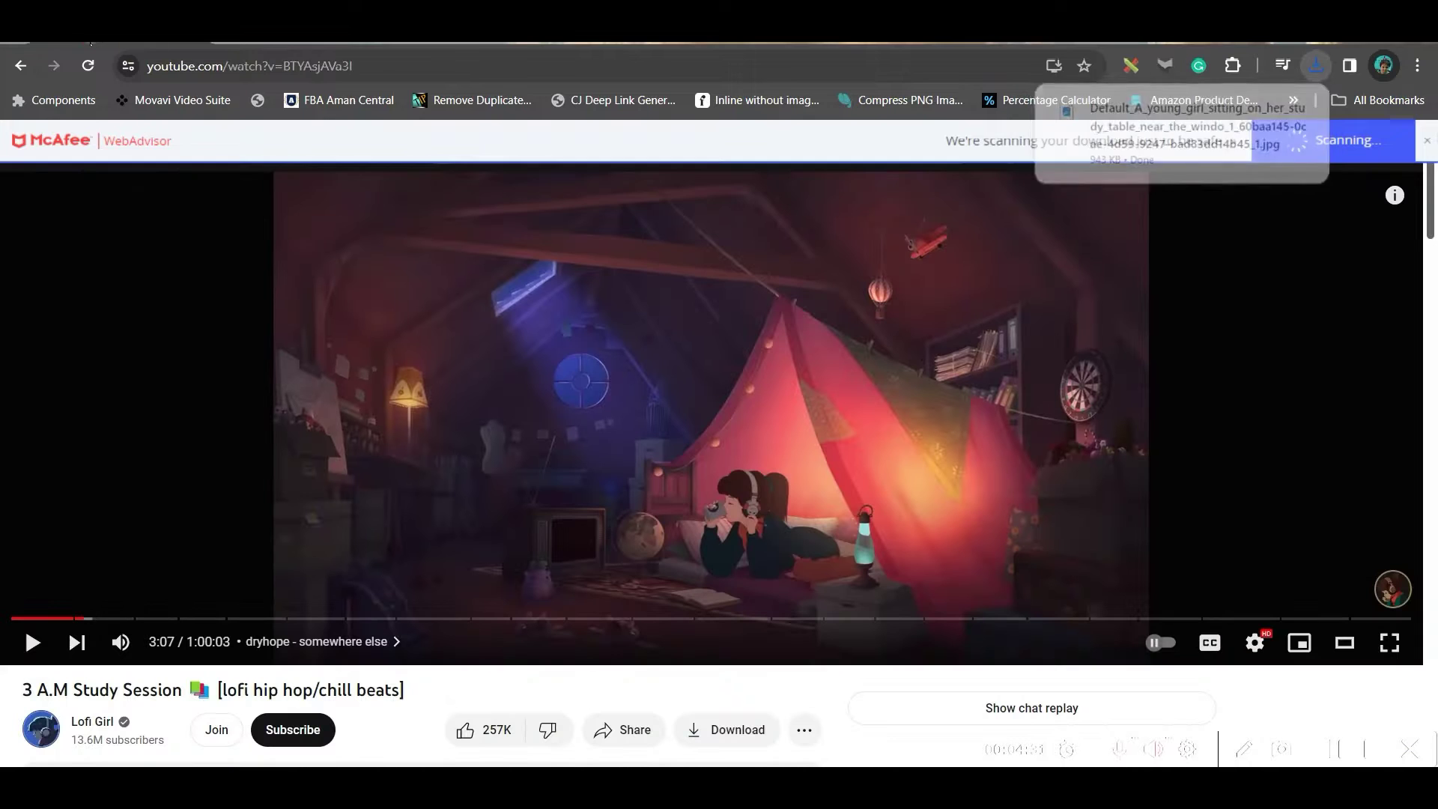
scroll(315, 539, down, 3)
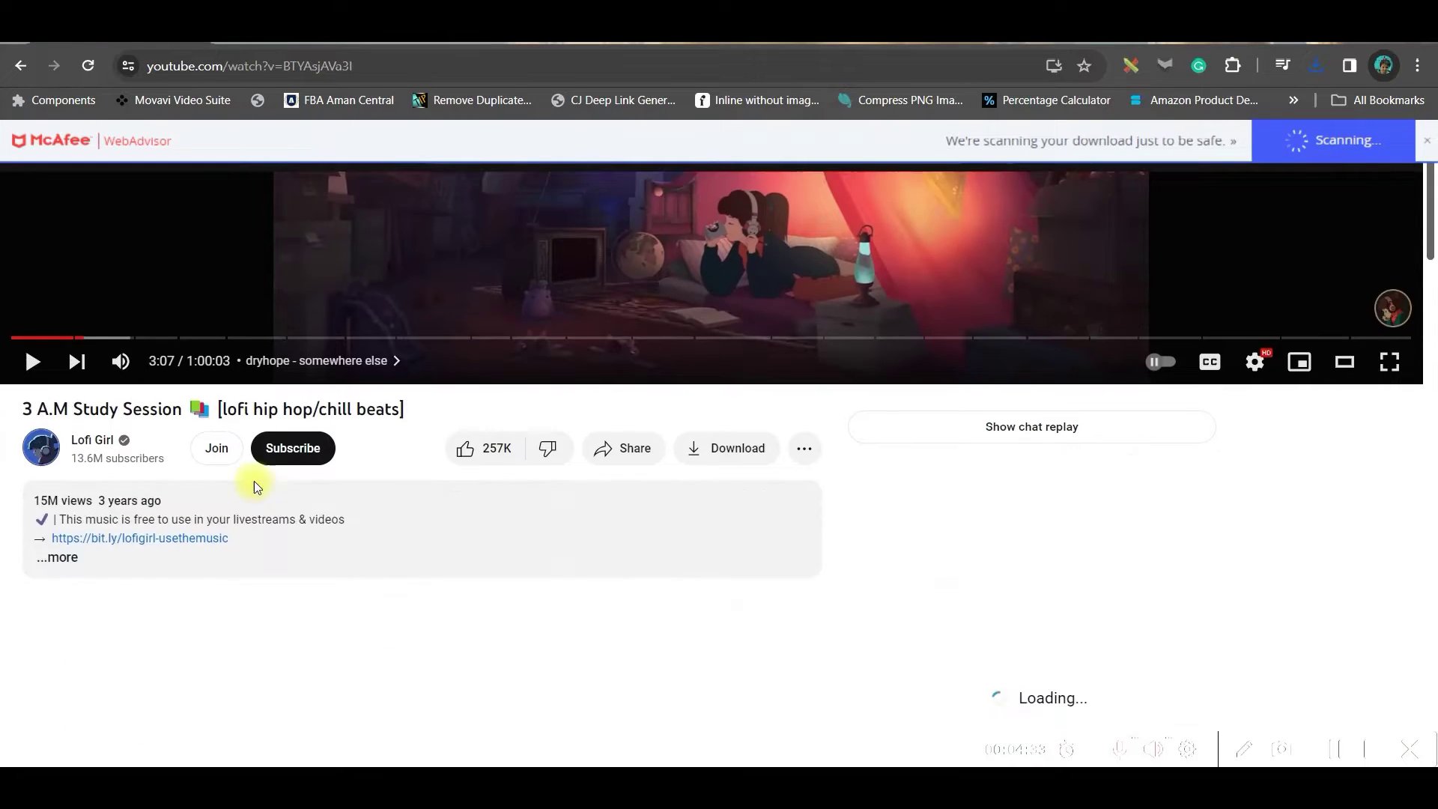
scroll(466, 465, up, 3)
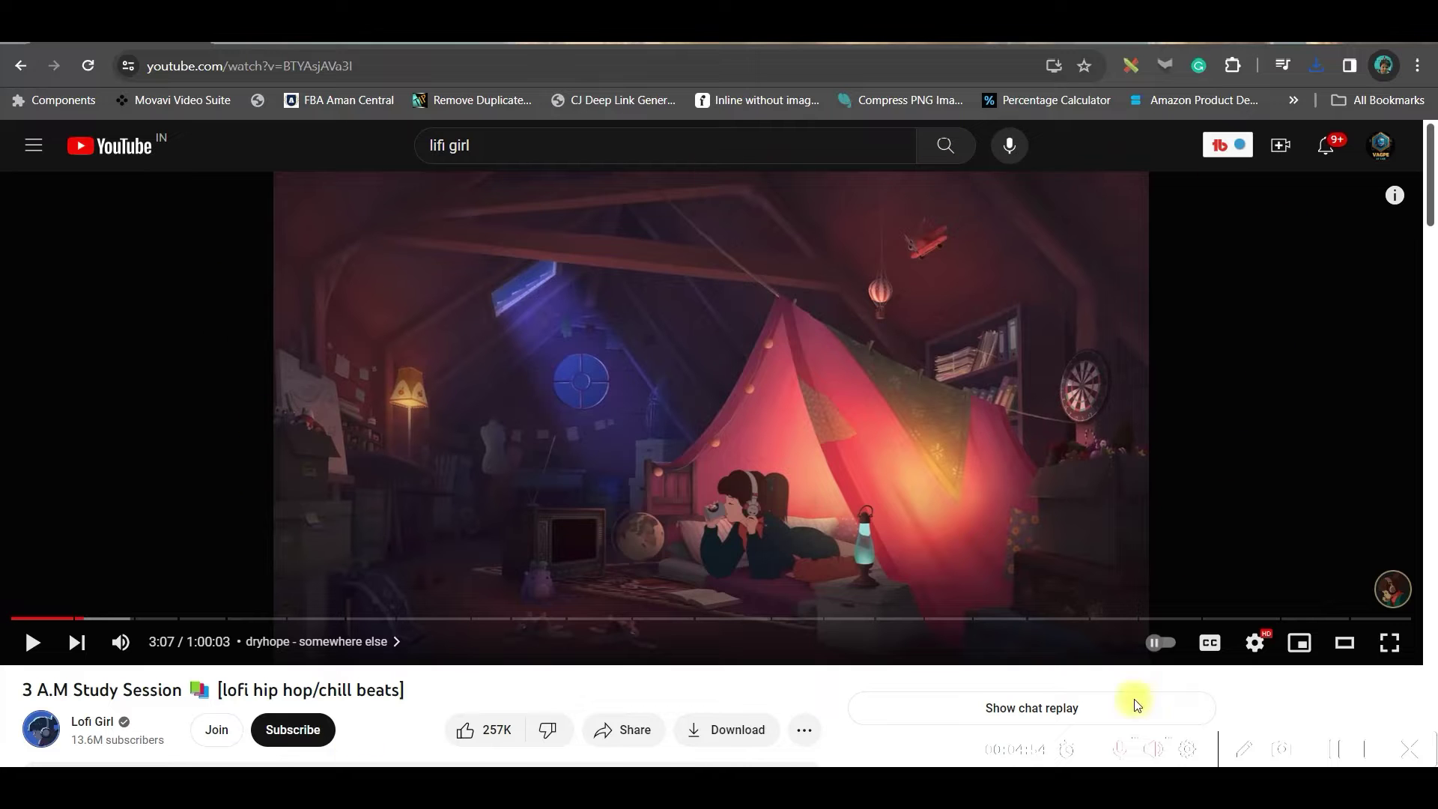
- Capture the lofi attic video frame in Snipping Tool and save it as a PNG
click(1328, 752)
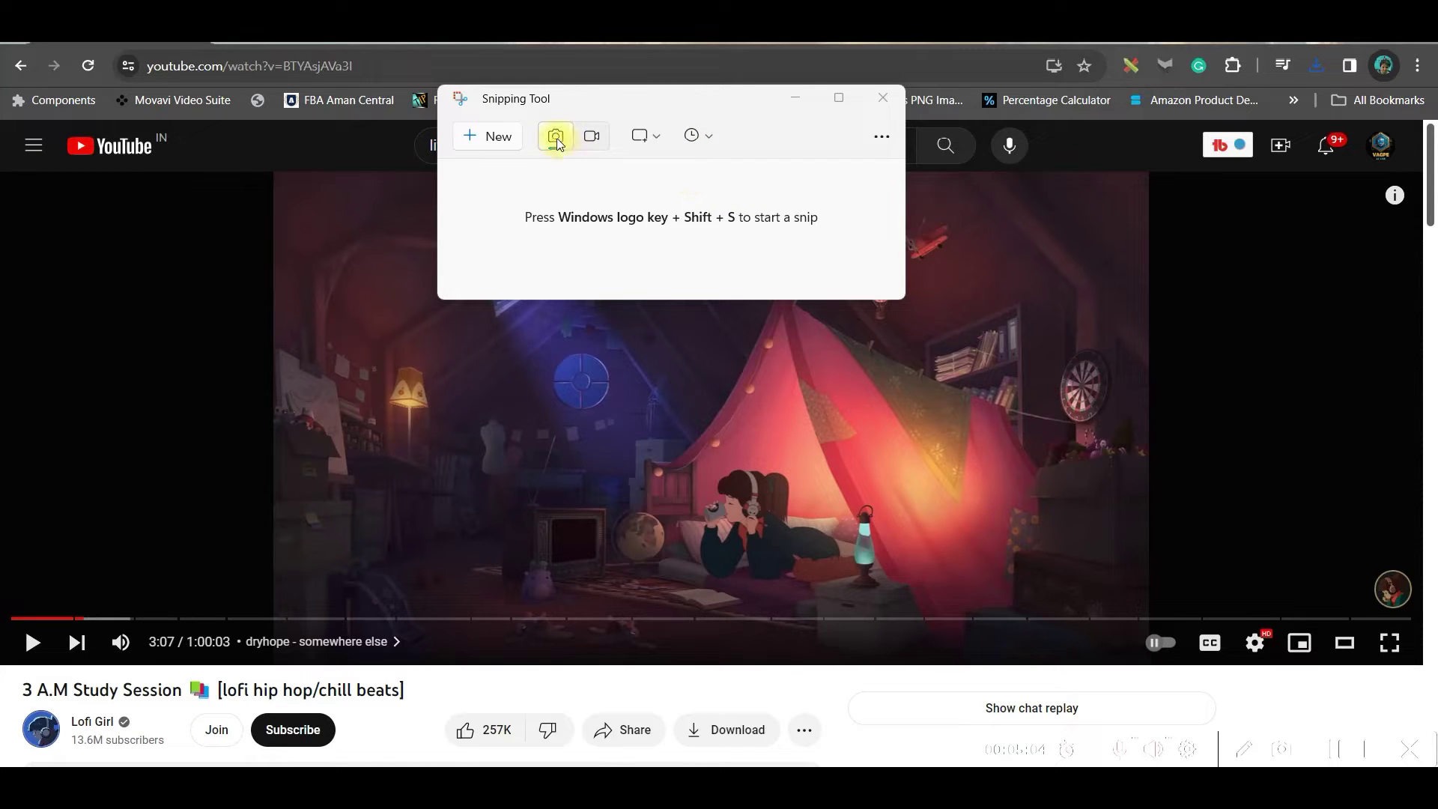
click(525, 150)
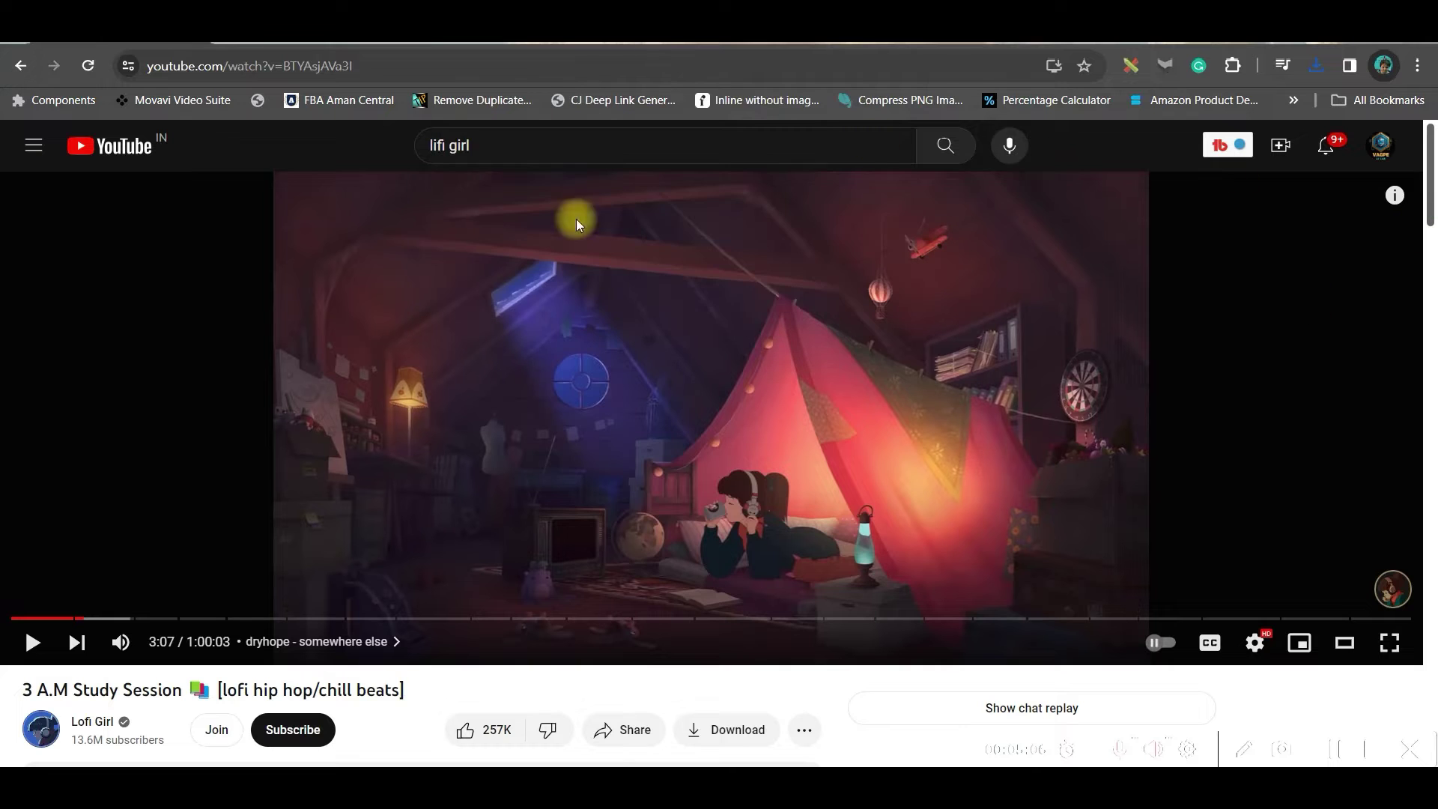
drag(272, 171, 1140, 619)
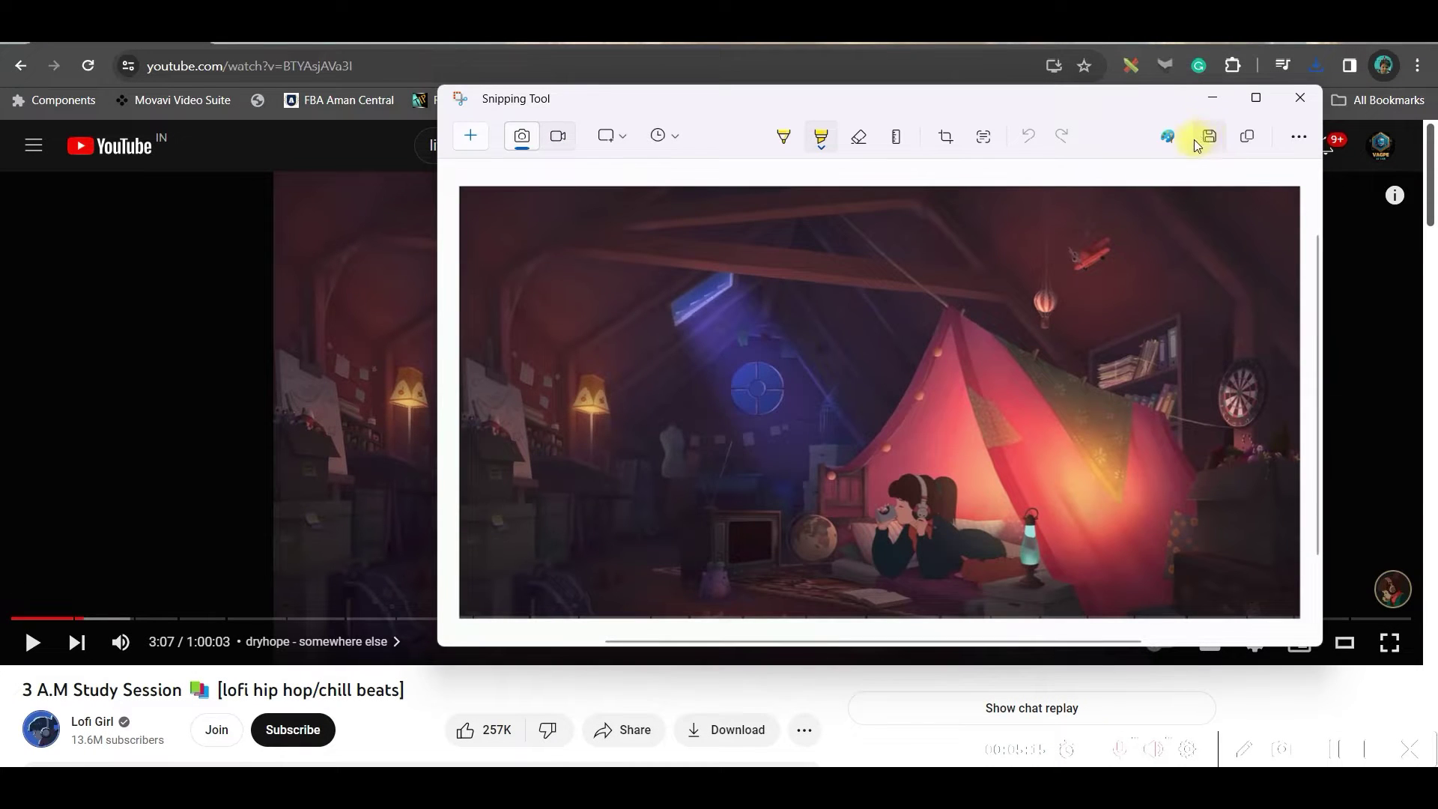
click(1207, 137)
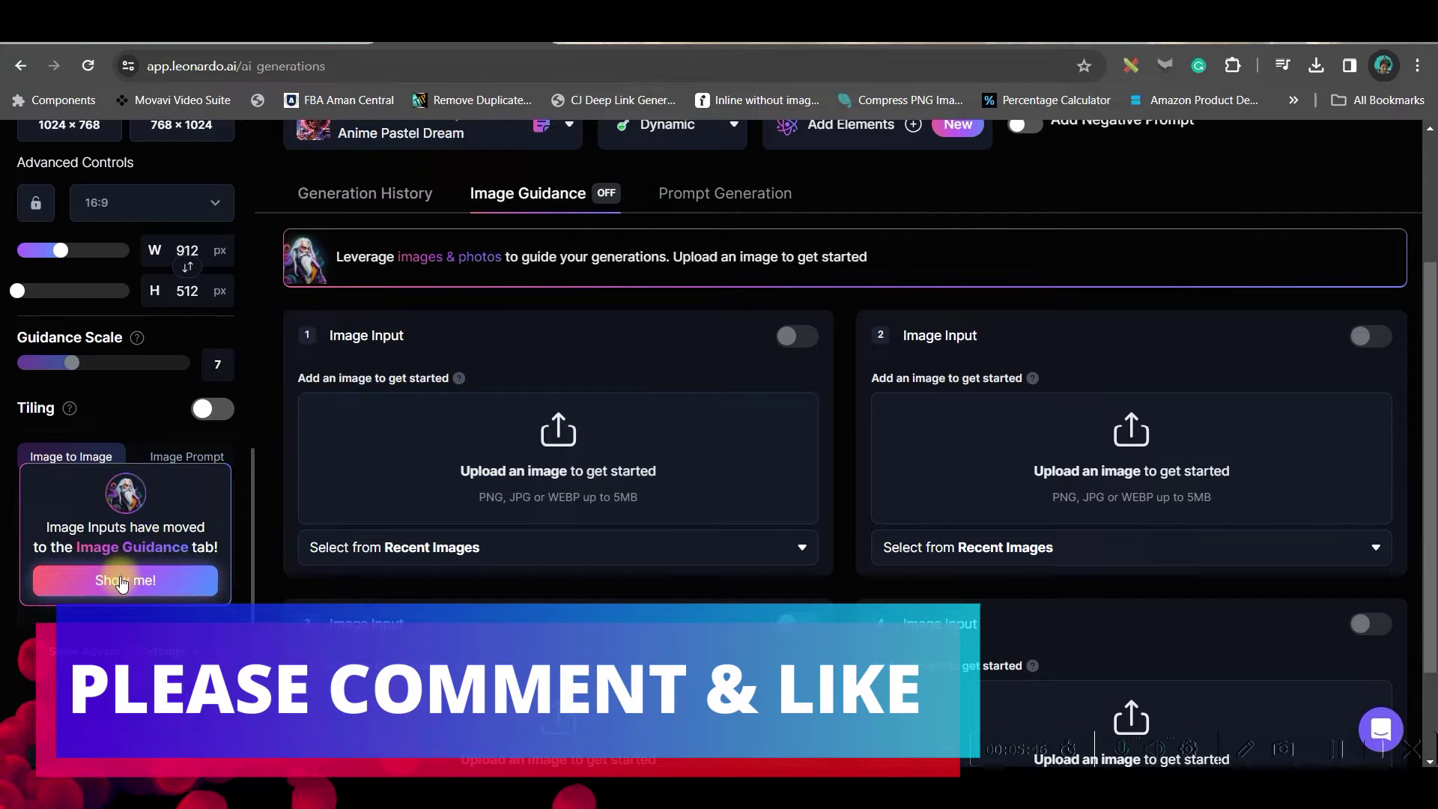
- Upload the attic screenshot as the Image to Image guide and raise strength to 0.58
click(563, 445)
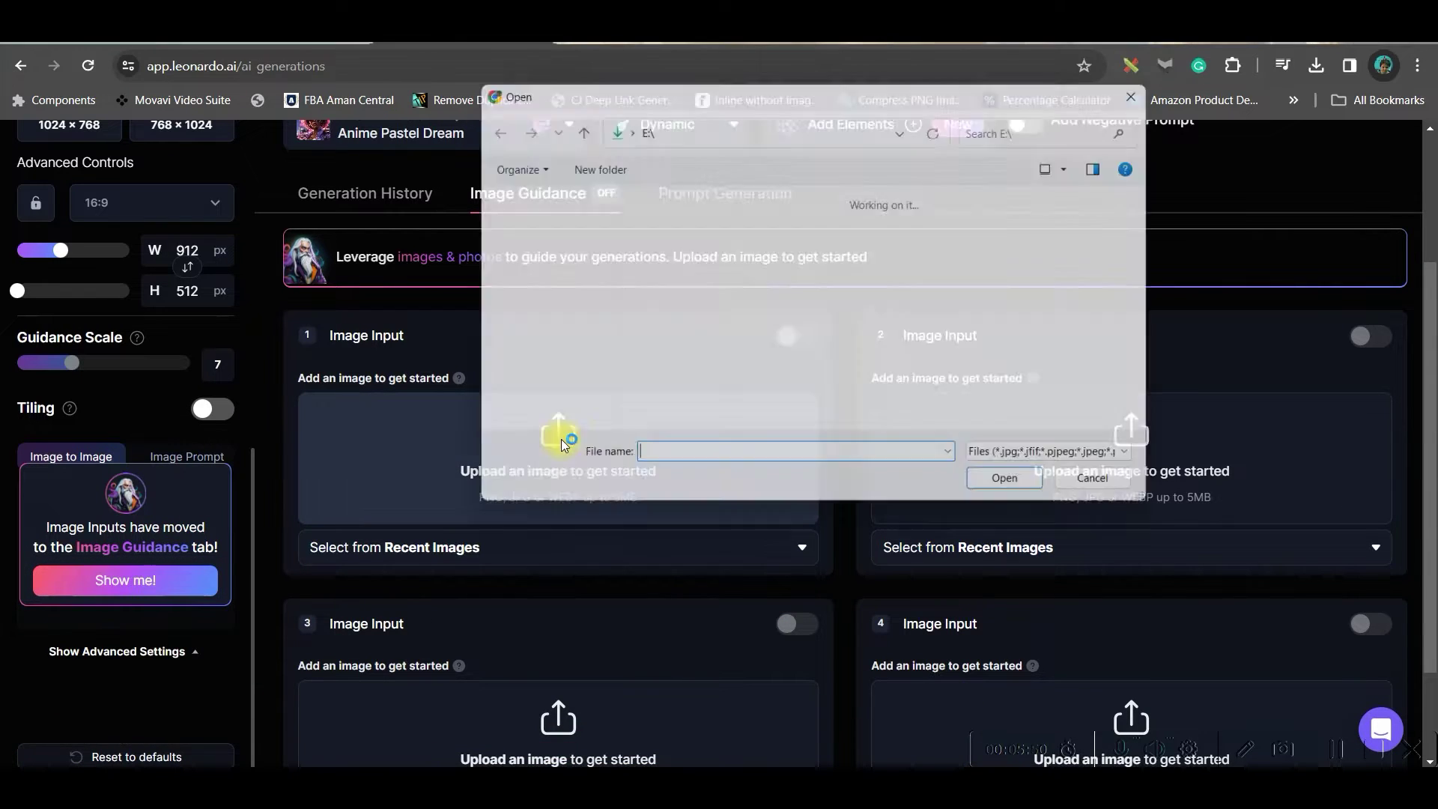
click(667, 267)
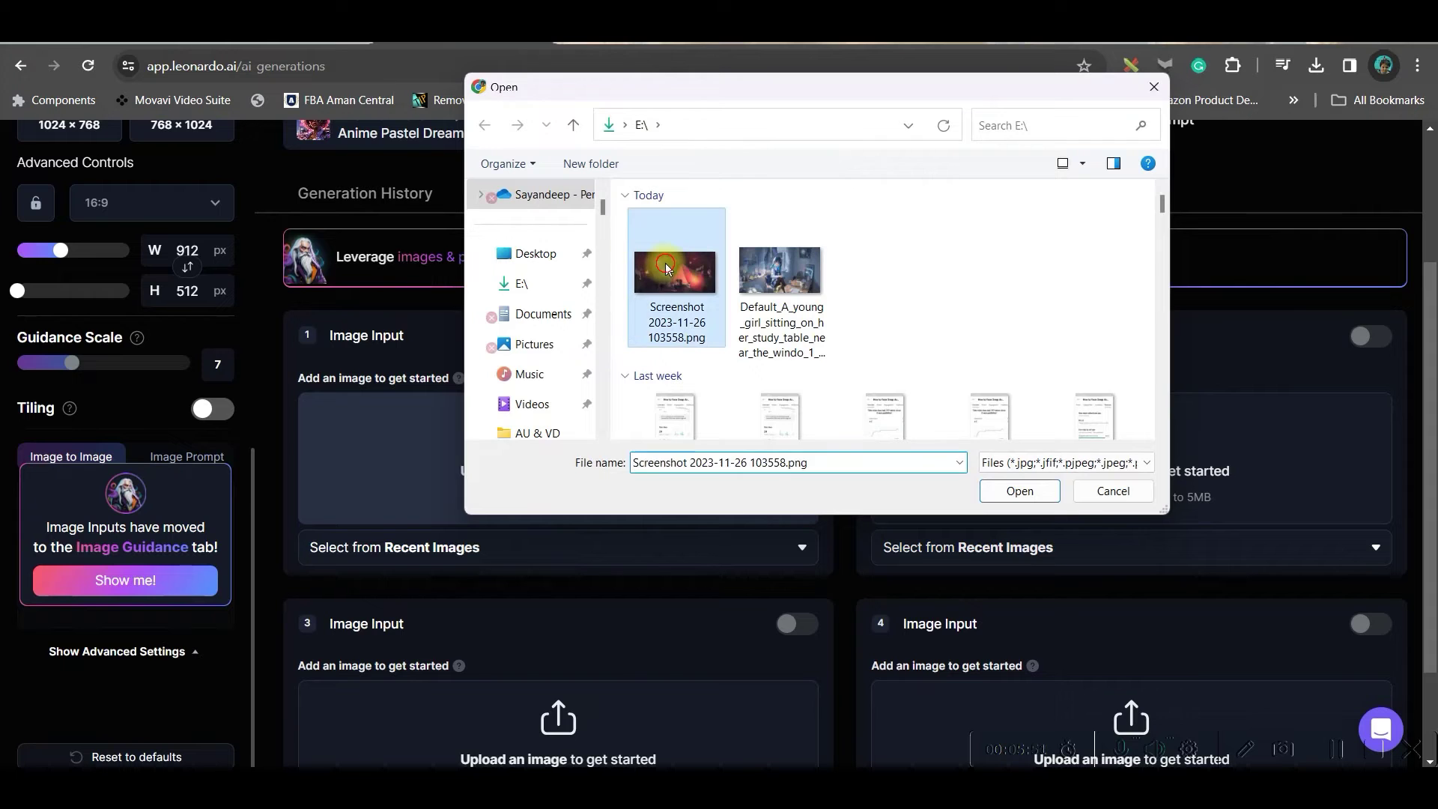
click(1041, 491)
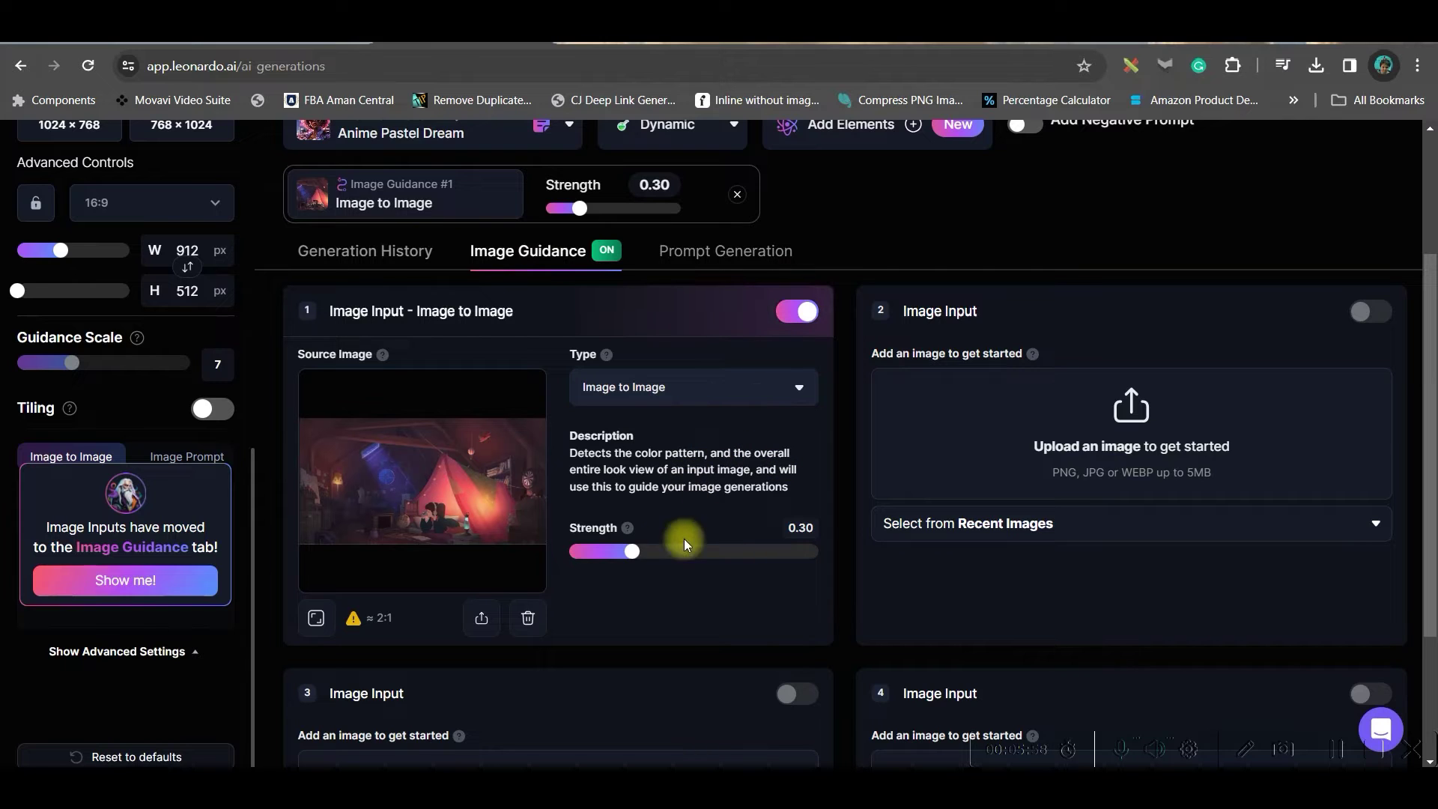
drag(632, 555, 719, 554)
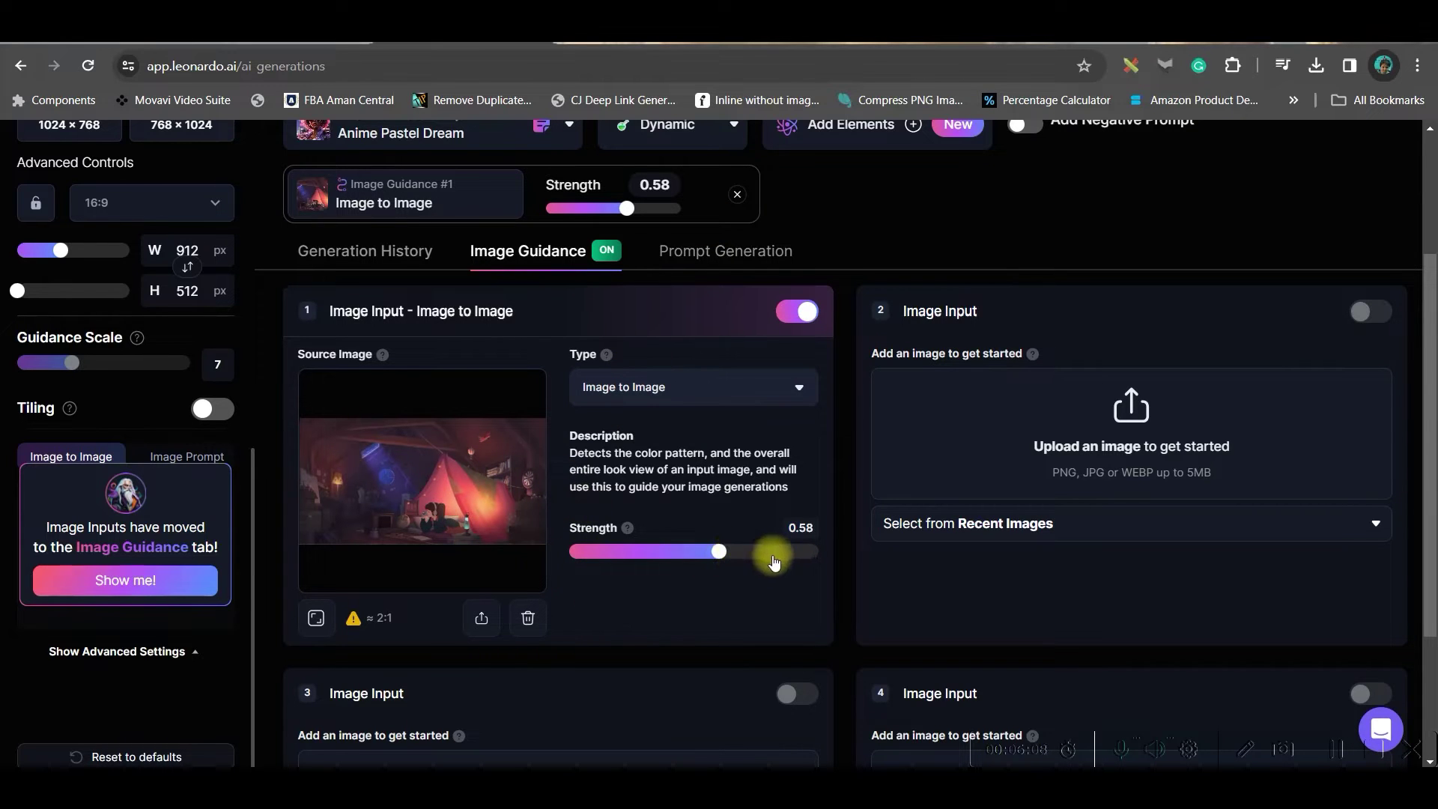
- Generate two new attic-tent images guided by the screenshot
click(360, 255)
scroll(972, 237, up, 3)
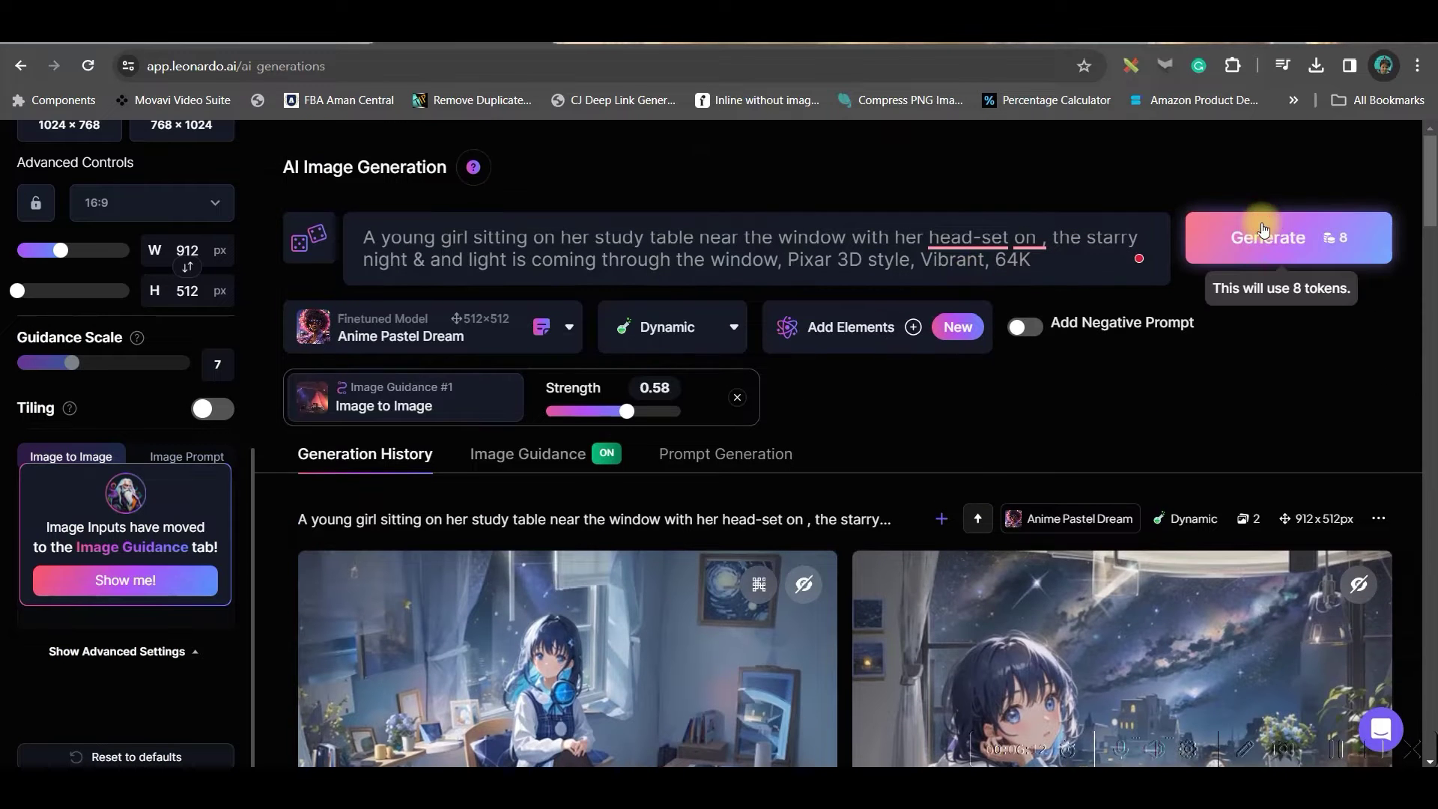
click(1245, 230)
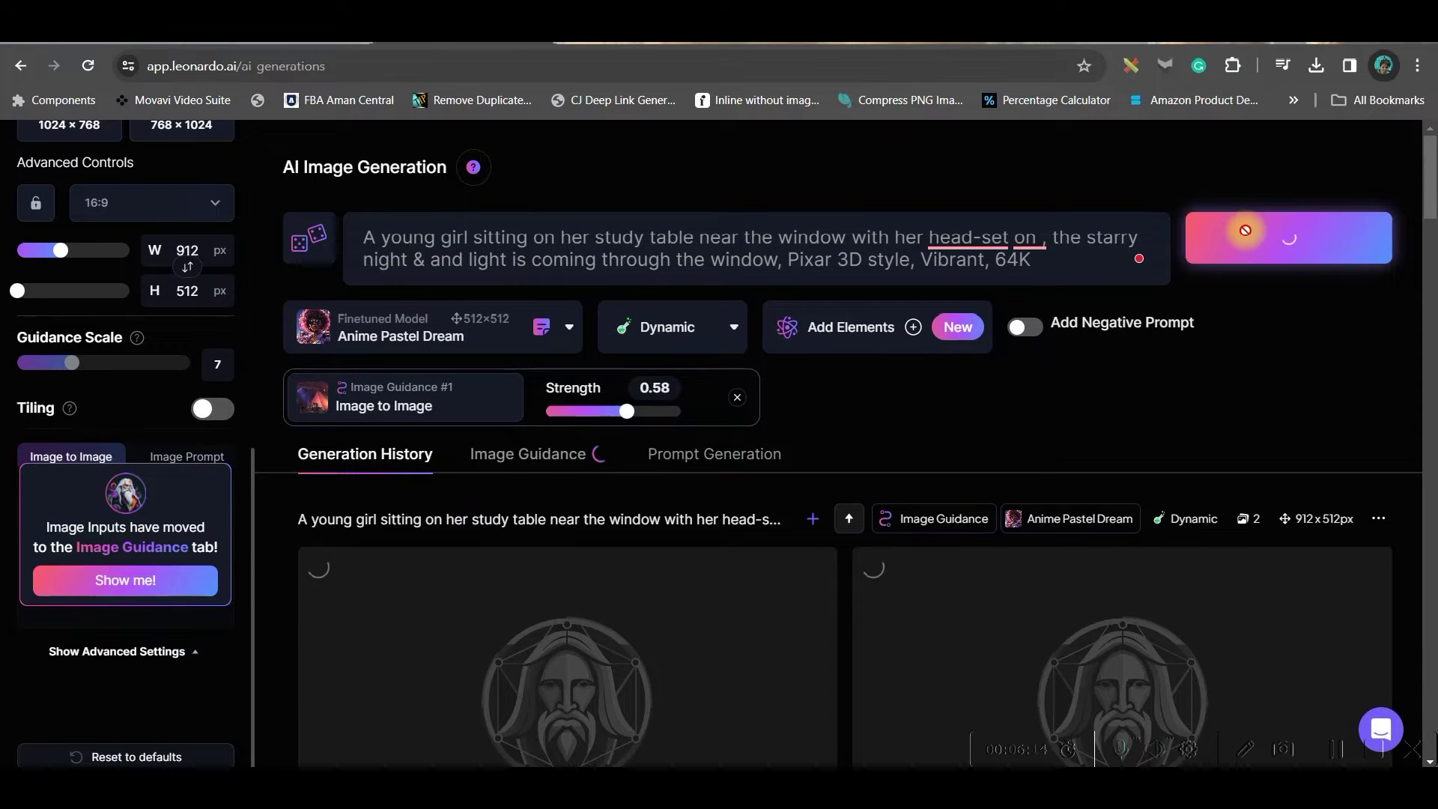
scroll(1139, 407, down, 2)
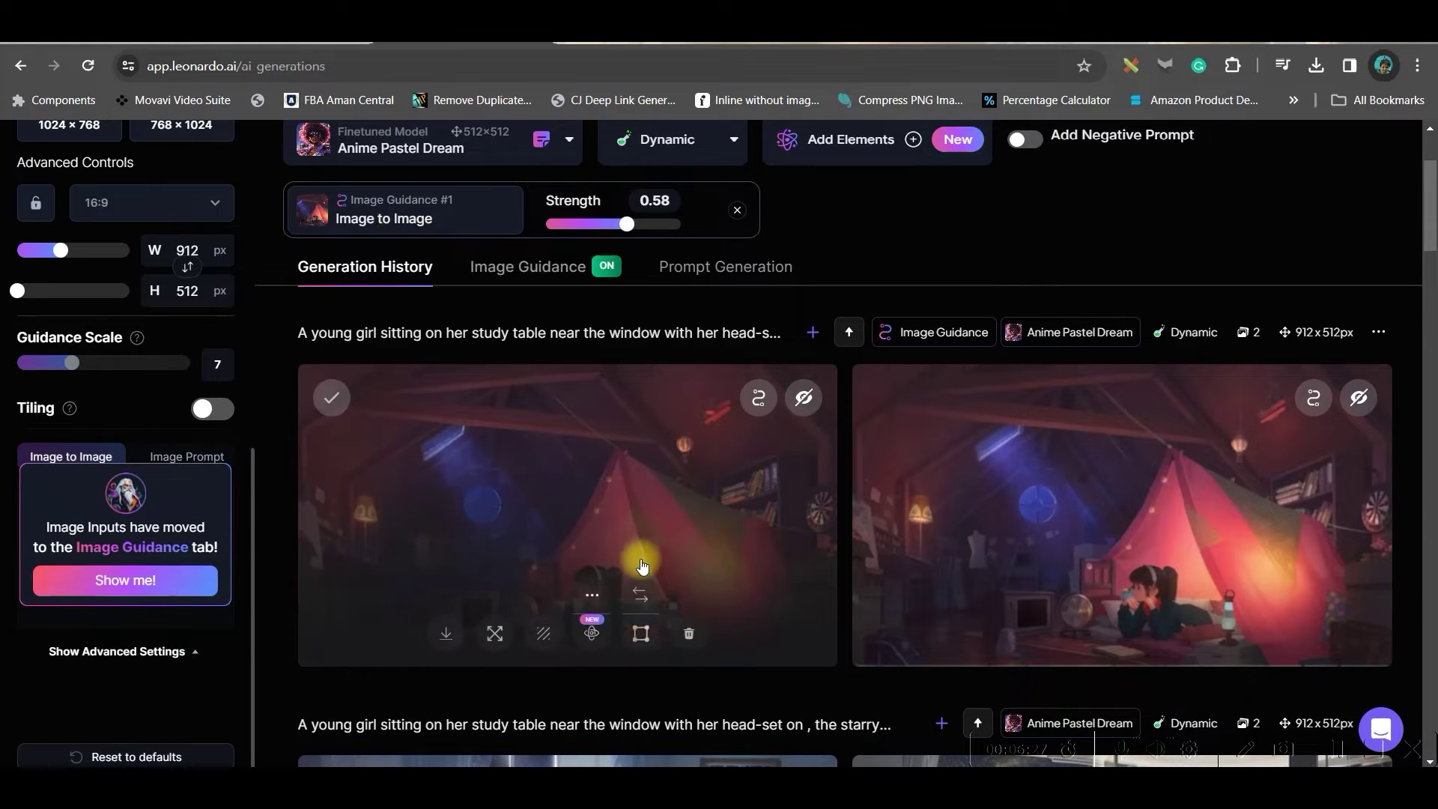
- Download one of the new attic images from the full-size viewer, then close it
click(742, 548)
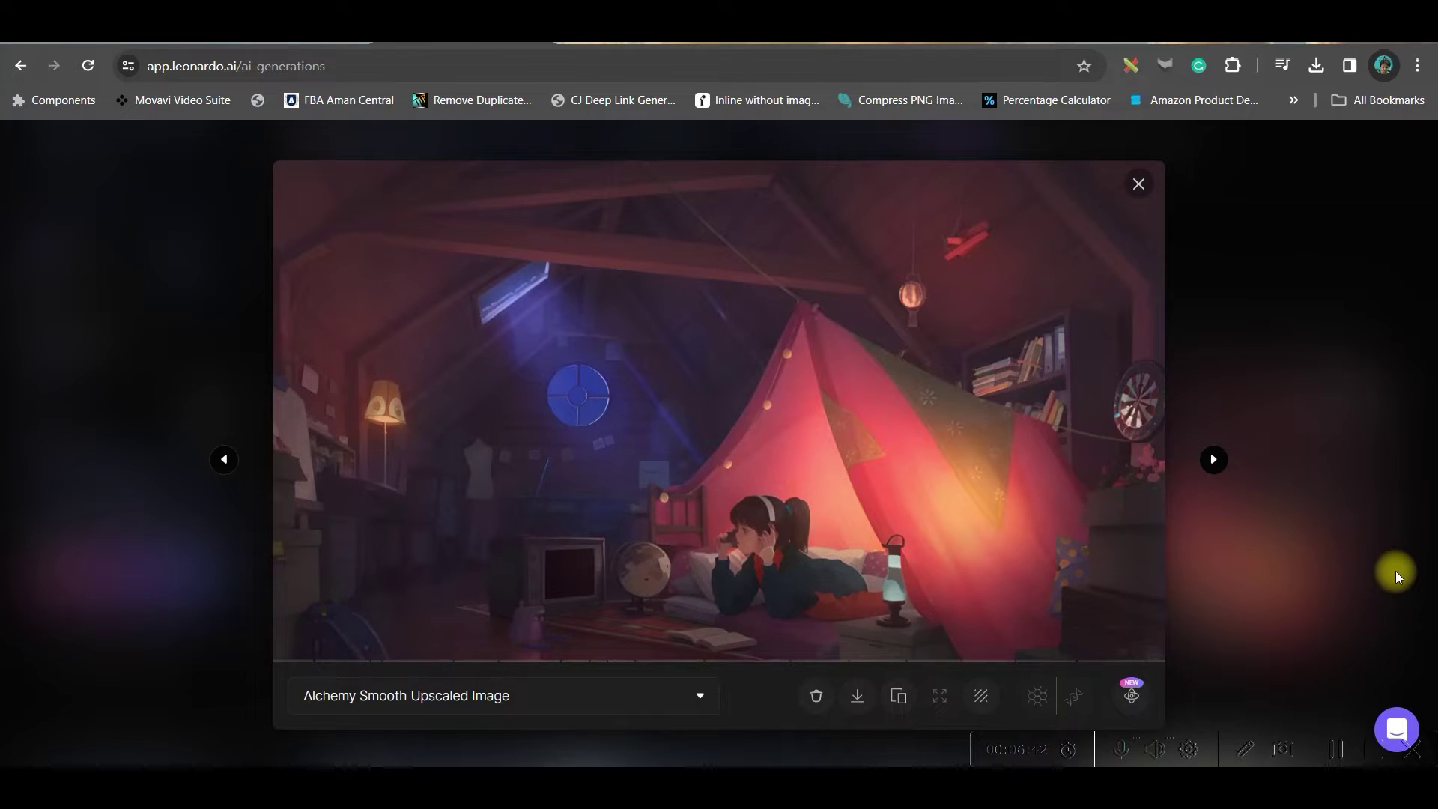
click(858, 701)
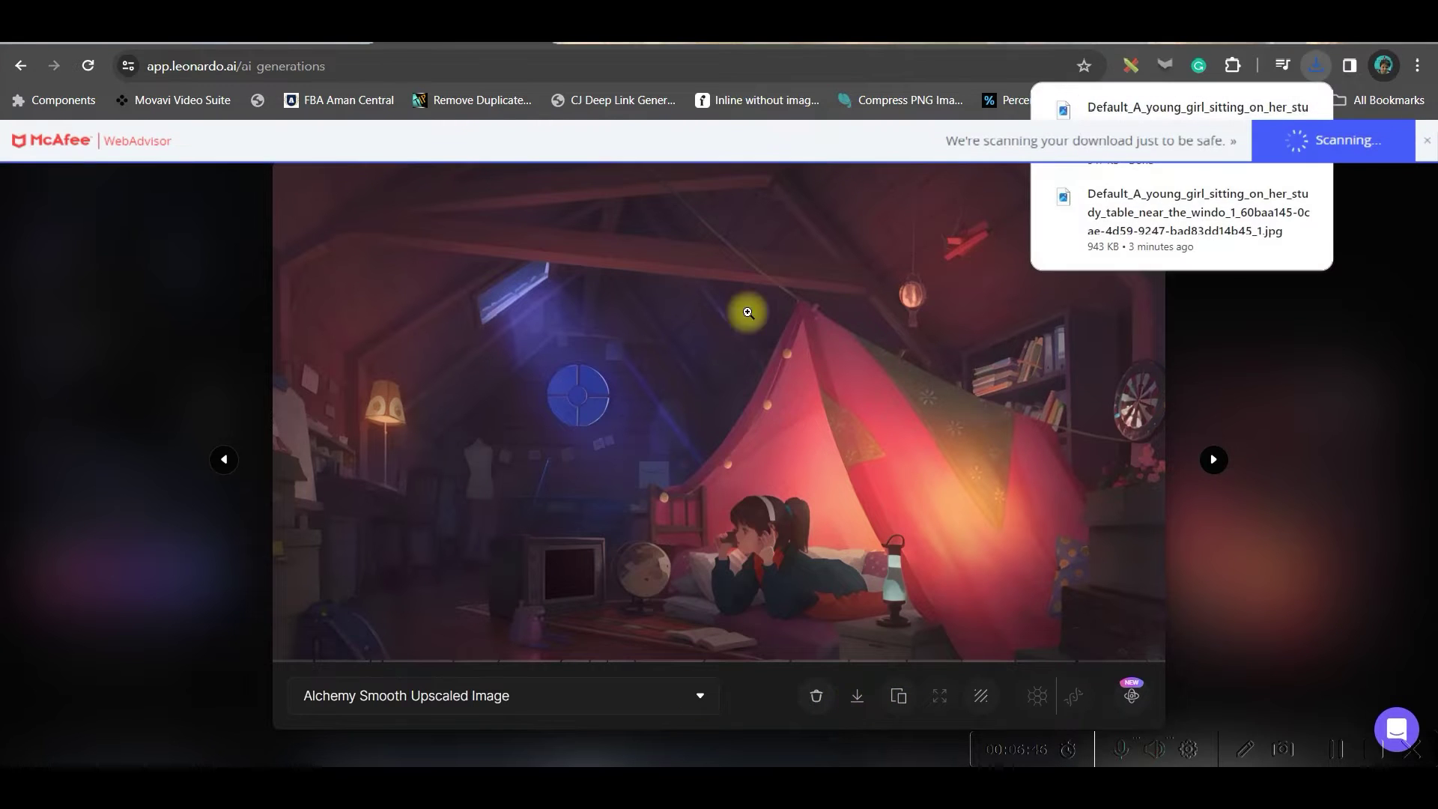
click(1256, 384)
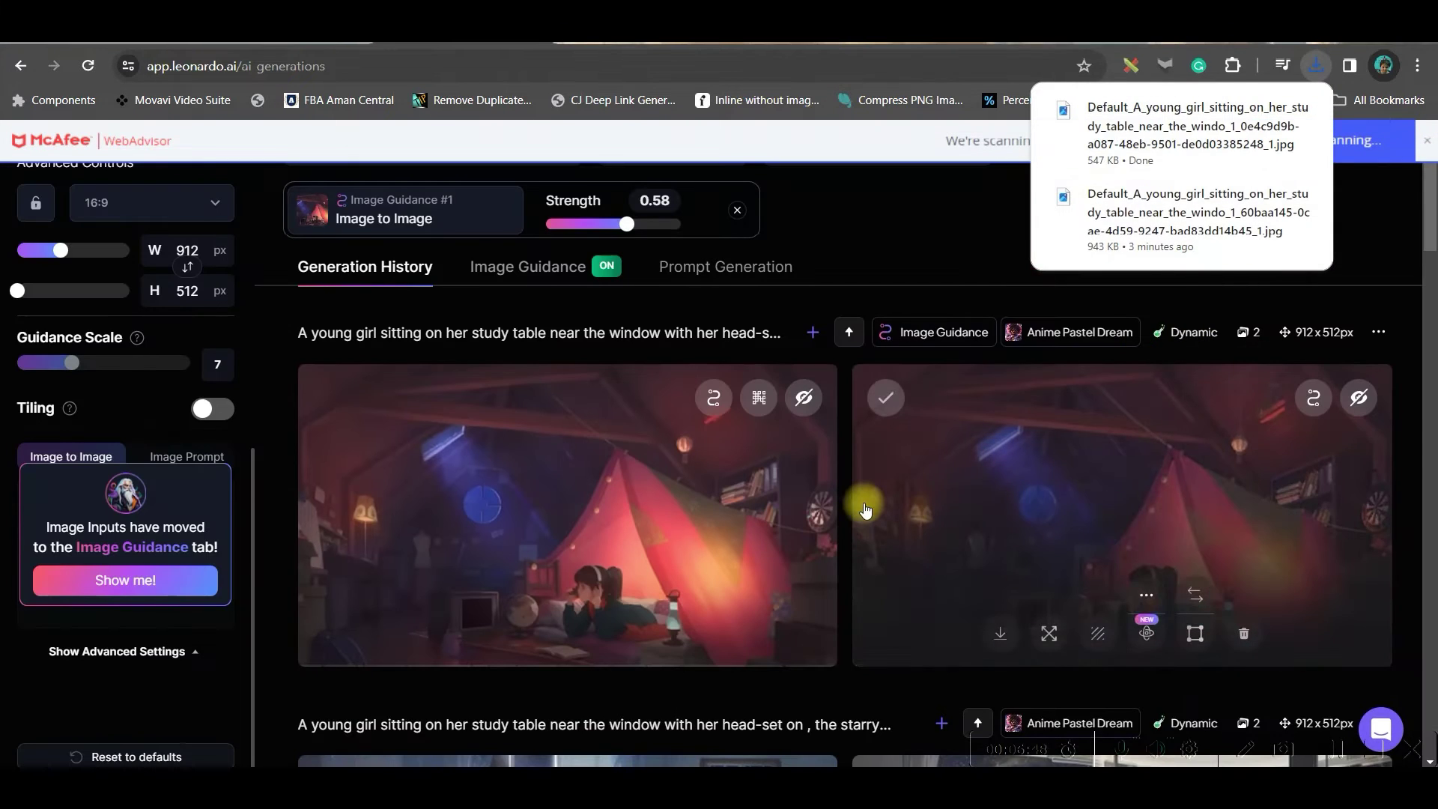
- Accept the Discord invite to join the Pika server
scroll(779, 490, up, 3)
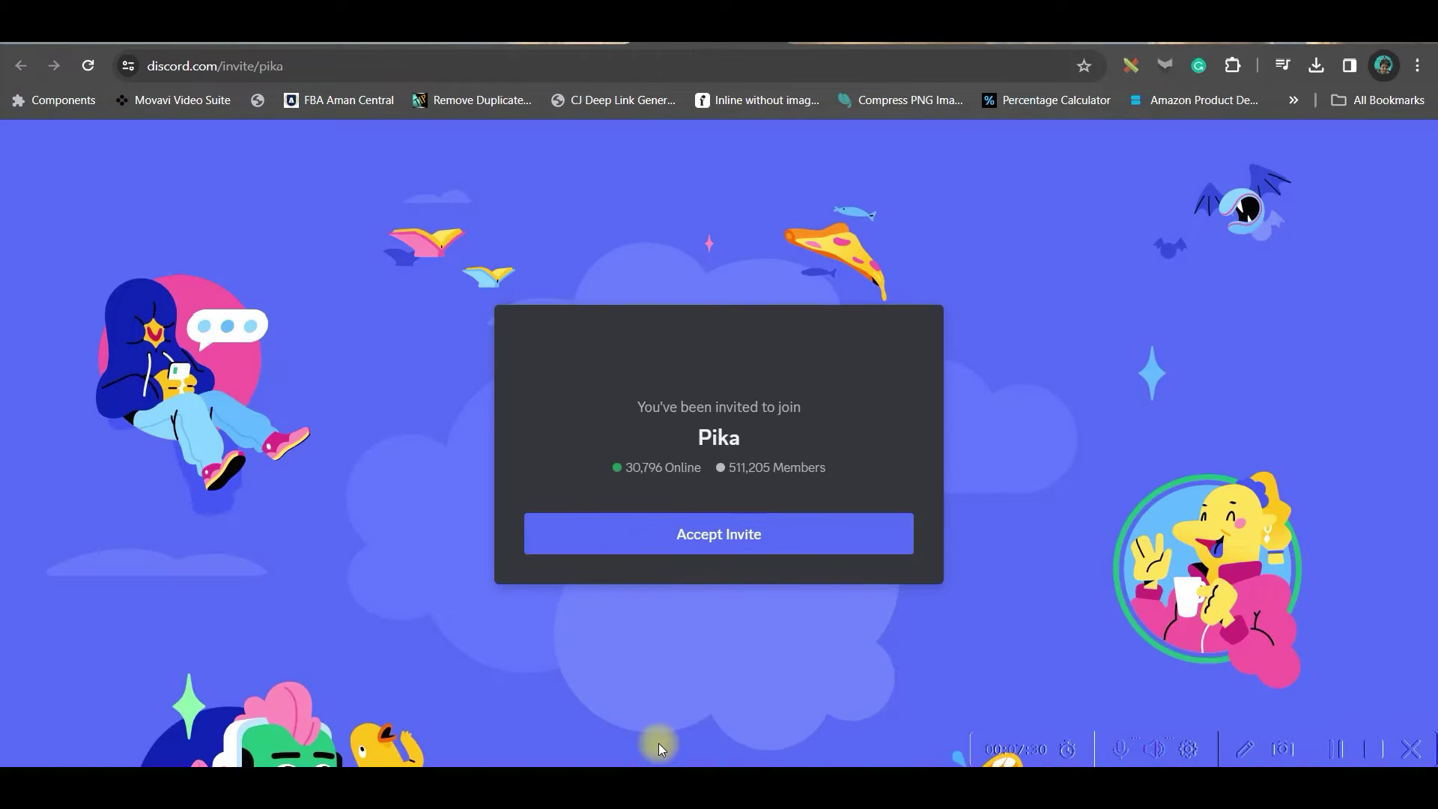
click(696, 535)
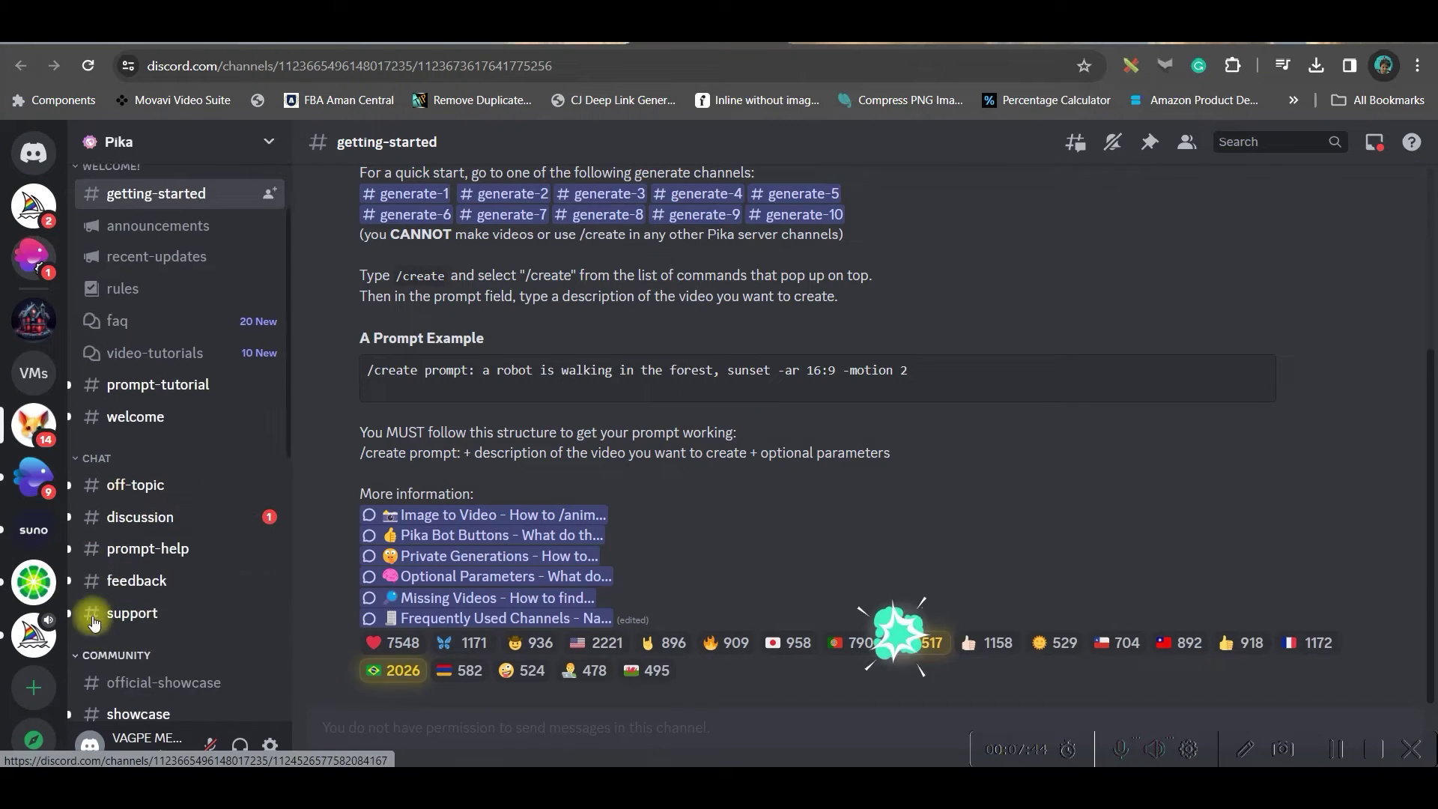
scroll(161, 618, down, 6)
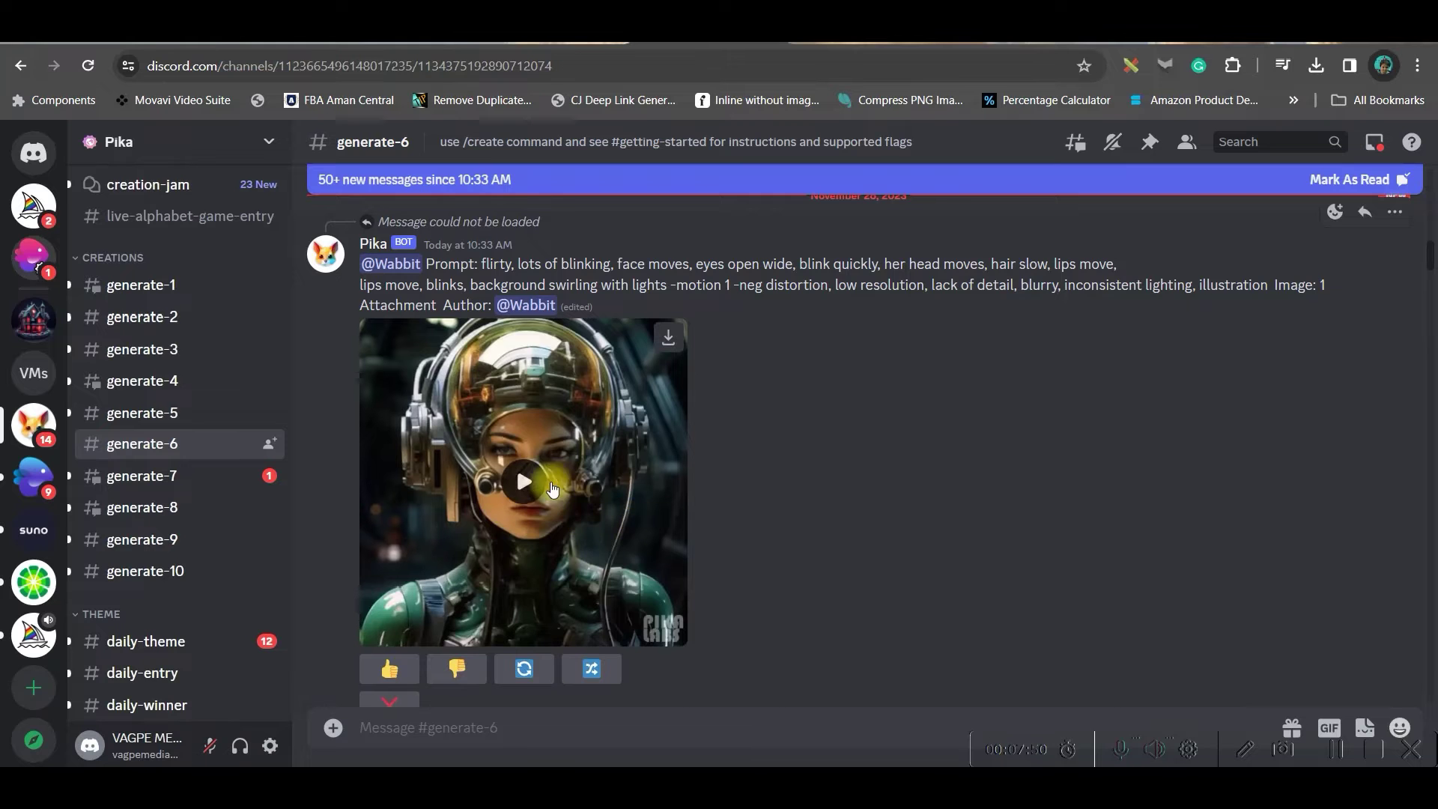
- Send Pika's /animate command in generate-6 with the girl-in-tent image from E:\ attached
scroll(770, 514, up, 5)
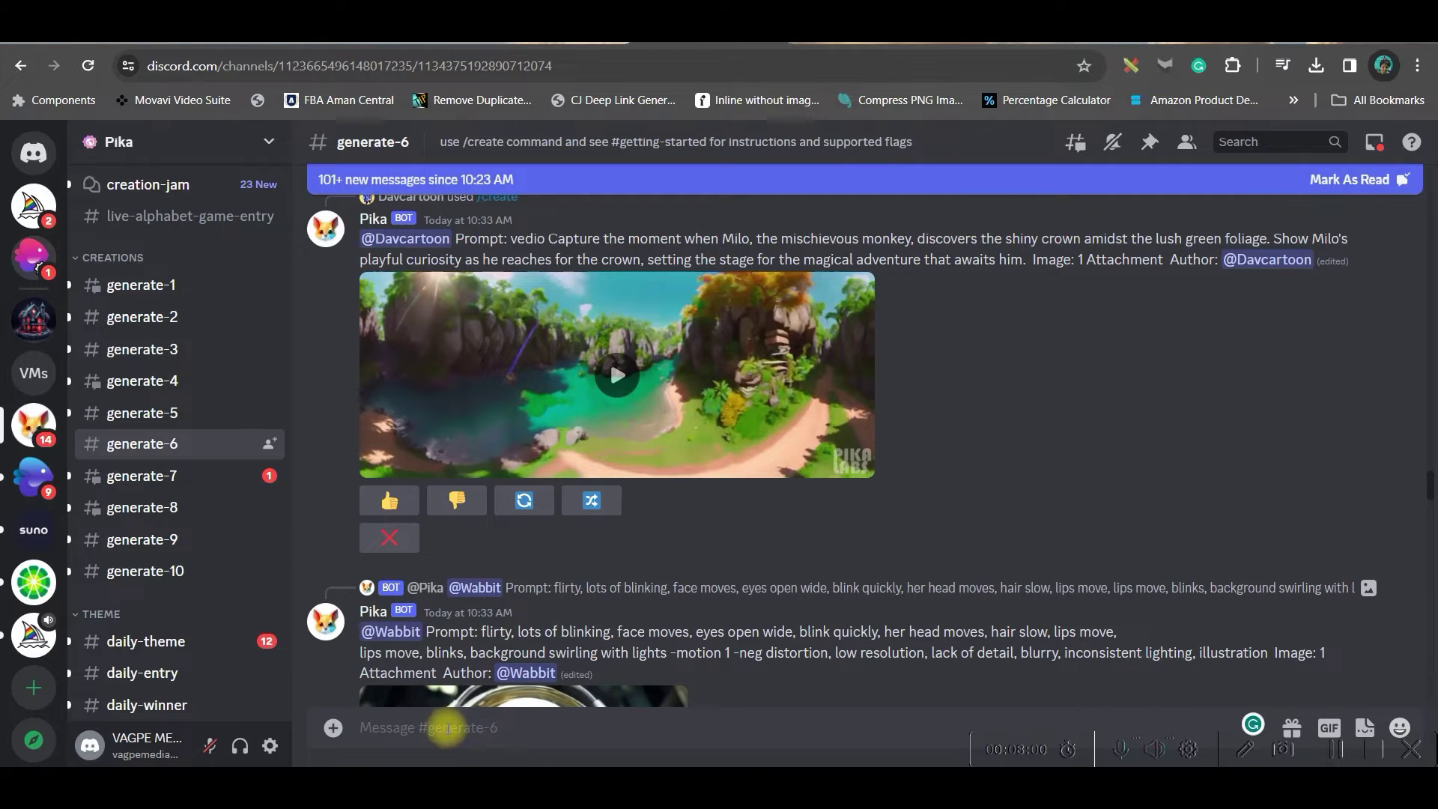
text(/)
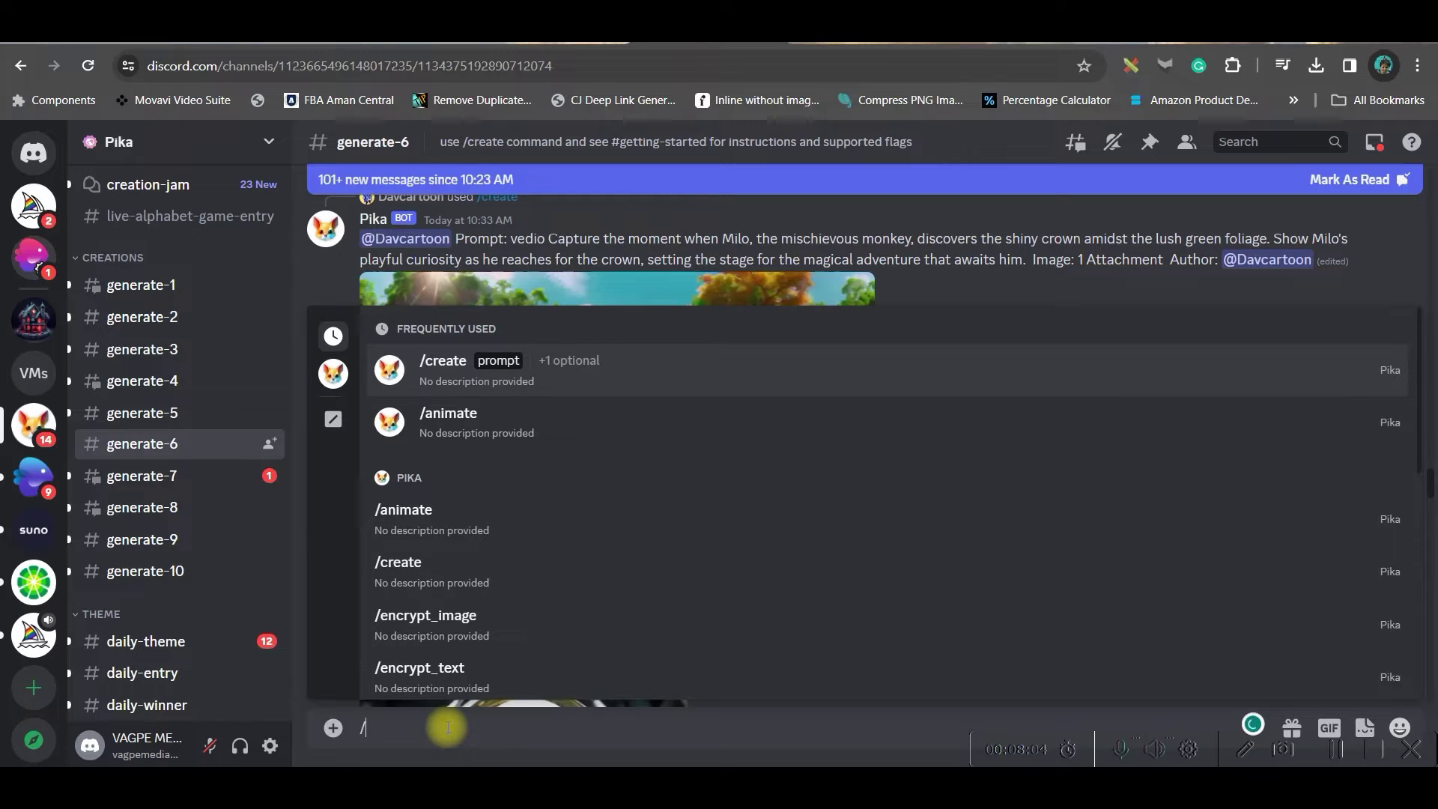
click(448, 412)
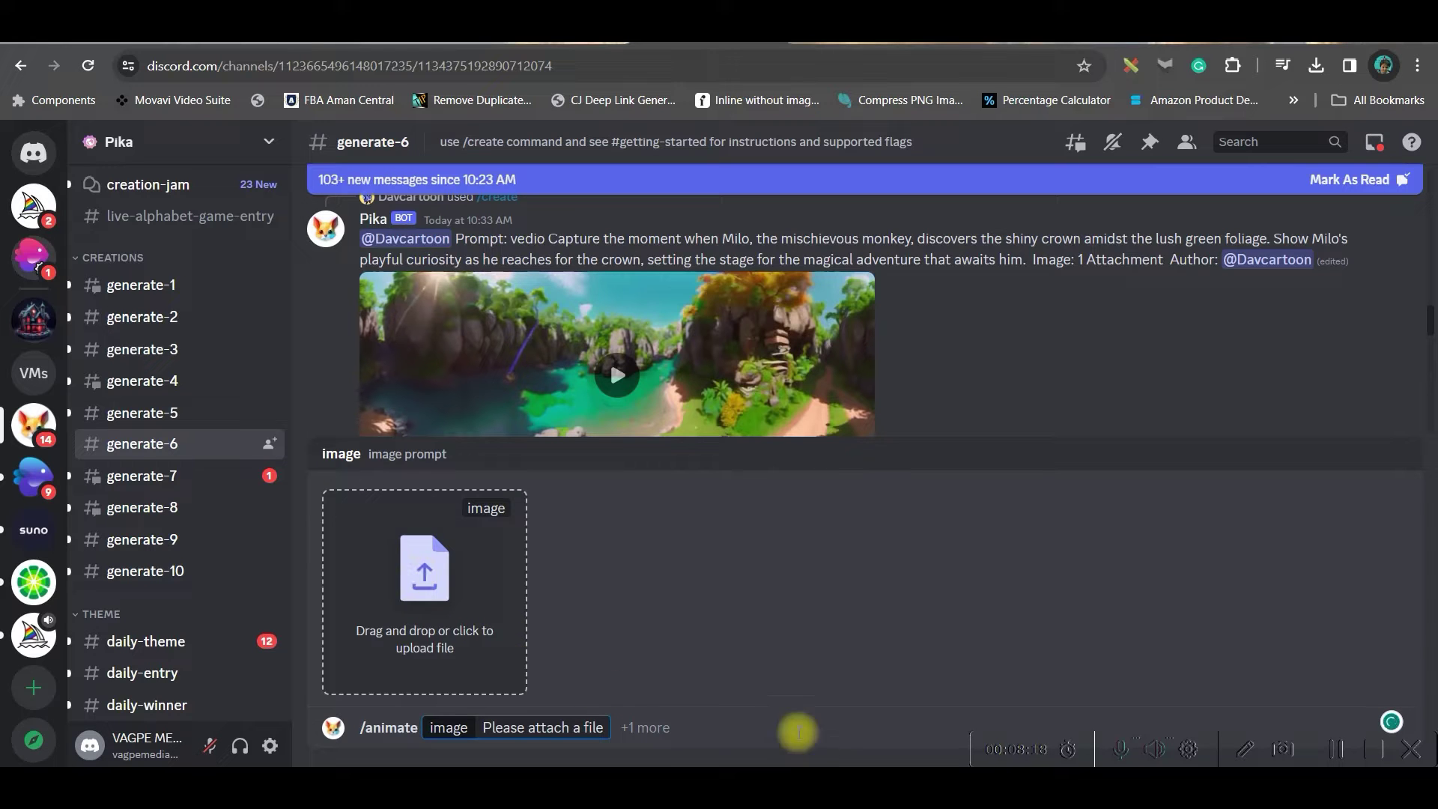
click(435, 590)
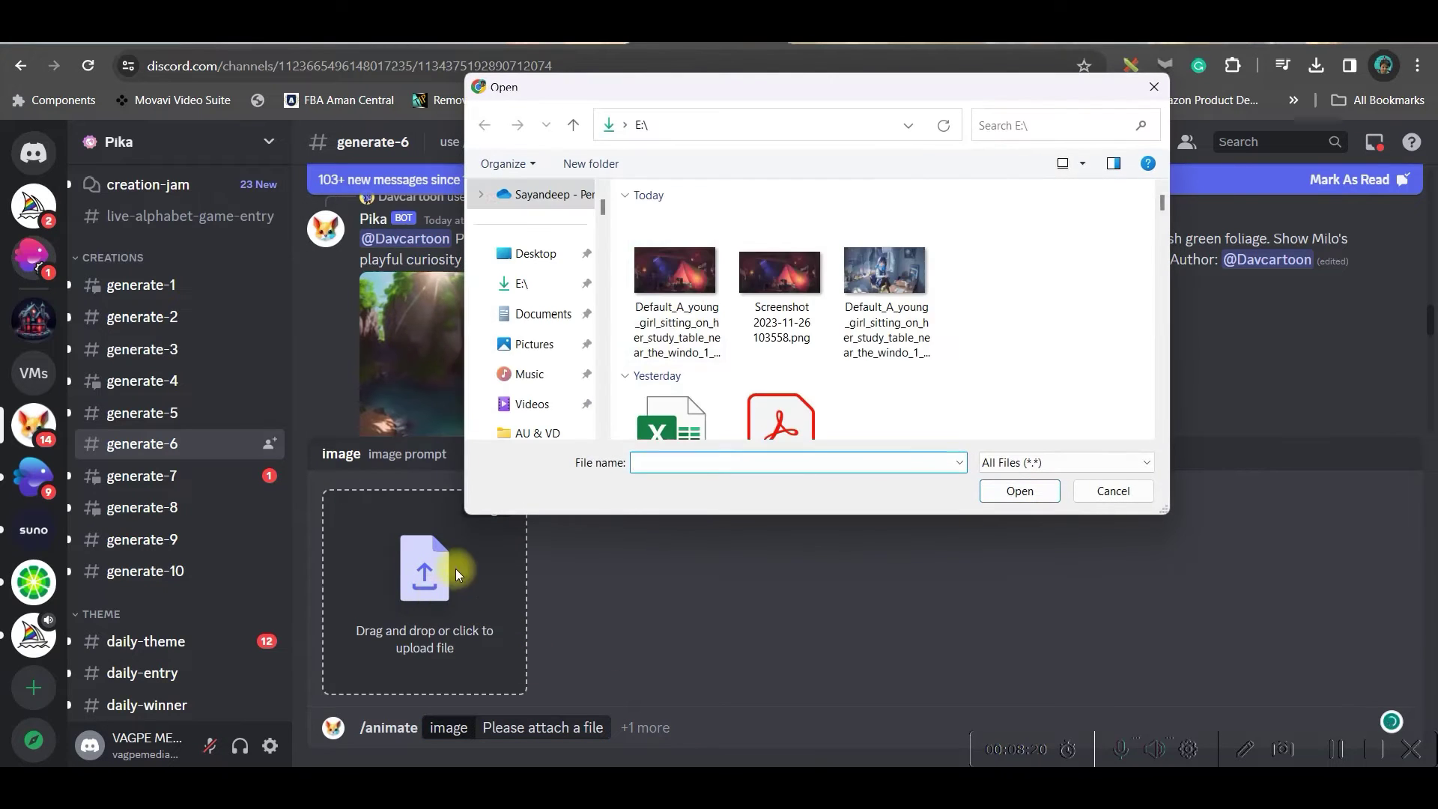
click(686, 277)
drag(686, 276, 438, 638)
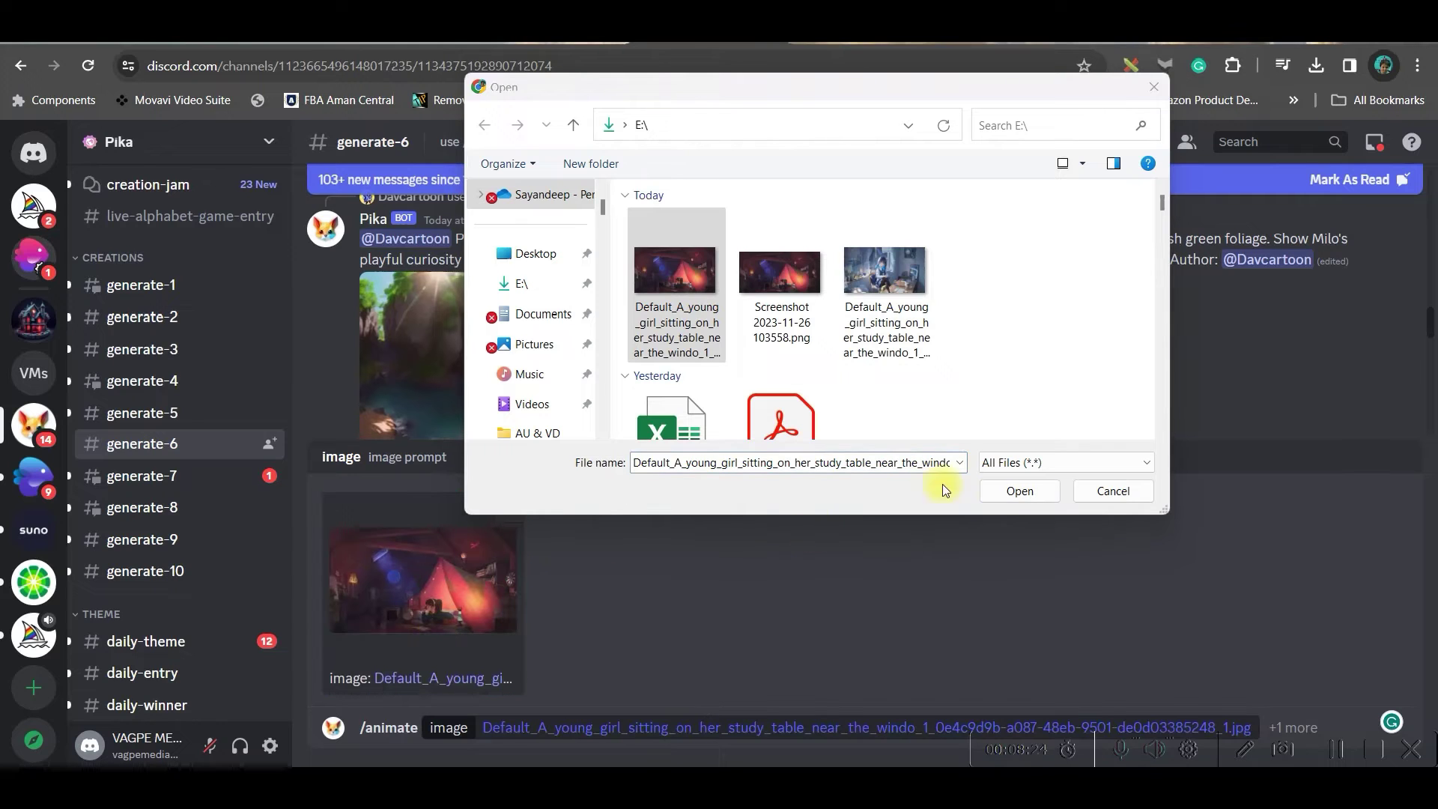
click(1033, 496)
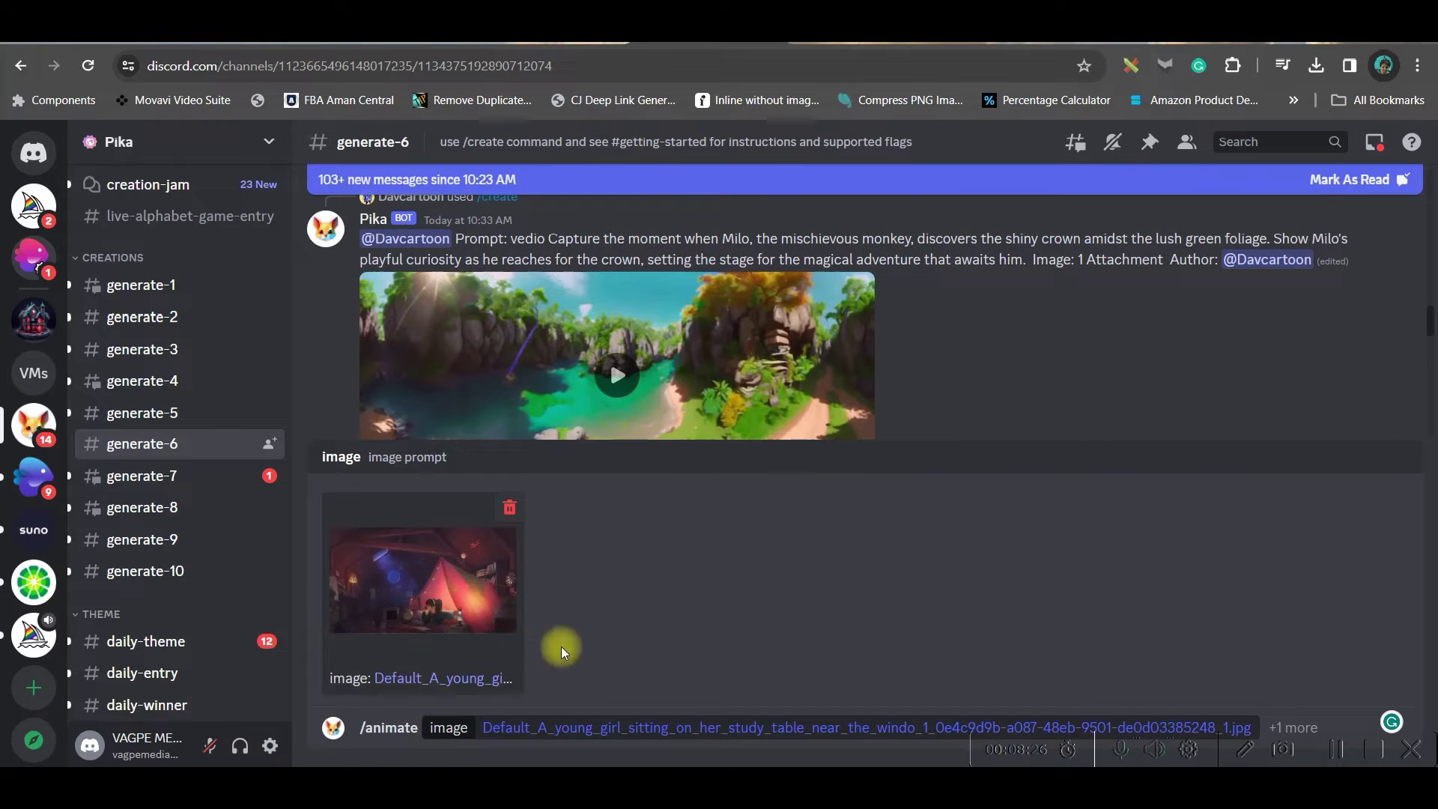
click(483, 725)
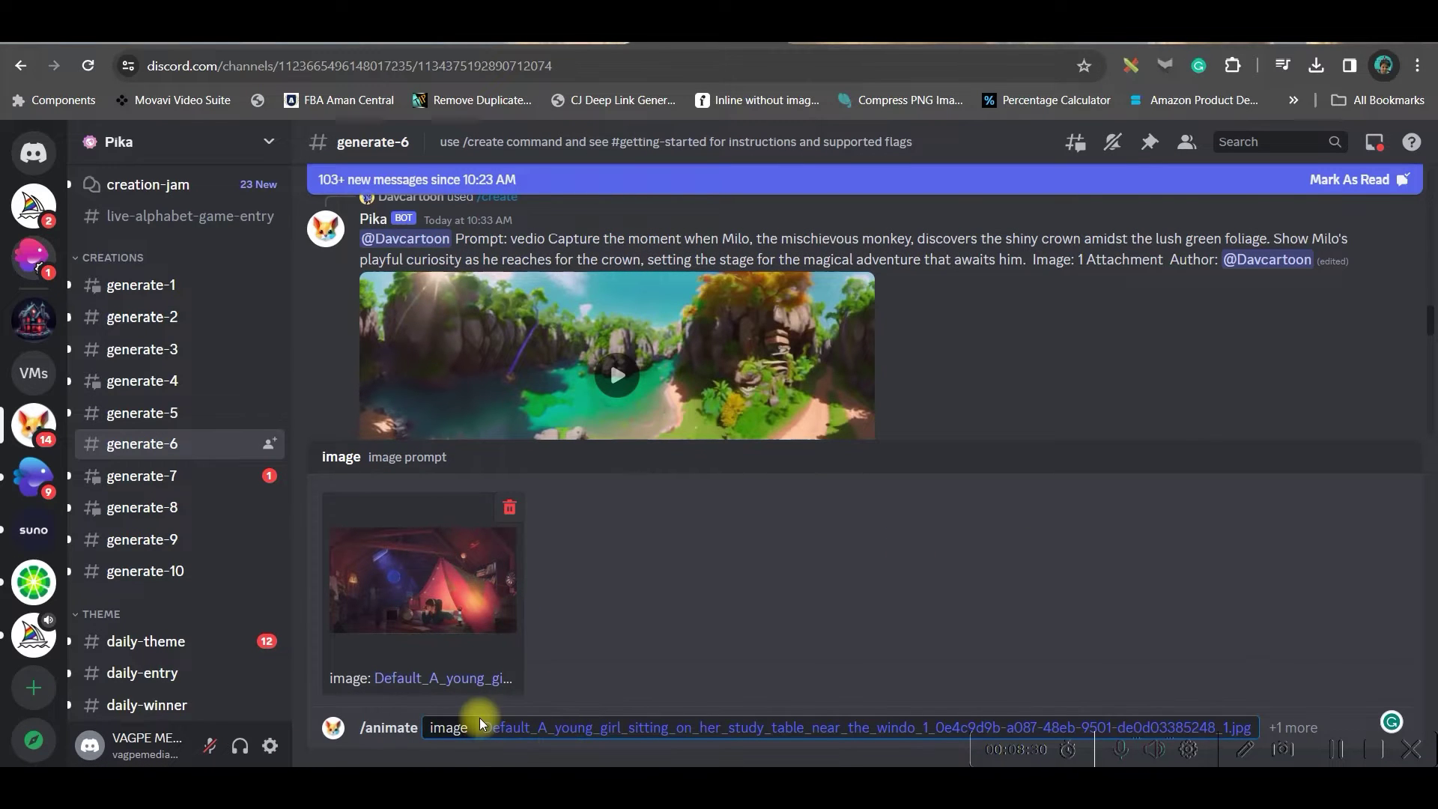
key(Return)
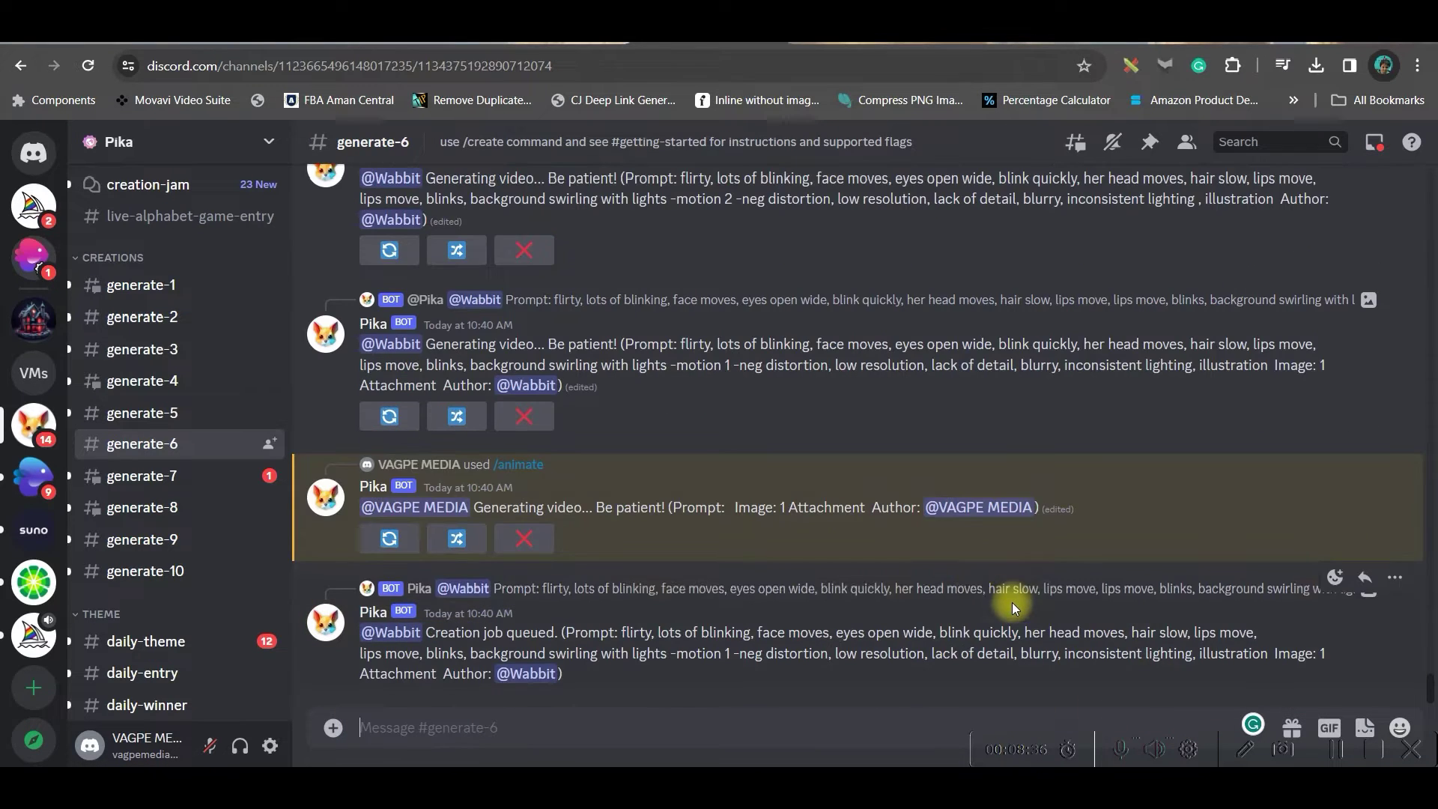
- Download Pika's finished 3-second animated attic-tent clip from generate-6
click(1347, 759)
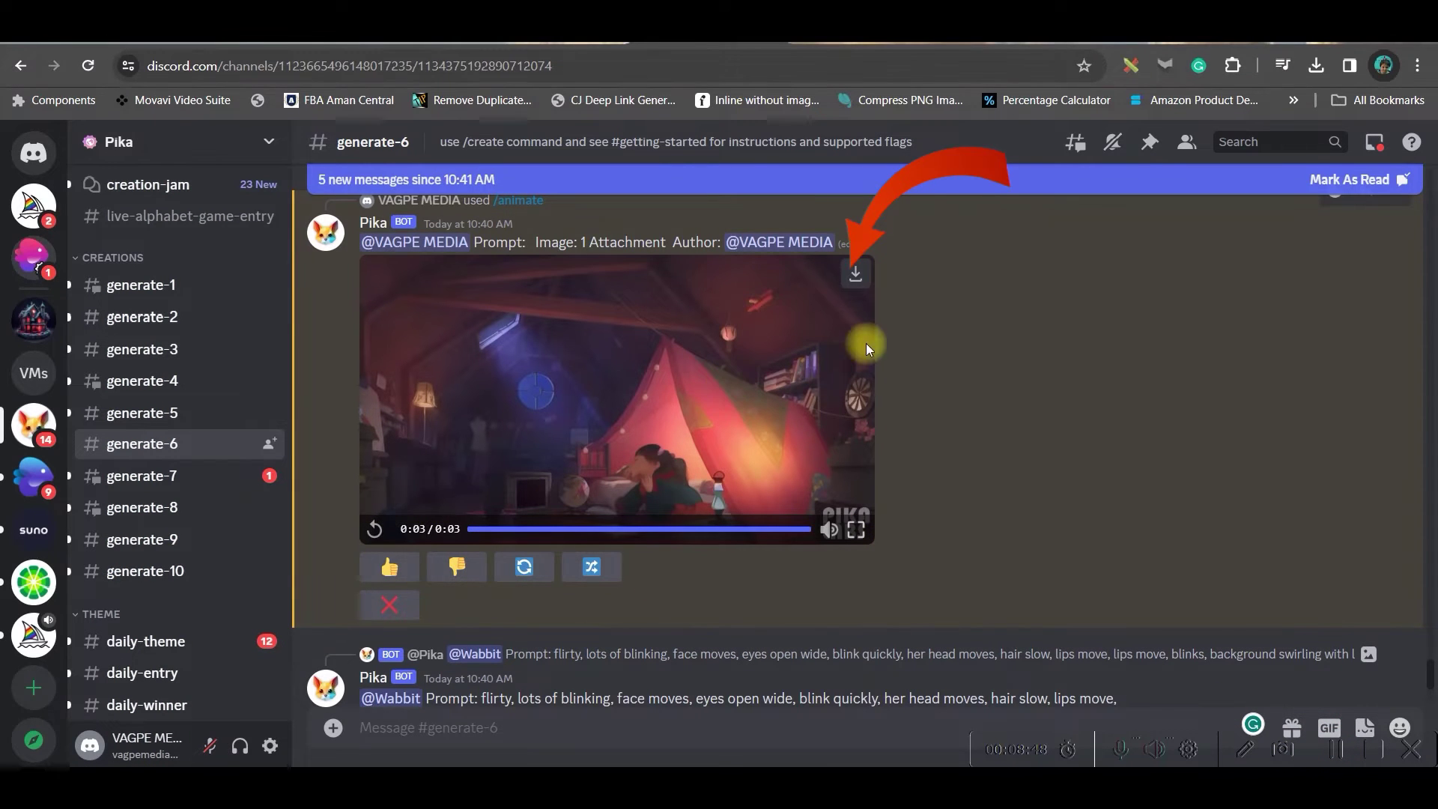
click(855, 280)
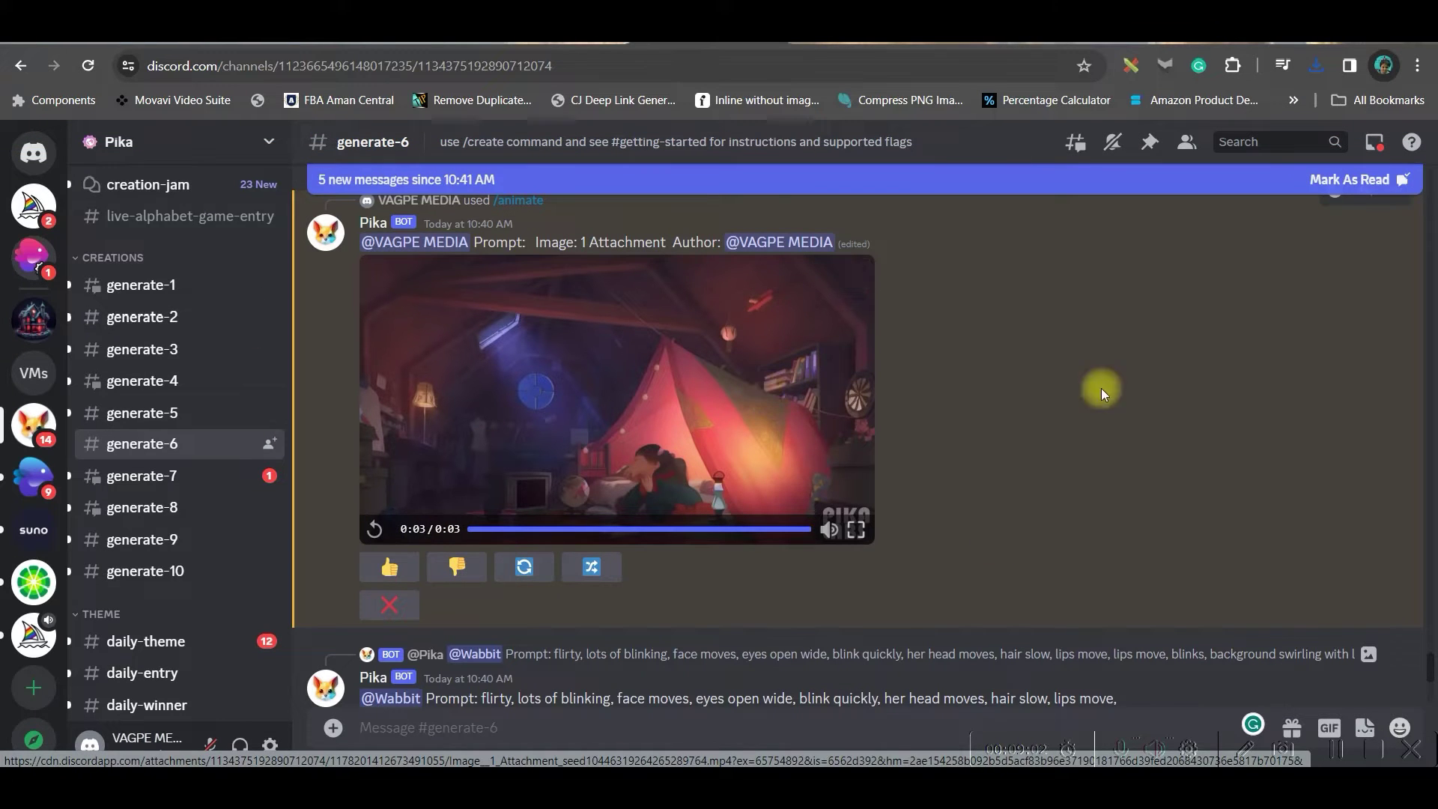
- Upload the girl-in-tent image into the LeiaPix Converter editor
click(851, 45)
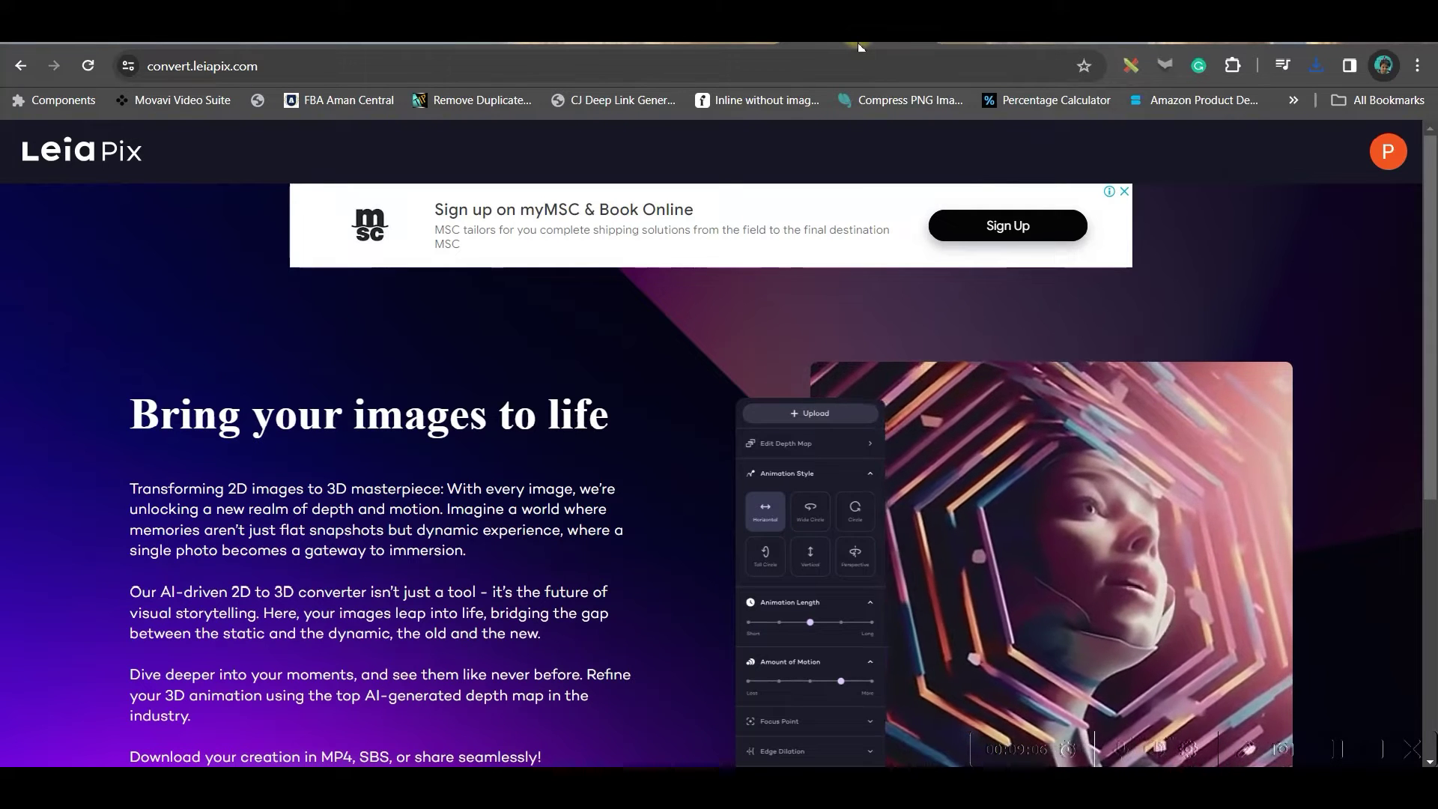
click(1124, 192)
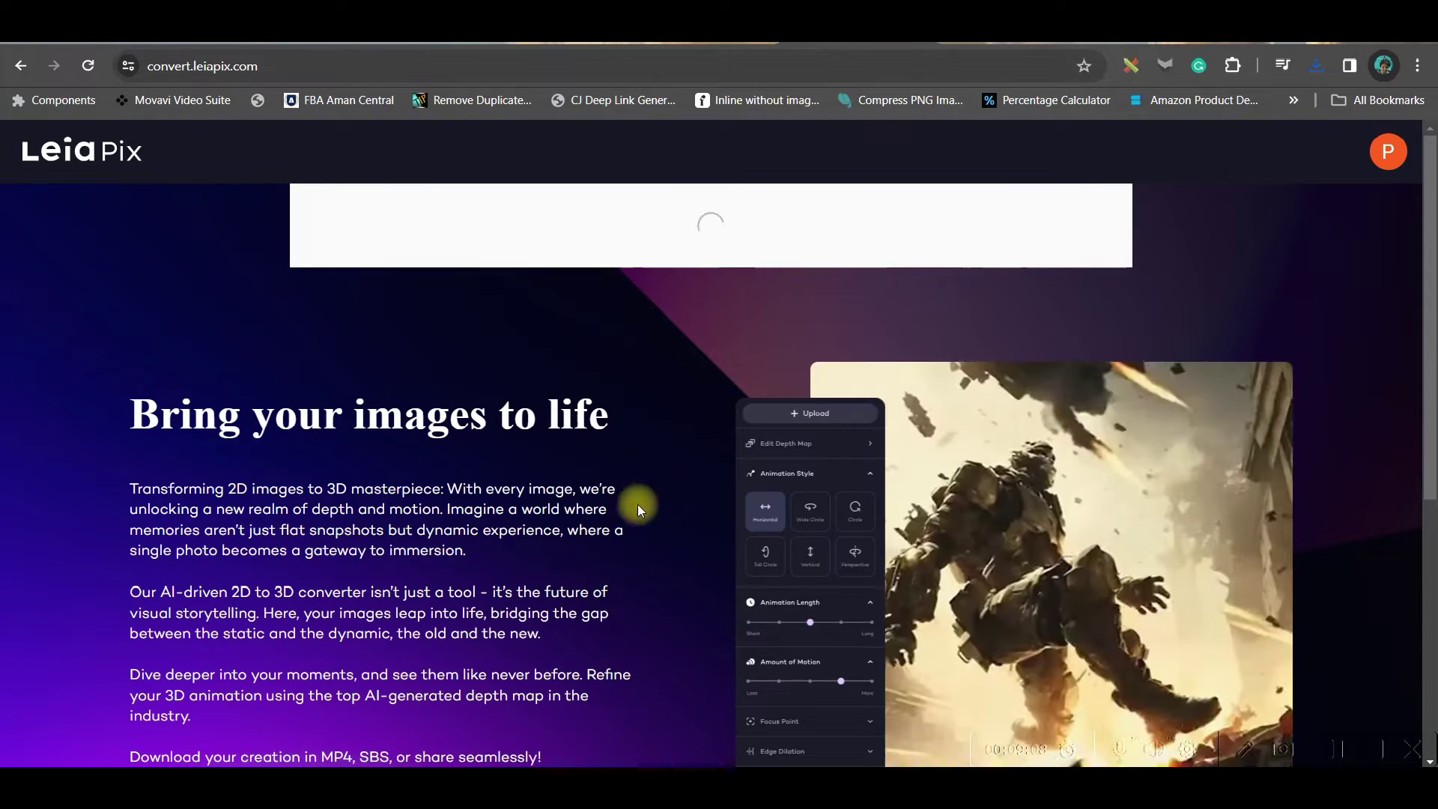
scroll(592, 633, down, 4)
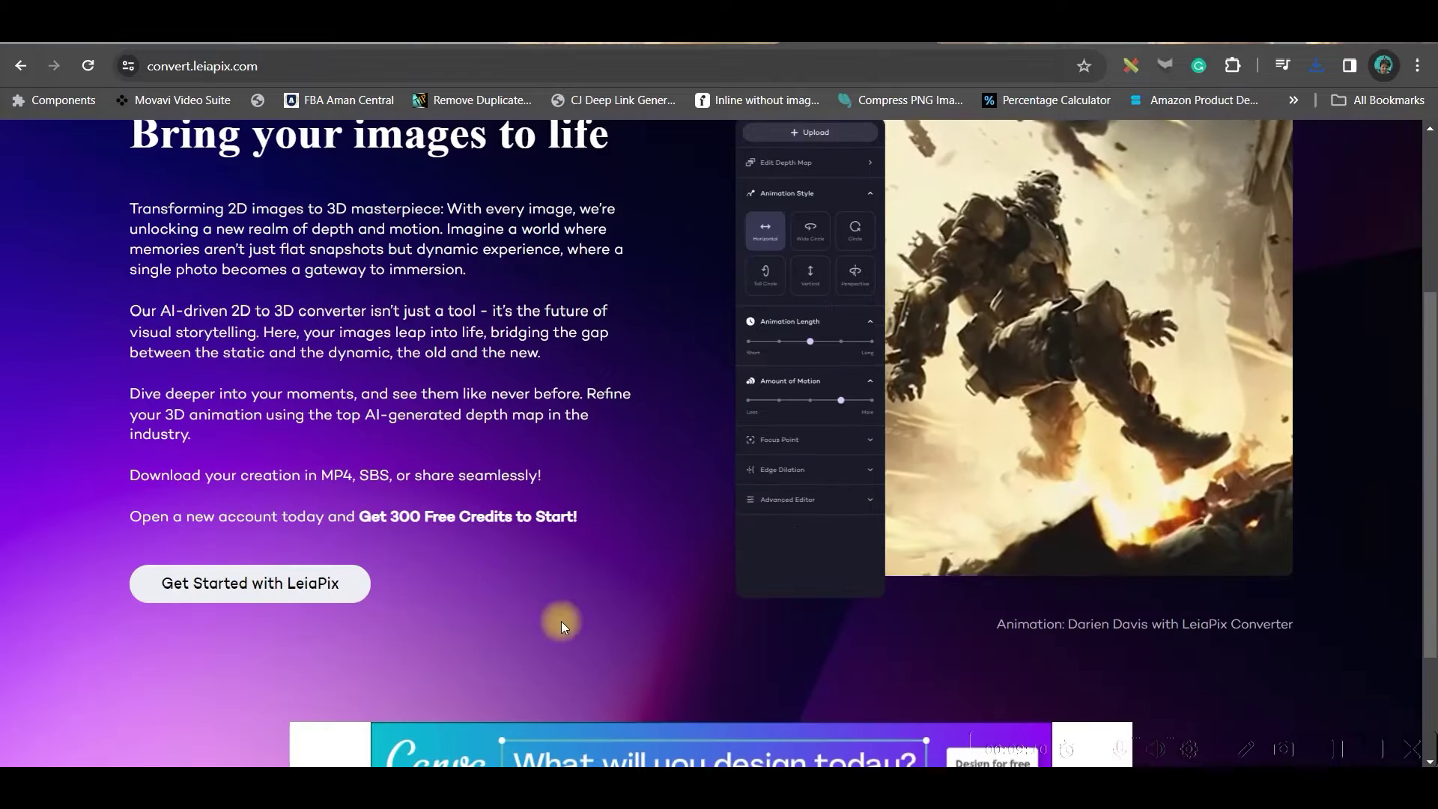
scroll(449, 569, down, 2)
click(250, 410)
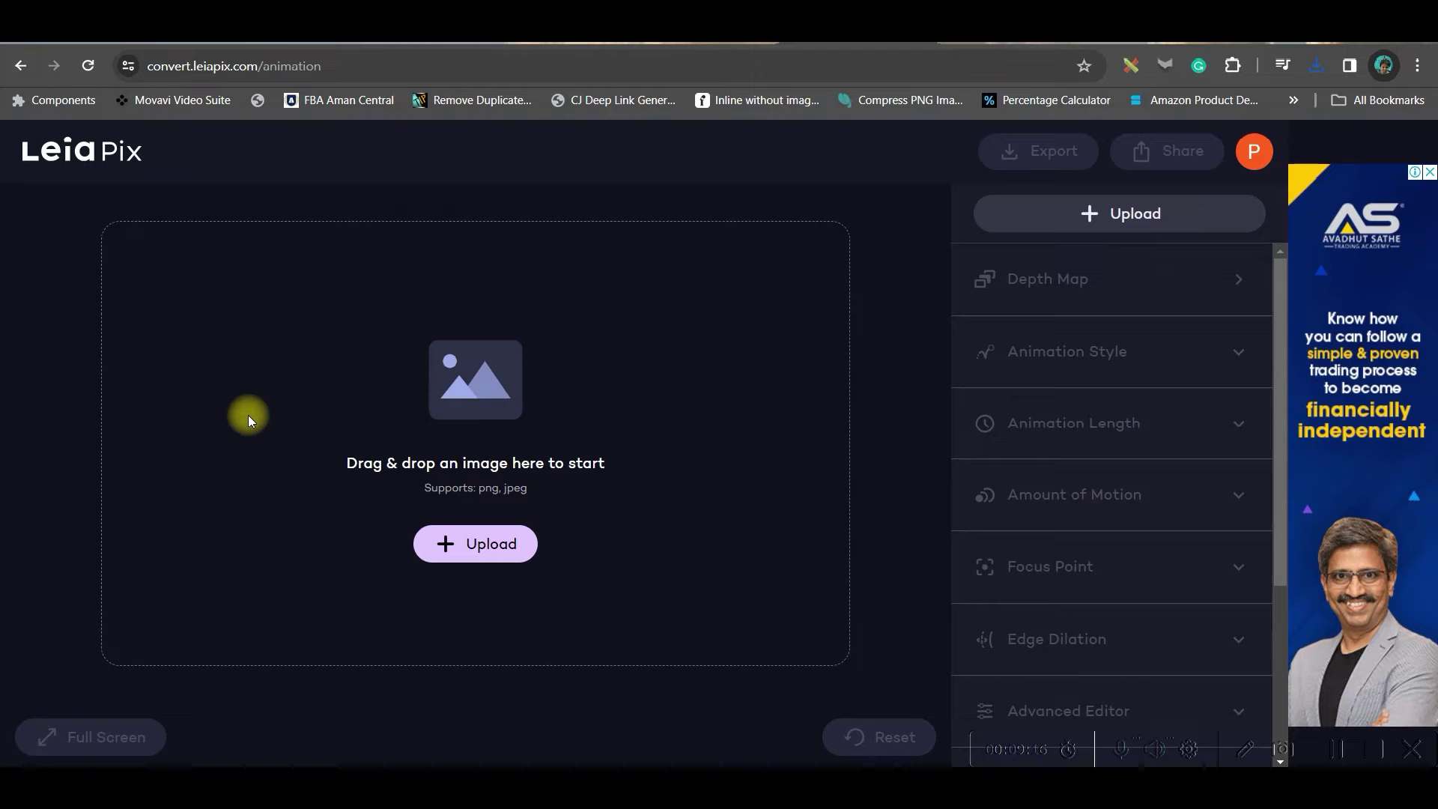
click(1430, 172)
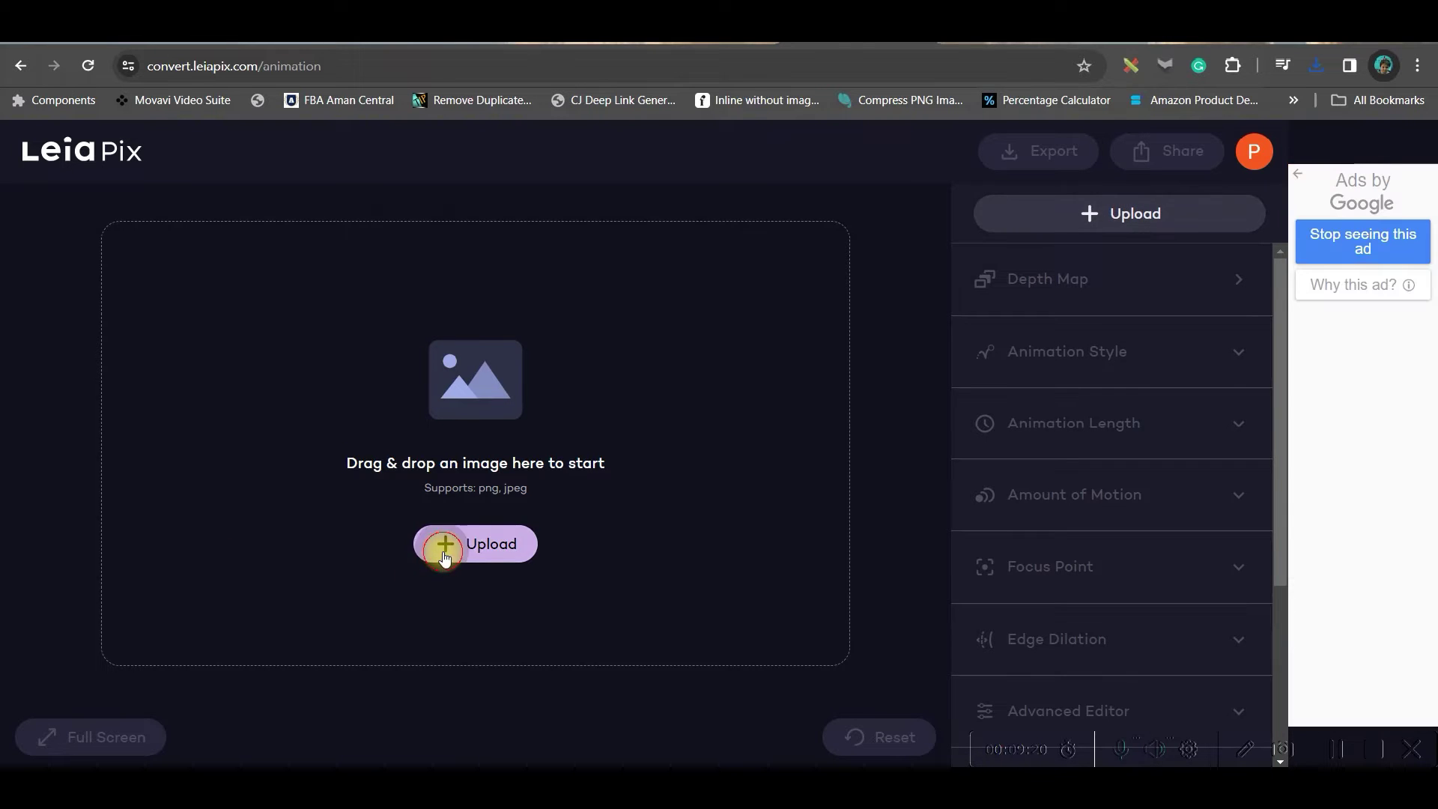
click(442, 552)
click(678, 283)
click(1019, 492)
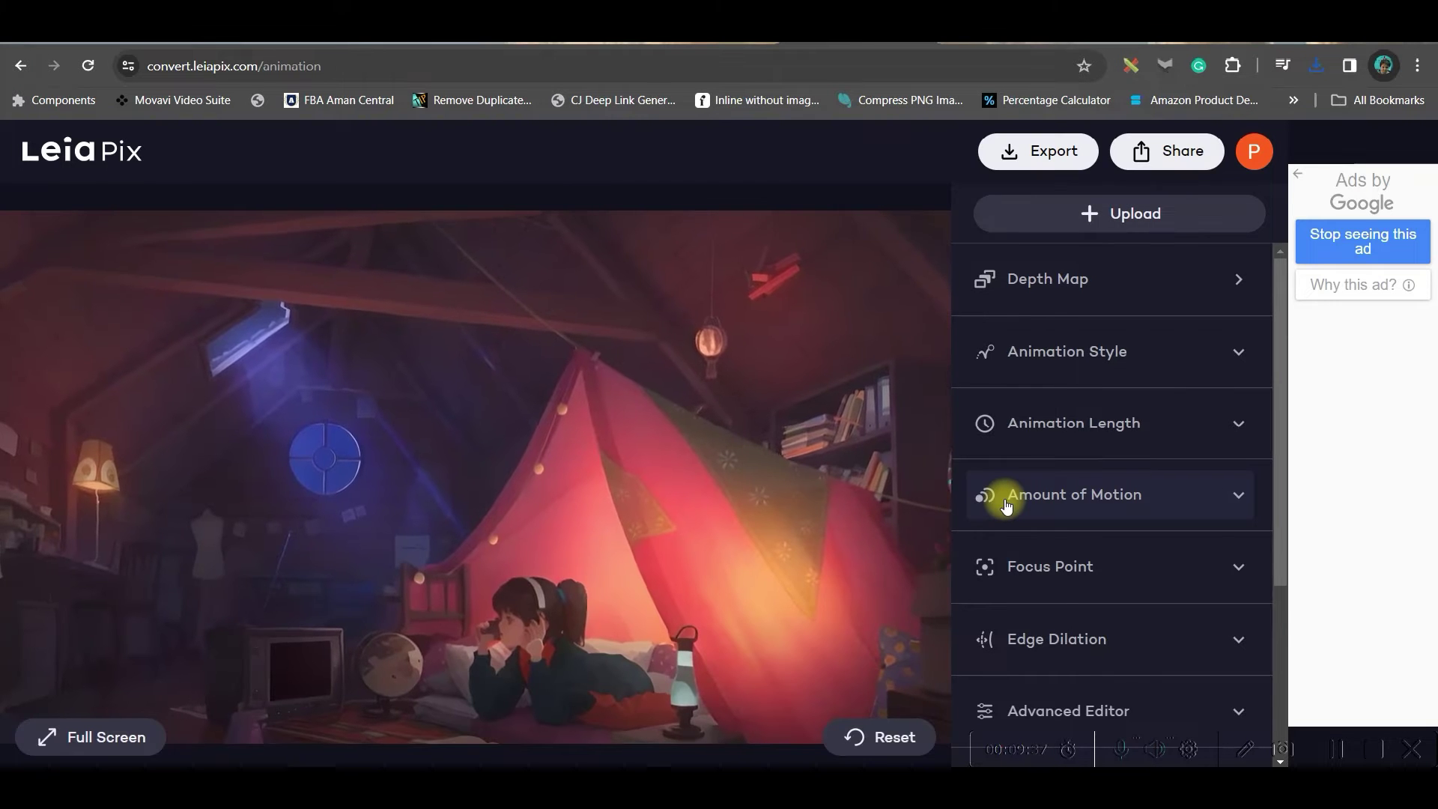
- Set Perspective animation style, lower the motion amount one step, and review the amplitude settings
click(1051, 360)
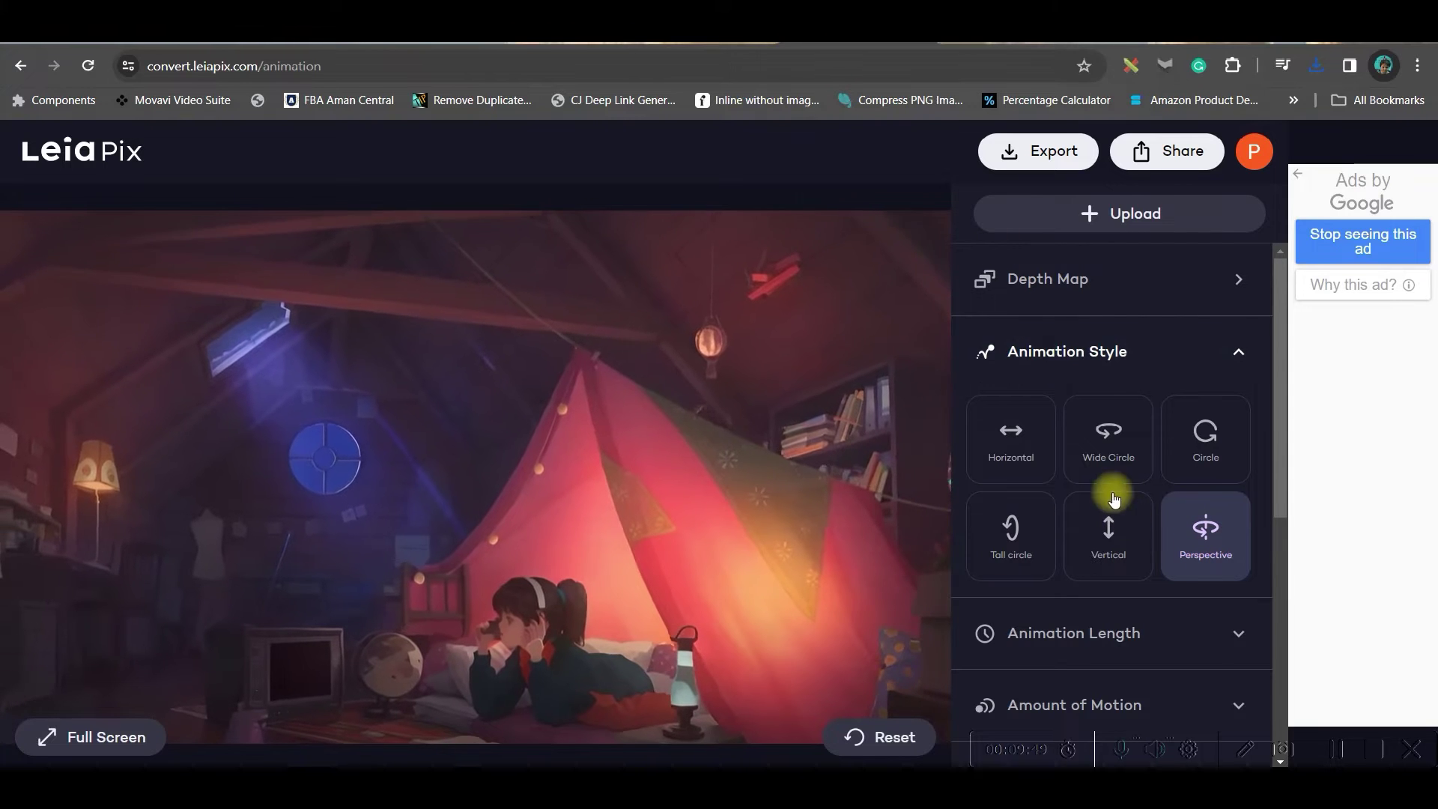
click(1103, 435)
click(1011, 532)
click(1220, 562)
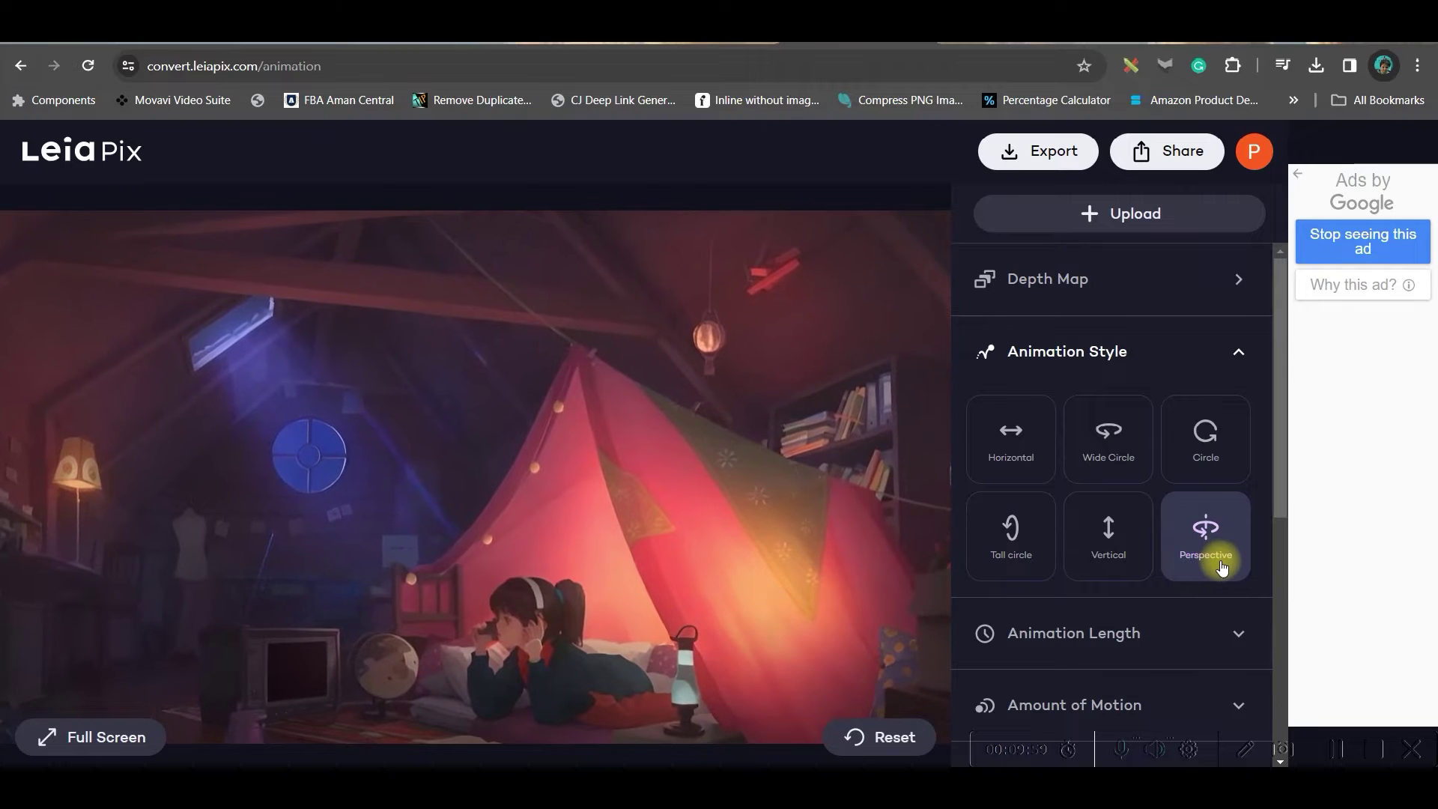
click(1124, 352)
click(1118, 422)
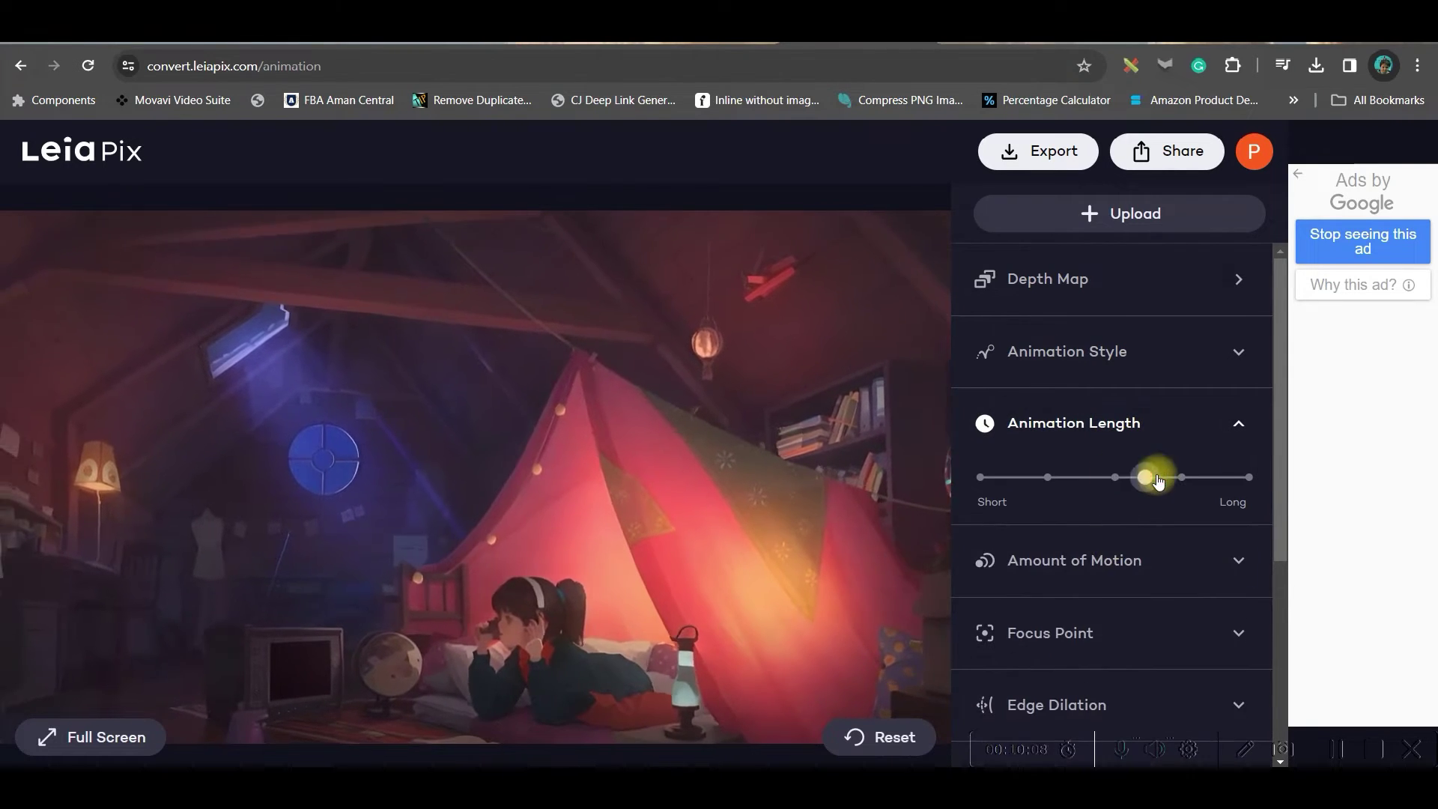
click(996, 560)
drag(1110, 621, 1053, 619)
scroll(1056, 609, down, 3)
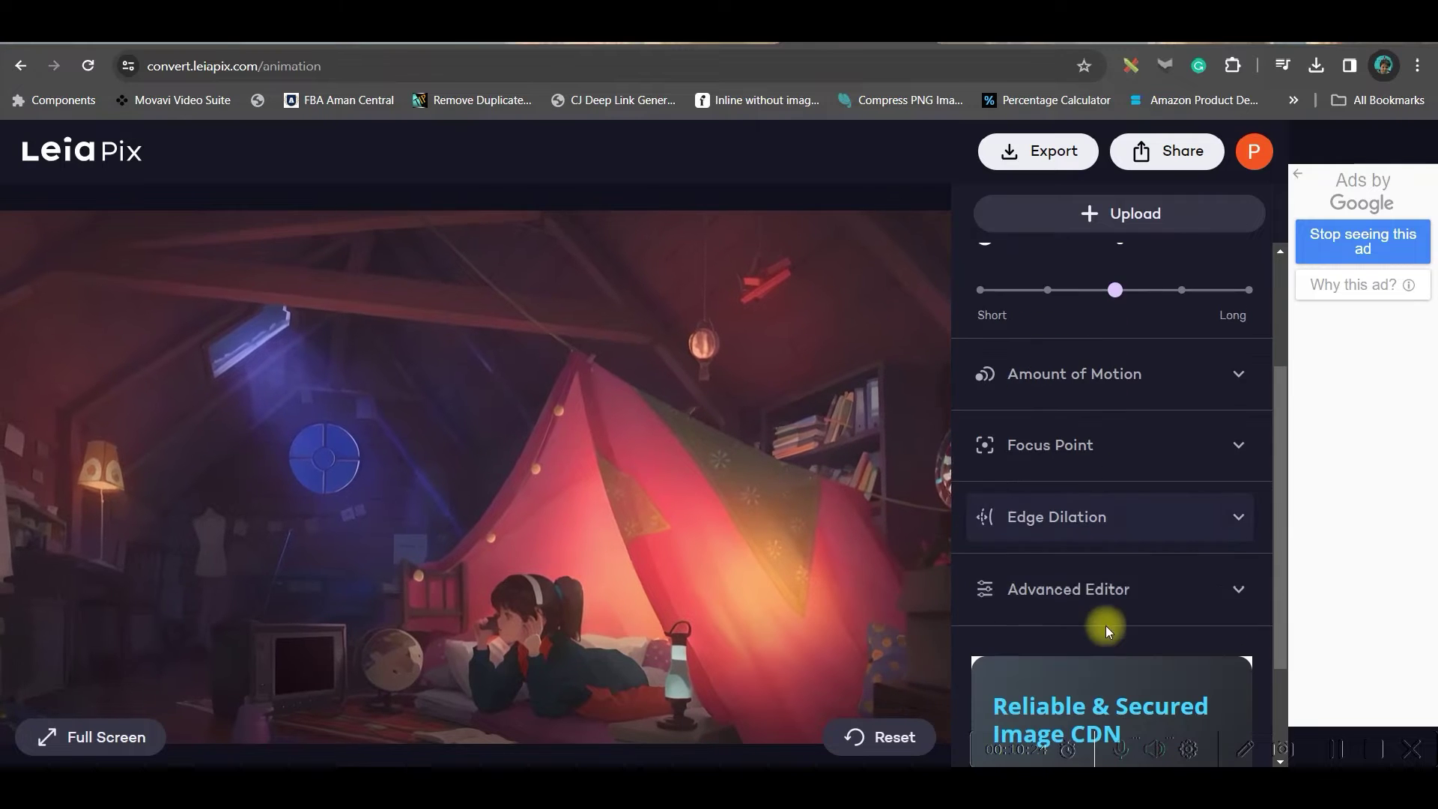
click(1108, 587)
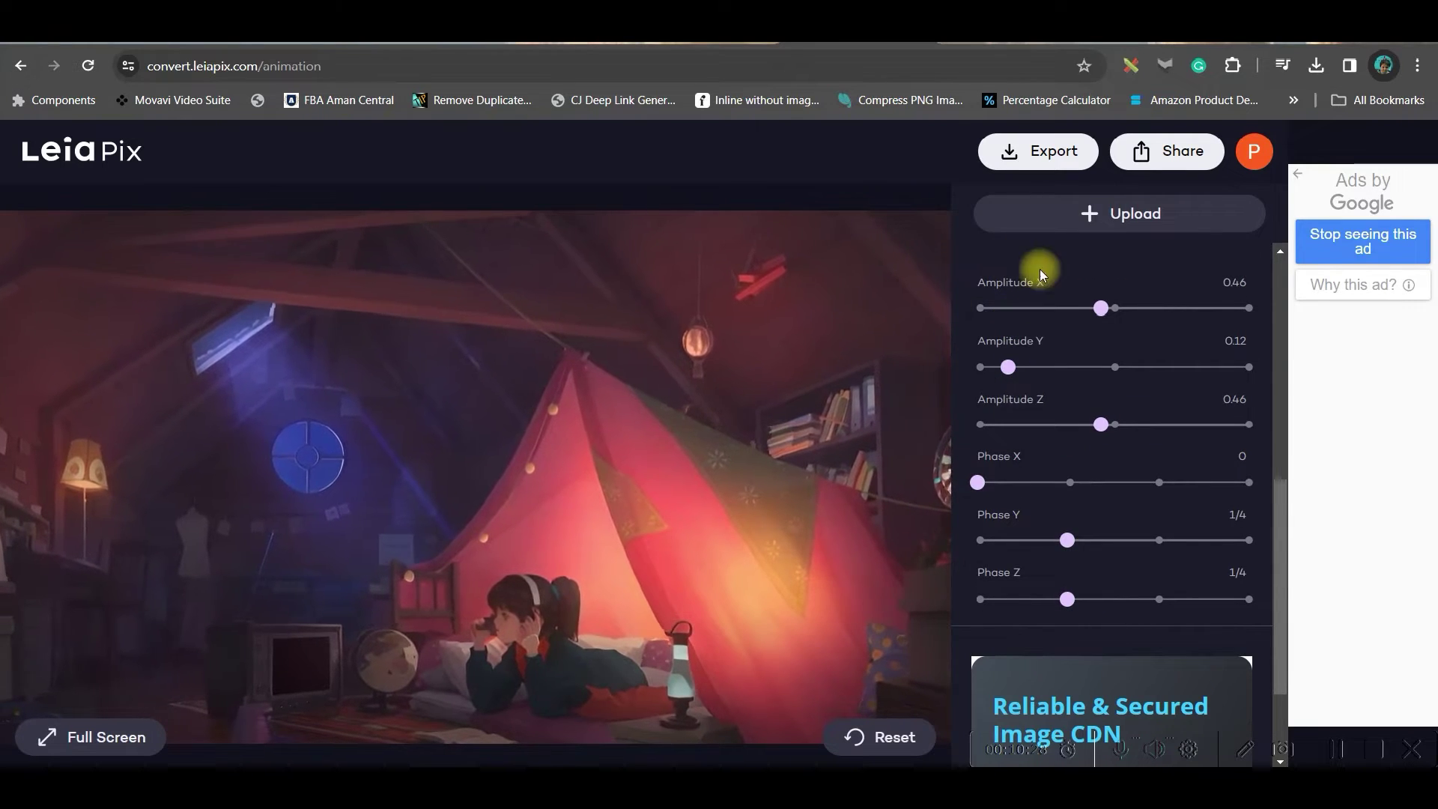
scroll(1183, 483, up, 3)
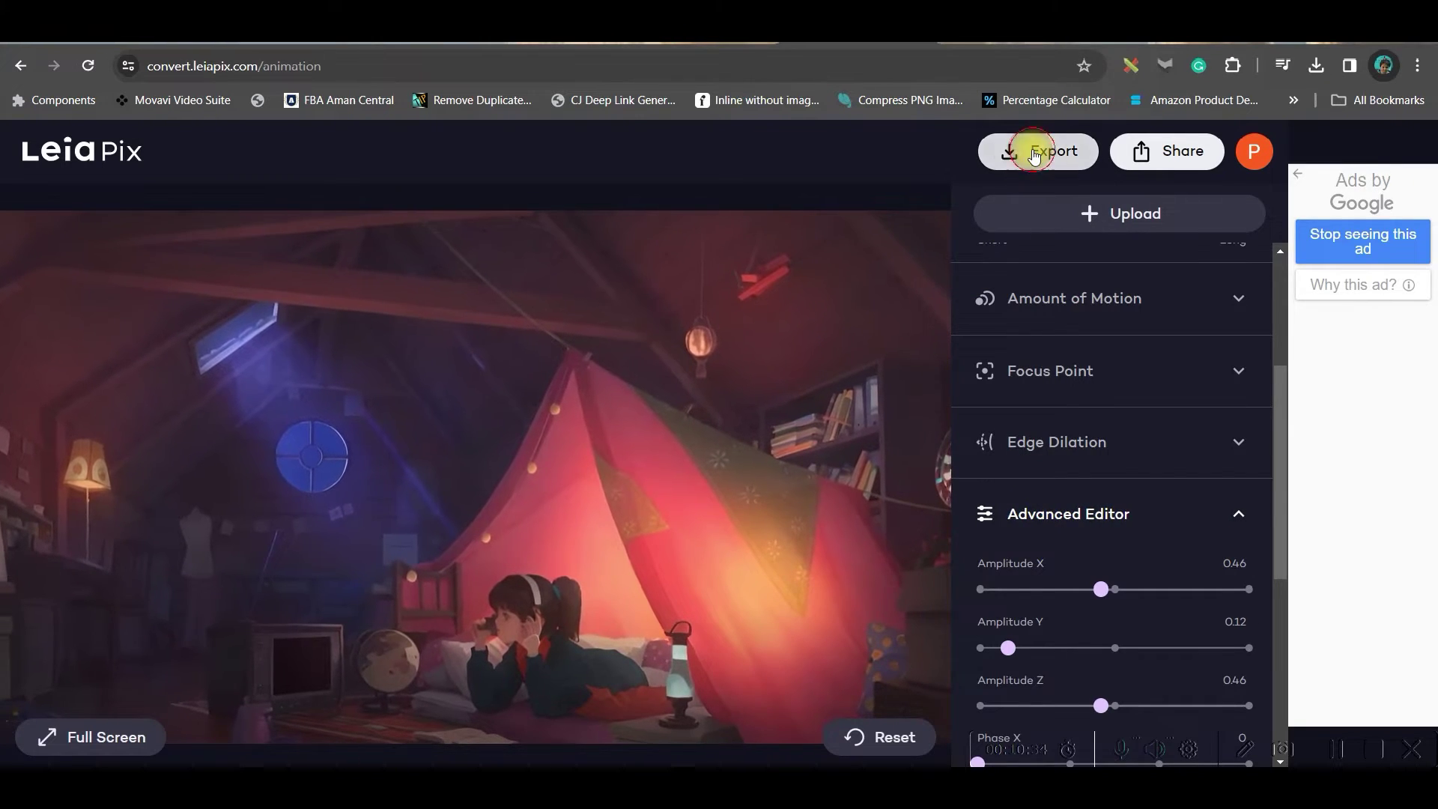
- Export and save the LeiaPix animation as an original-size MP4
click(1035, 154)
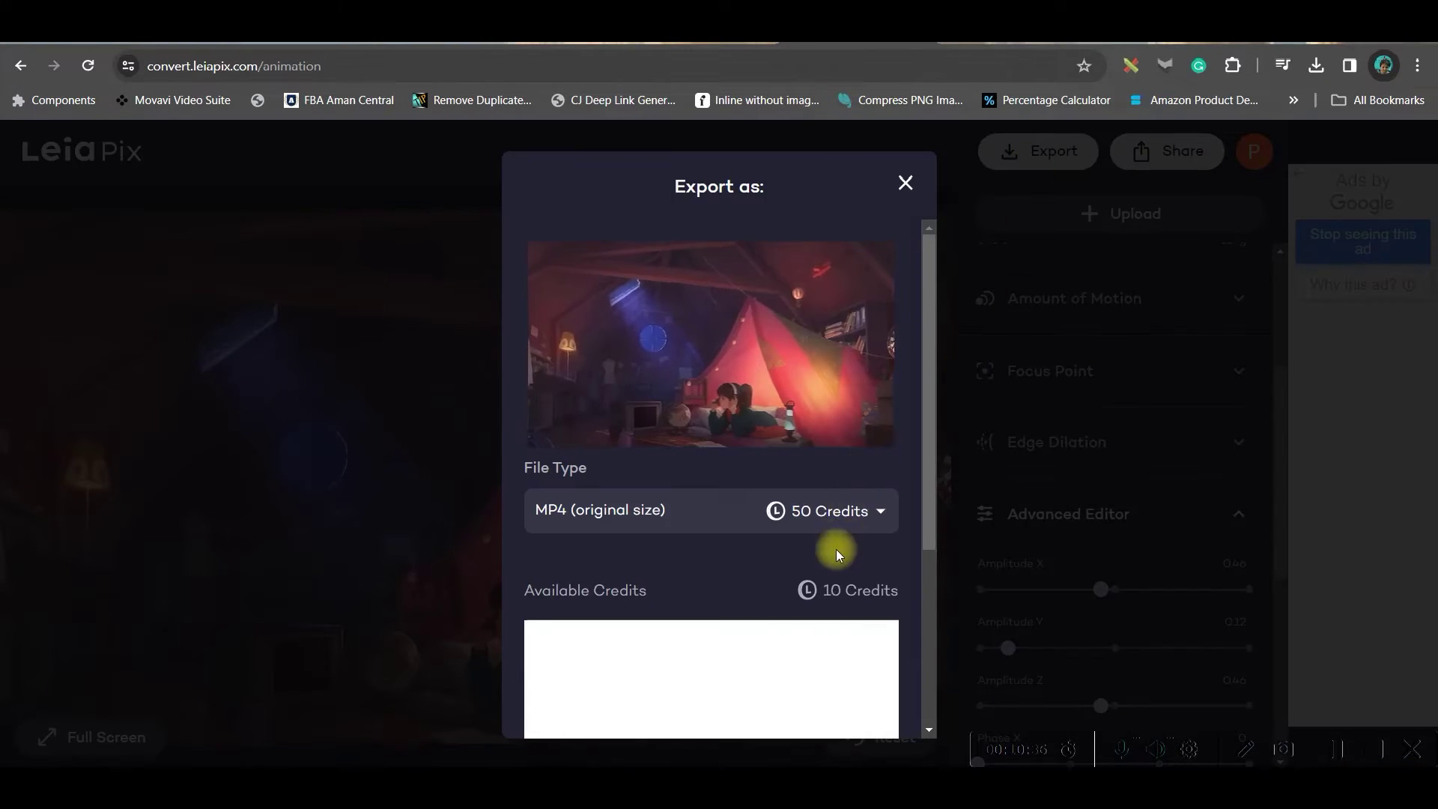
scroll(839, 554, down, 4)
click(764, 642)
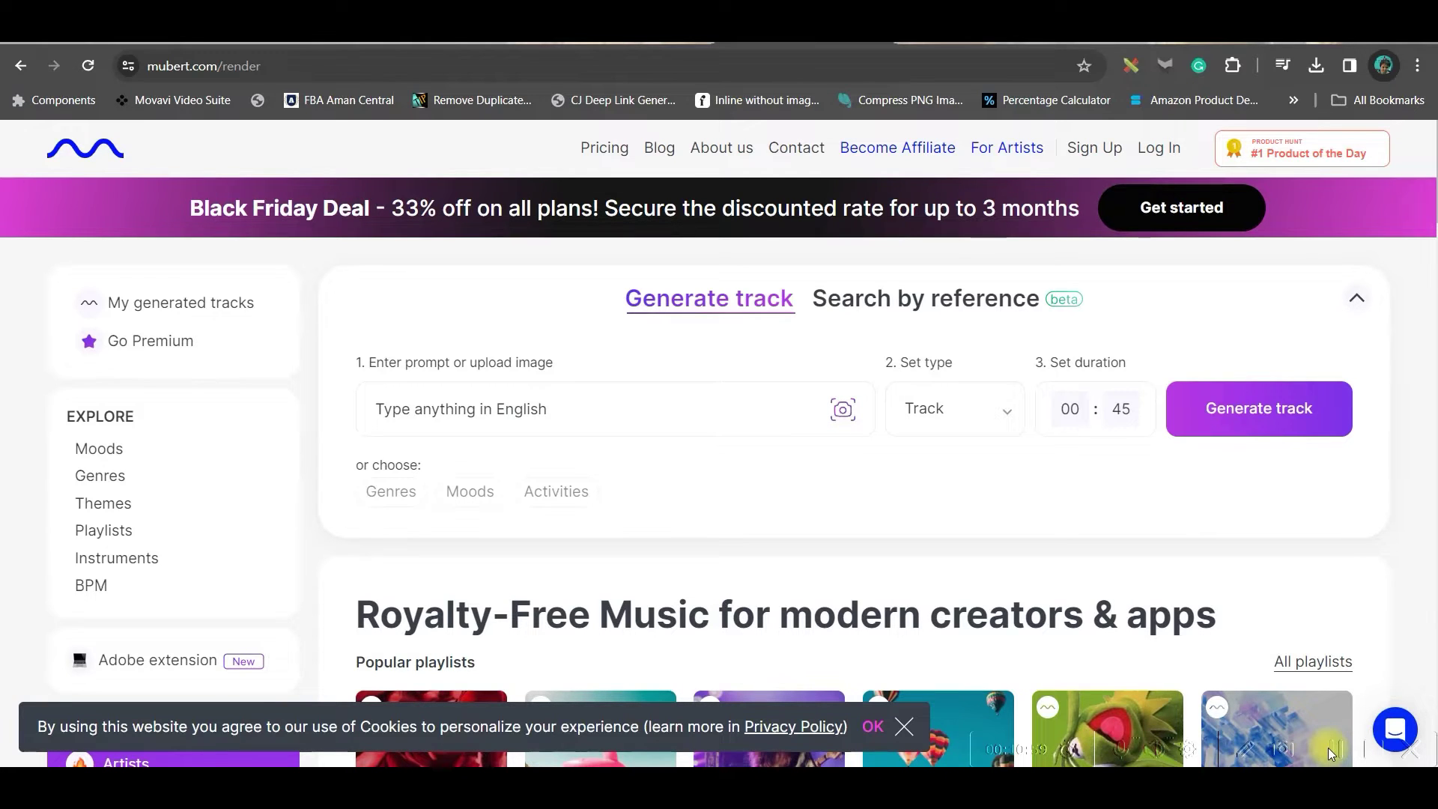
- Open Mubert's Image-to-music dialog from the track prompt field
scroll(173, 464, down, 1)
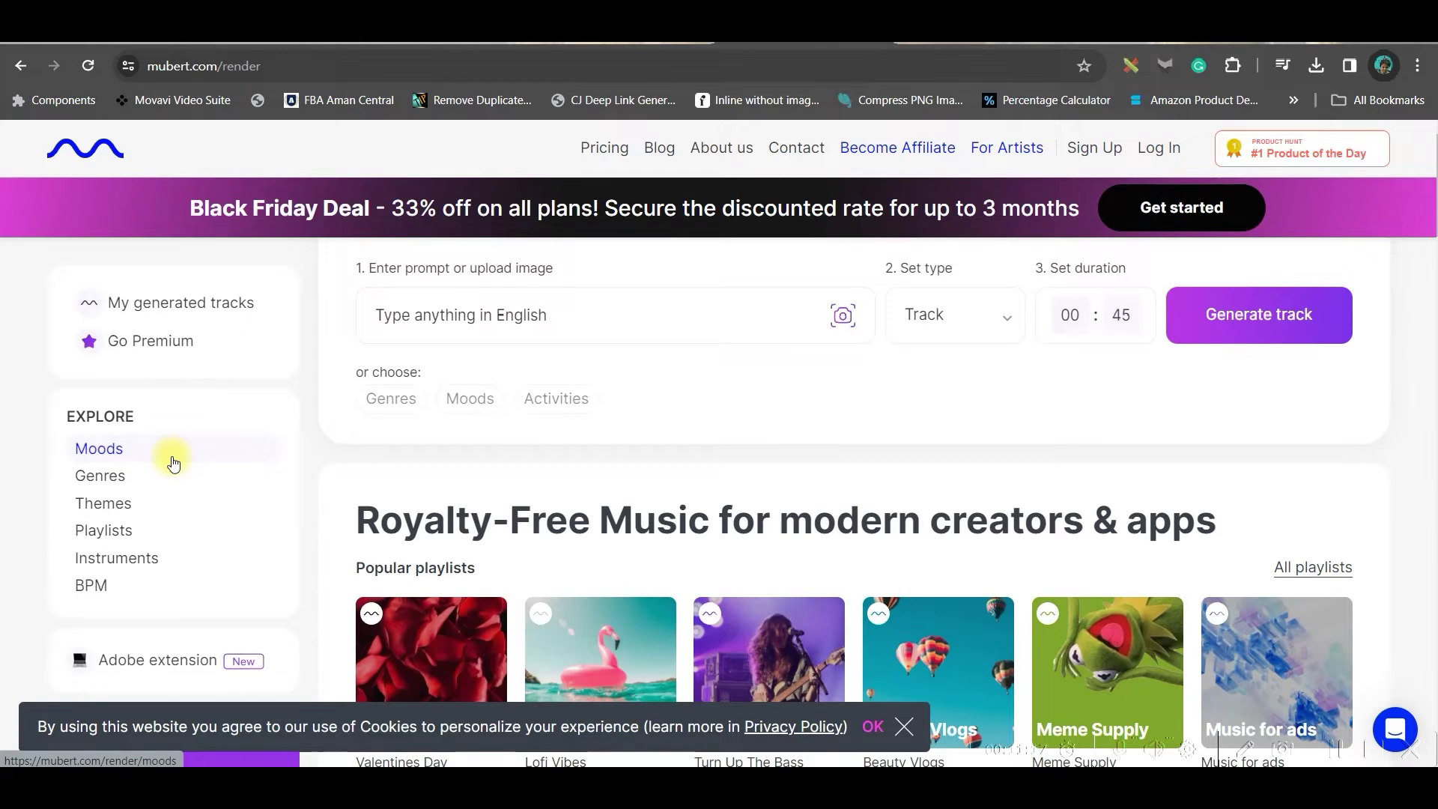
click(633, 145)
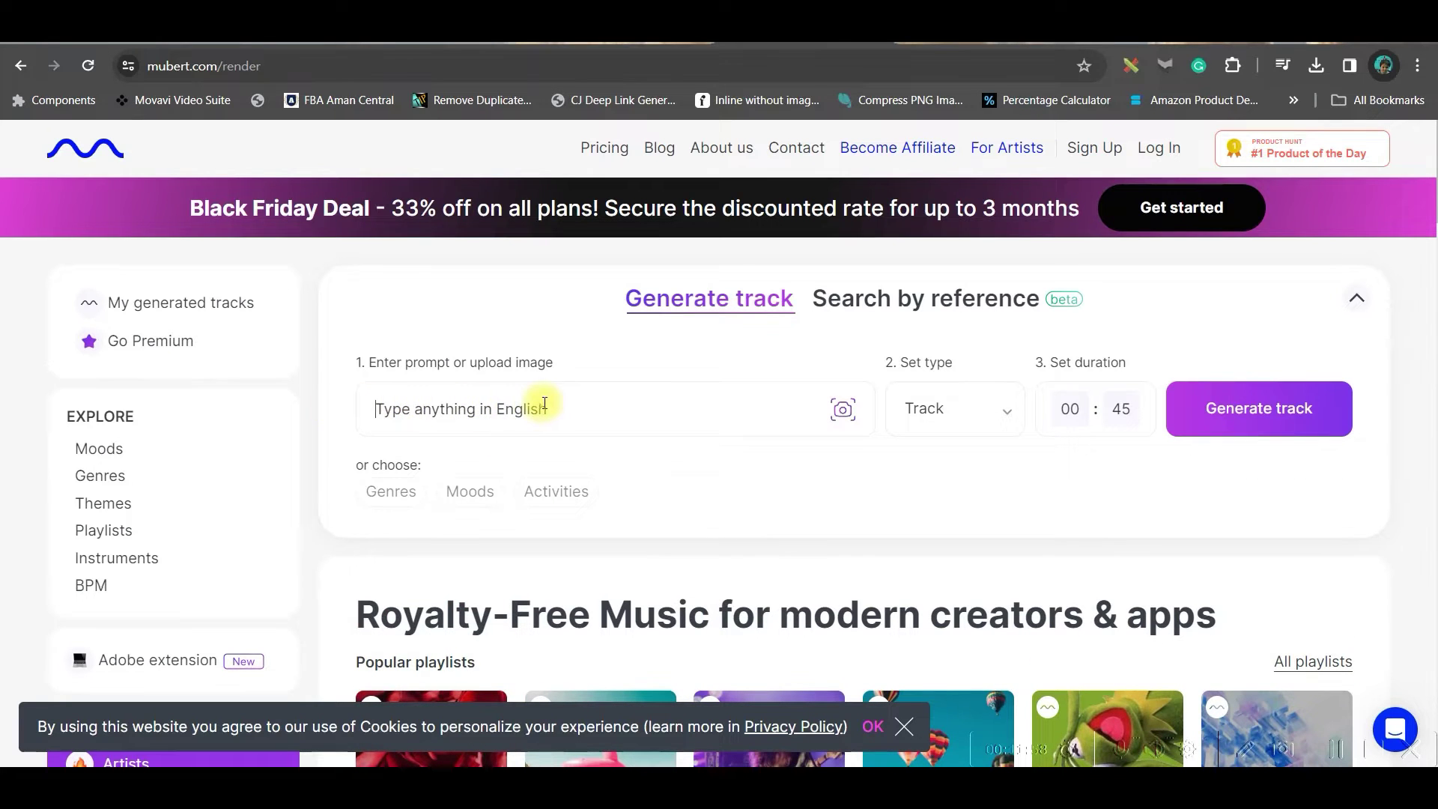
click(417, 385)
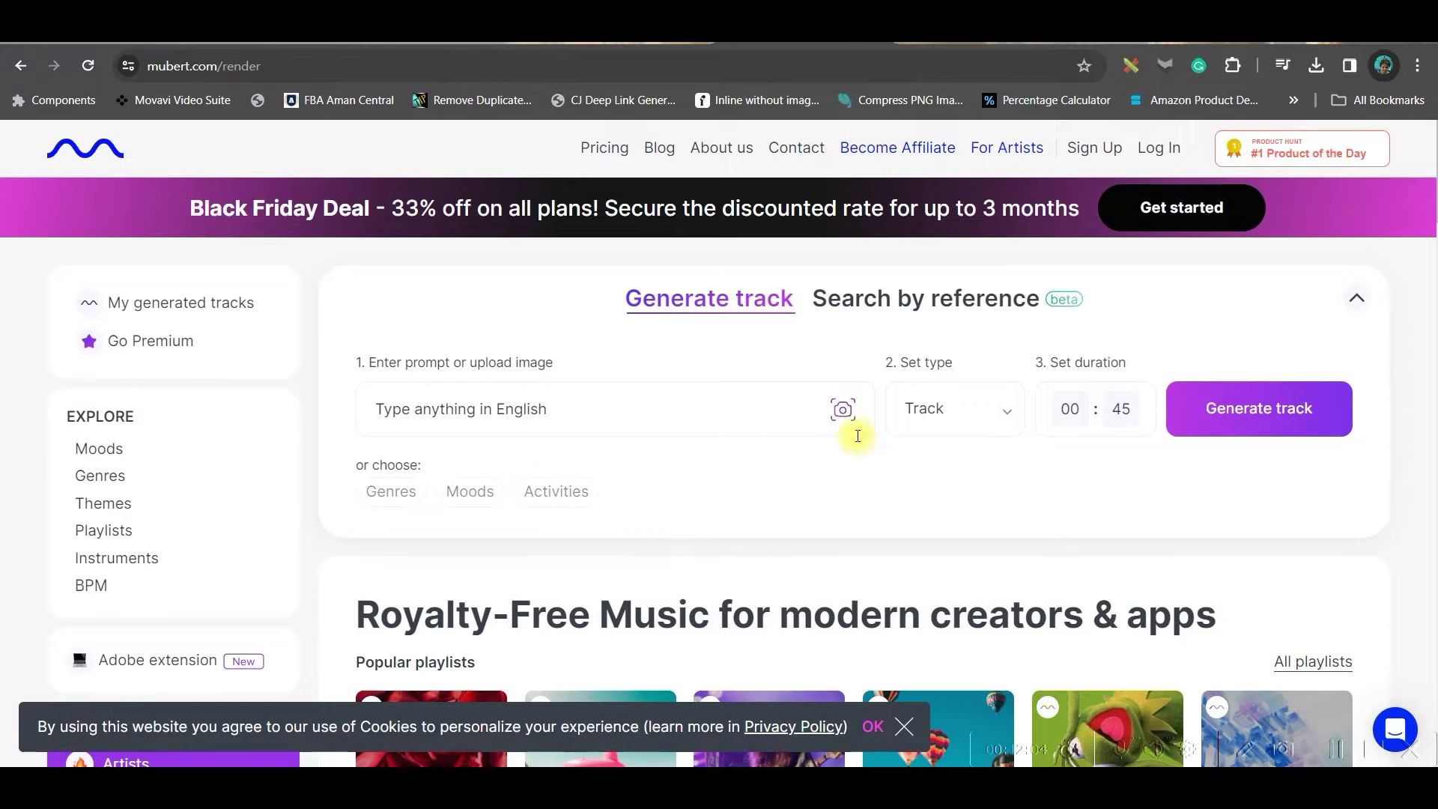
click(843, 411)
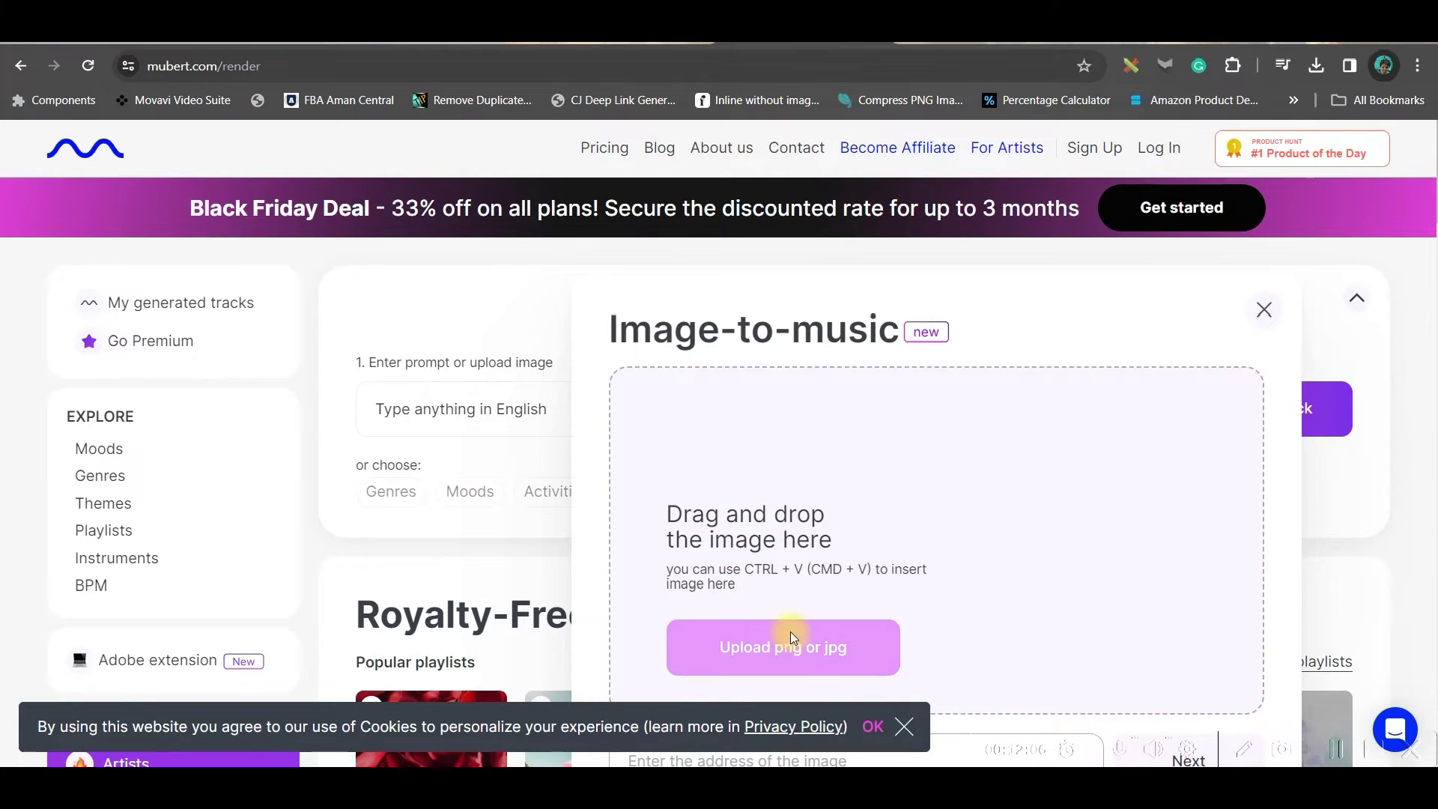
- Upload the study-girl image and tag it Chill genre, Calm mood, Meditation activity
click(786, 644)
click(681, 268)
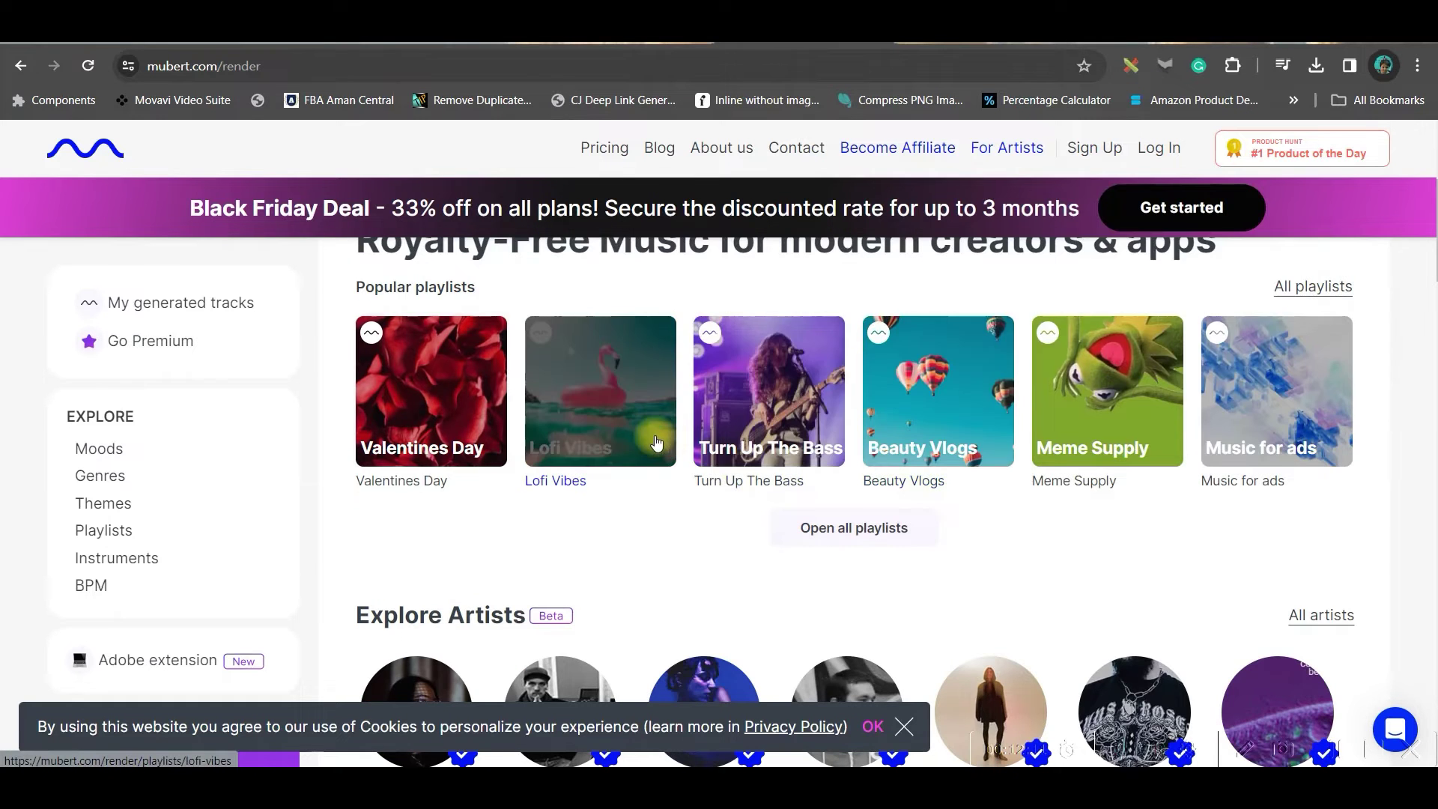
scroll(656, 443, up, 5)
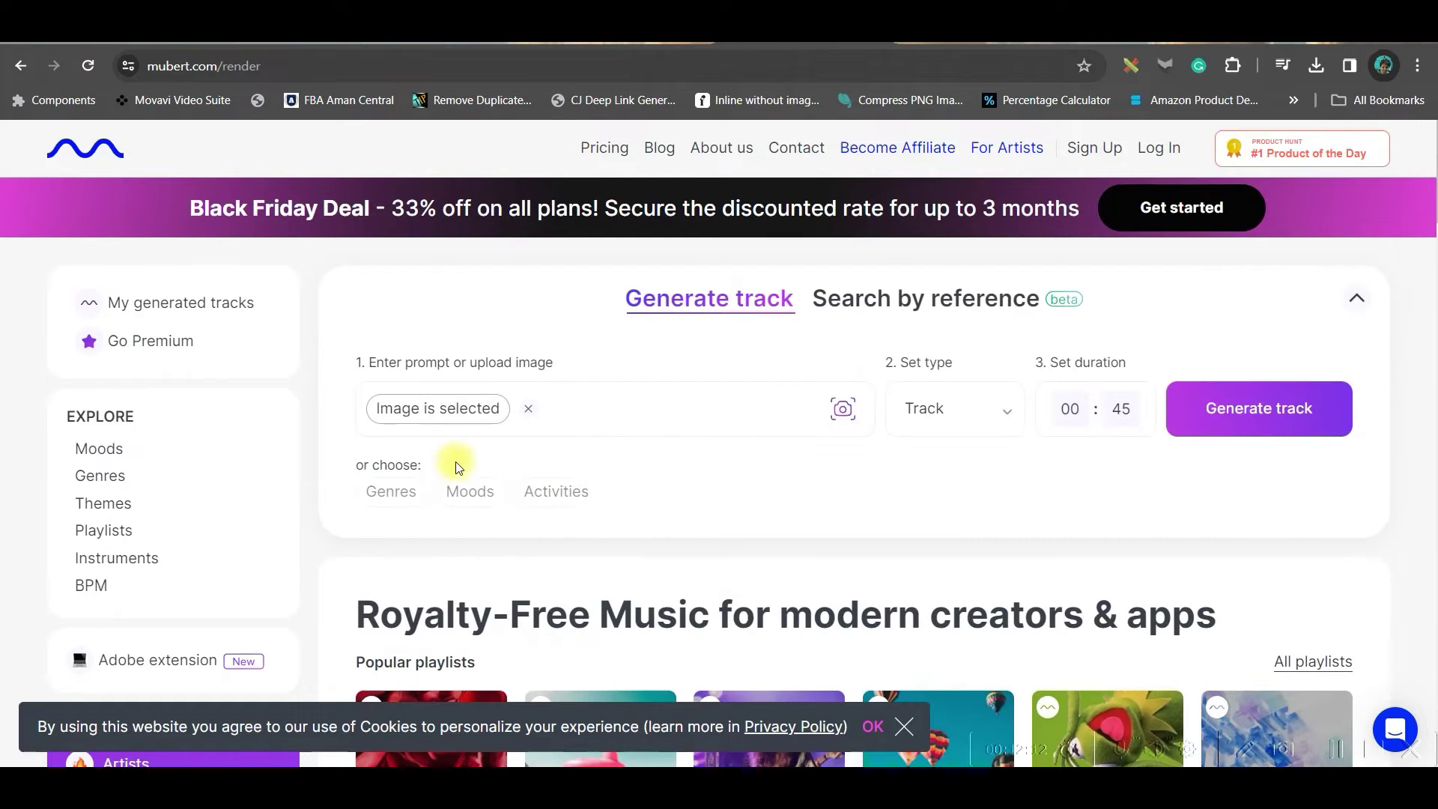
click(407, 497)
scroll(482, 577, down, 5)
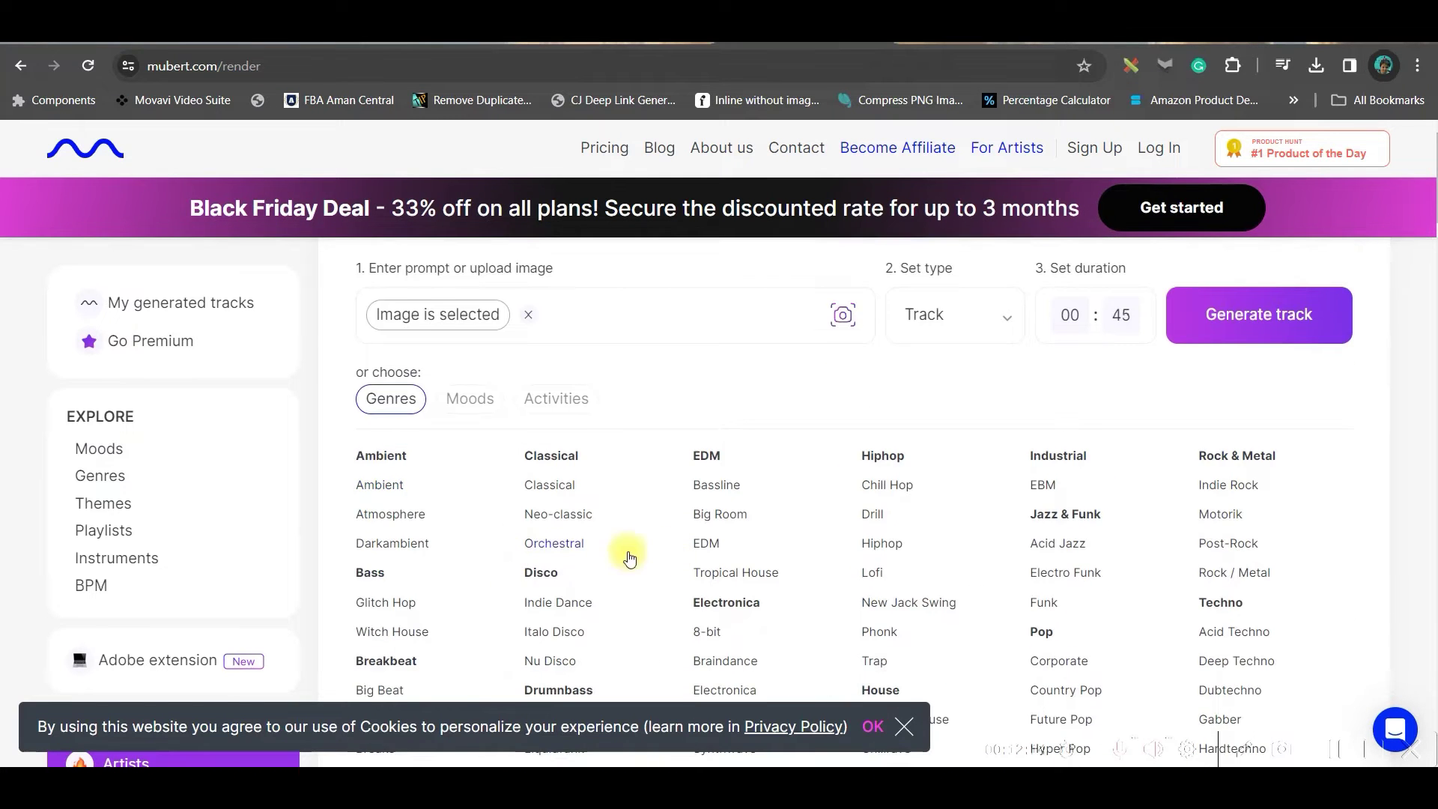
click(382, 527)
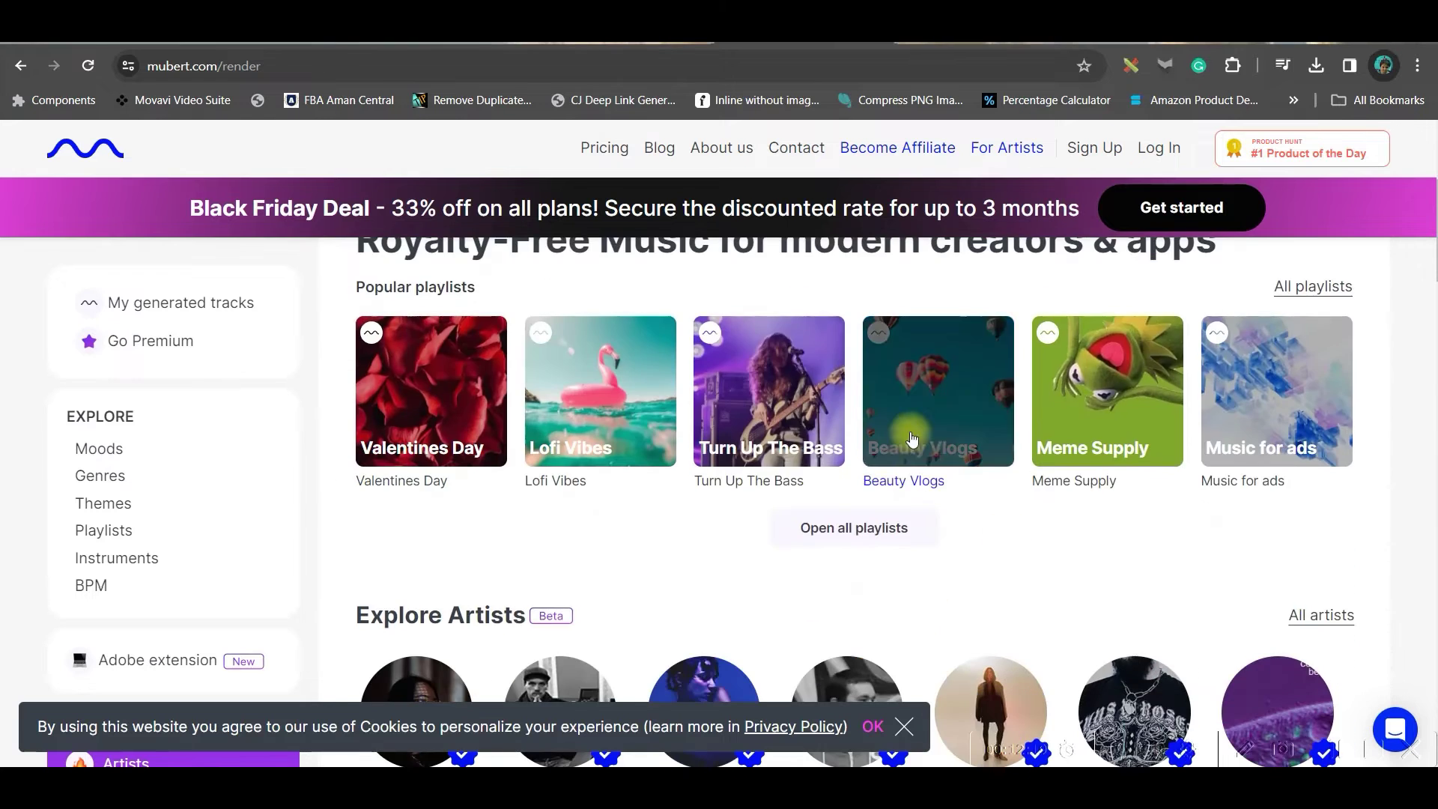
click(468, 491)
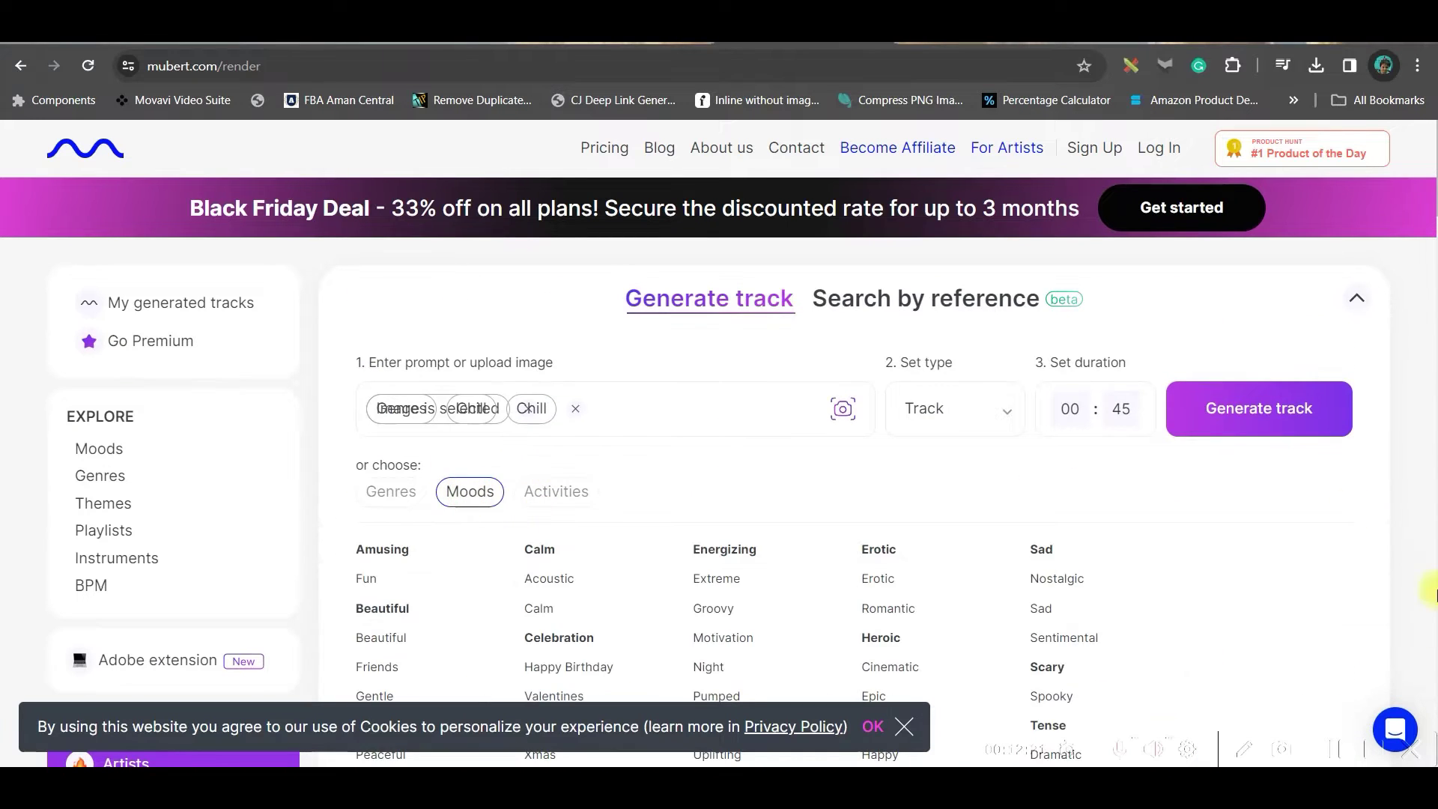
click(560, 614)
click(554, 491)
scroll(642, 593, down, 1)
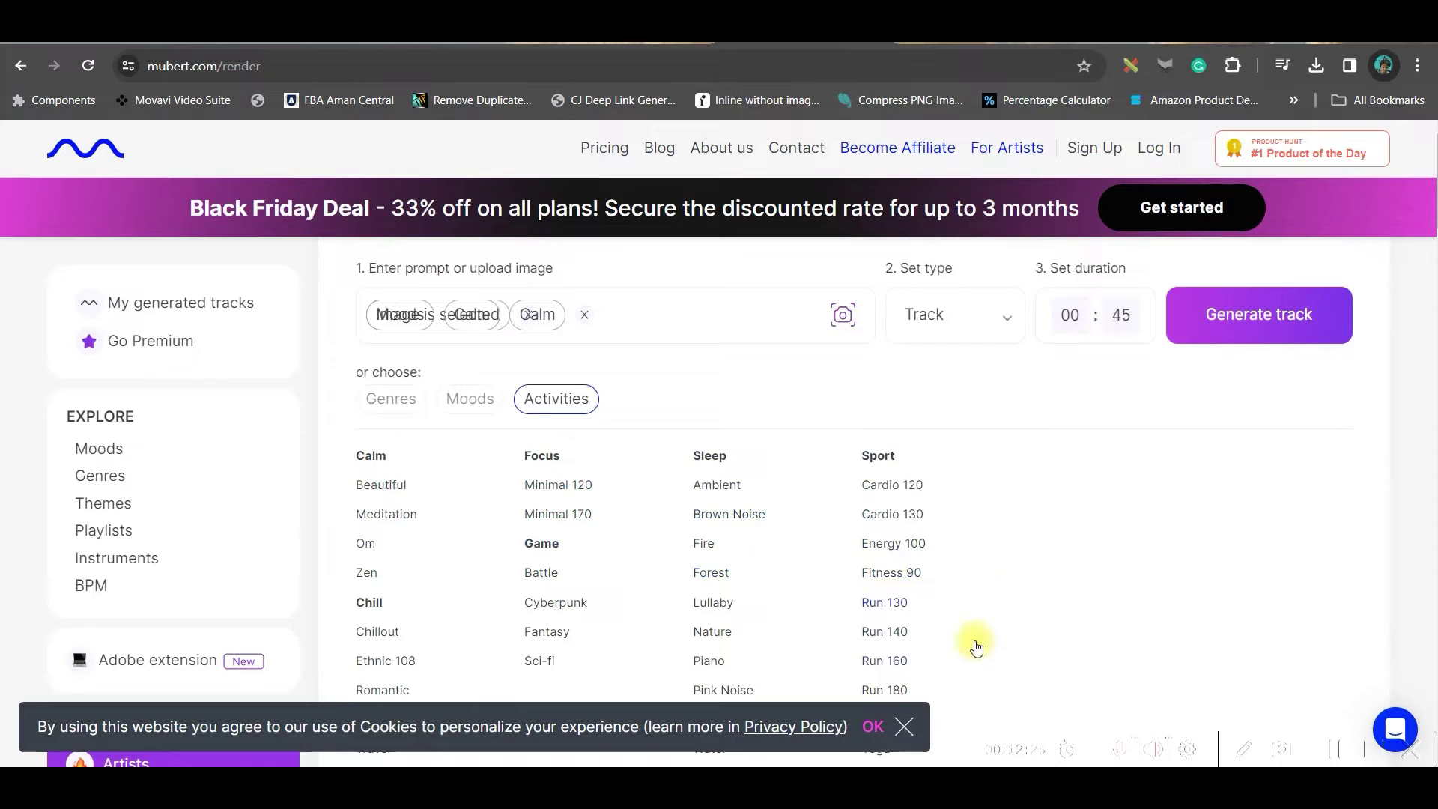
click(385, 516)
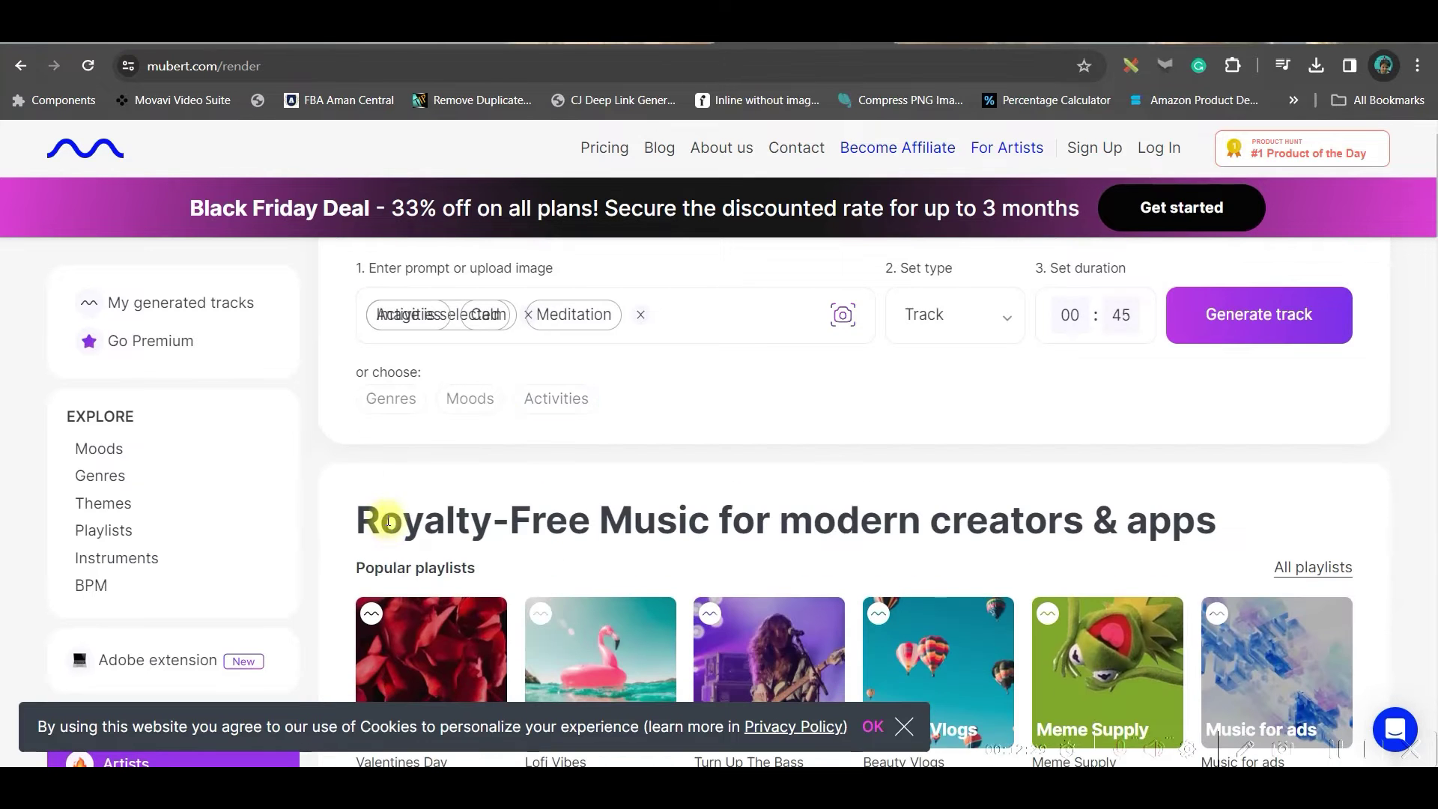
- Keep the type as Track and generate the 00:45 track
click(985, 310)
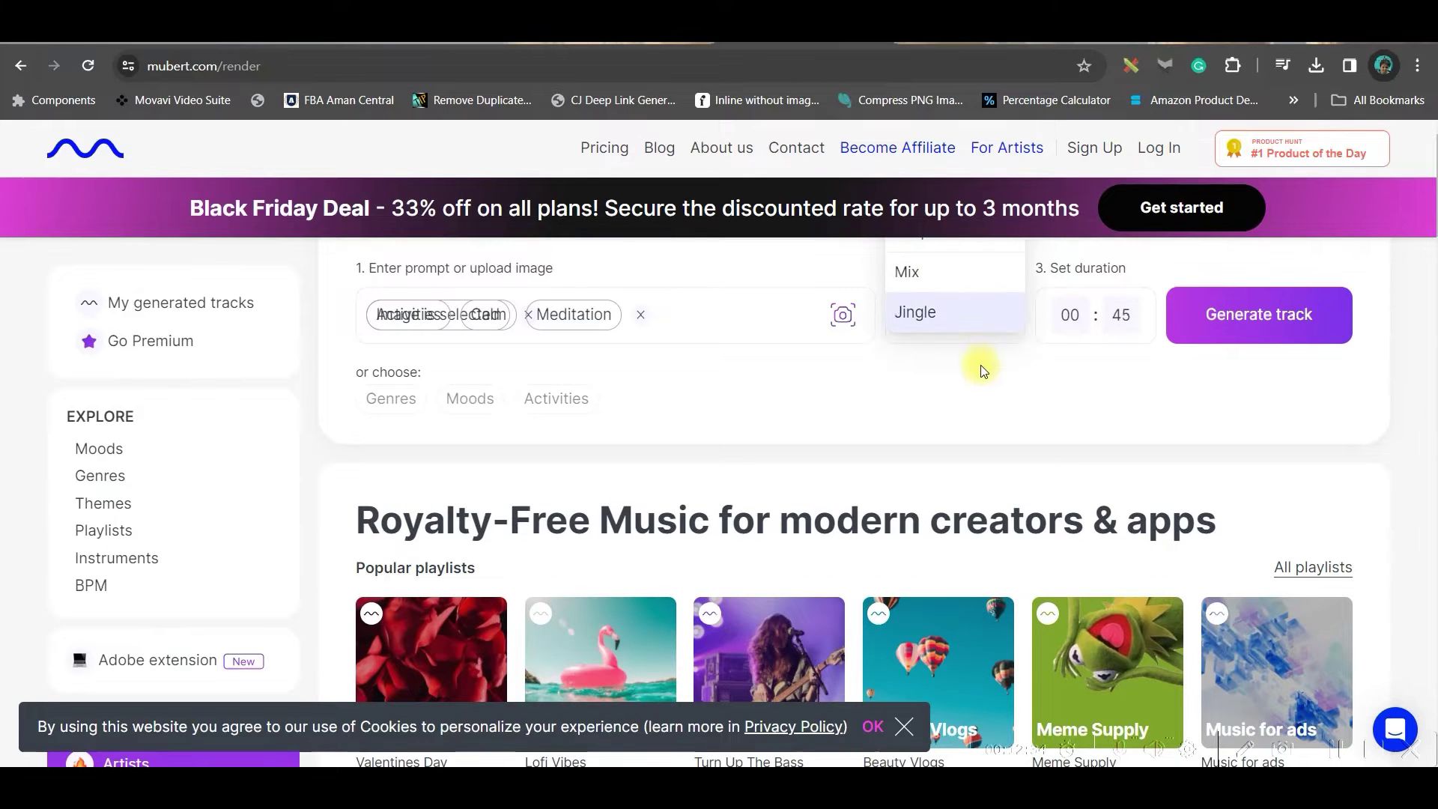
scroll(988, 371, up, 1)
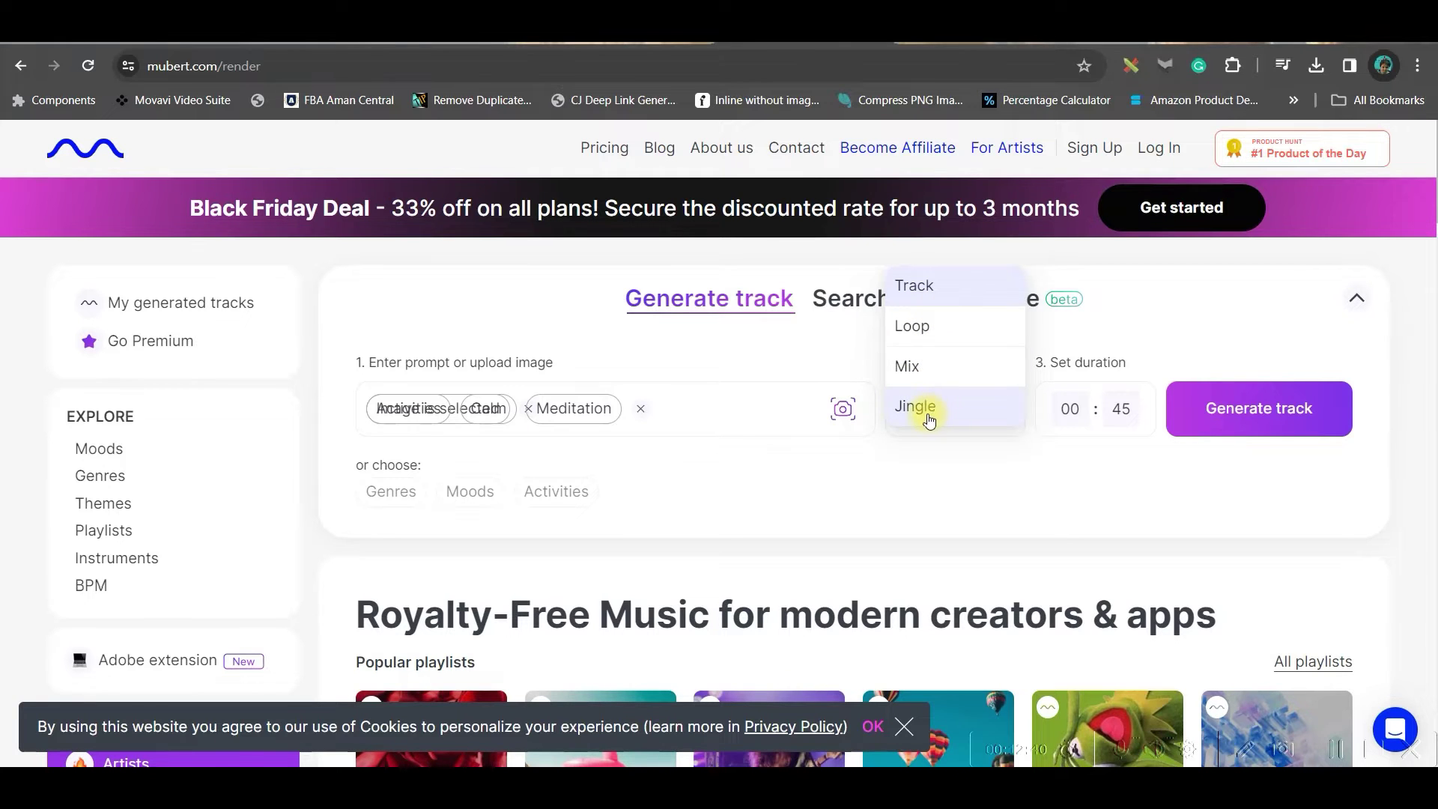
click(931, 287)
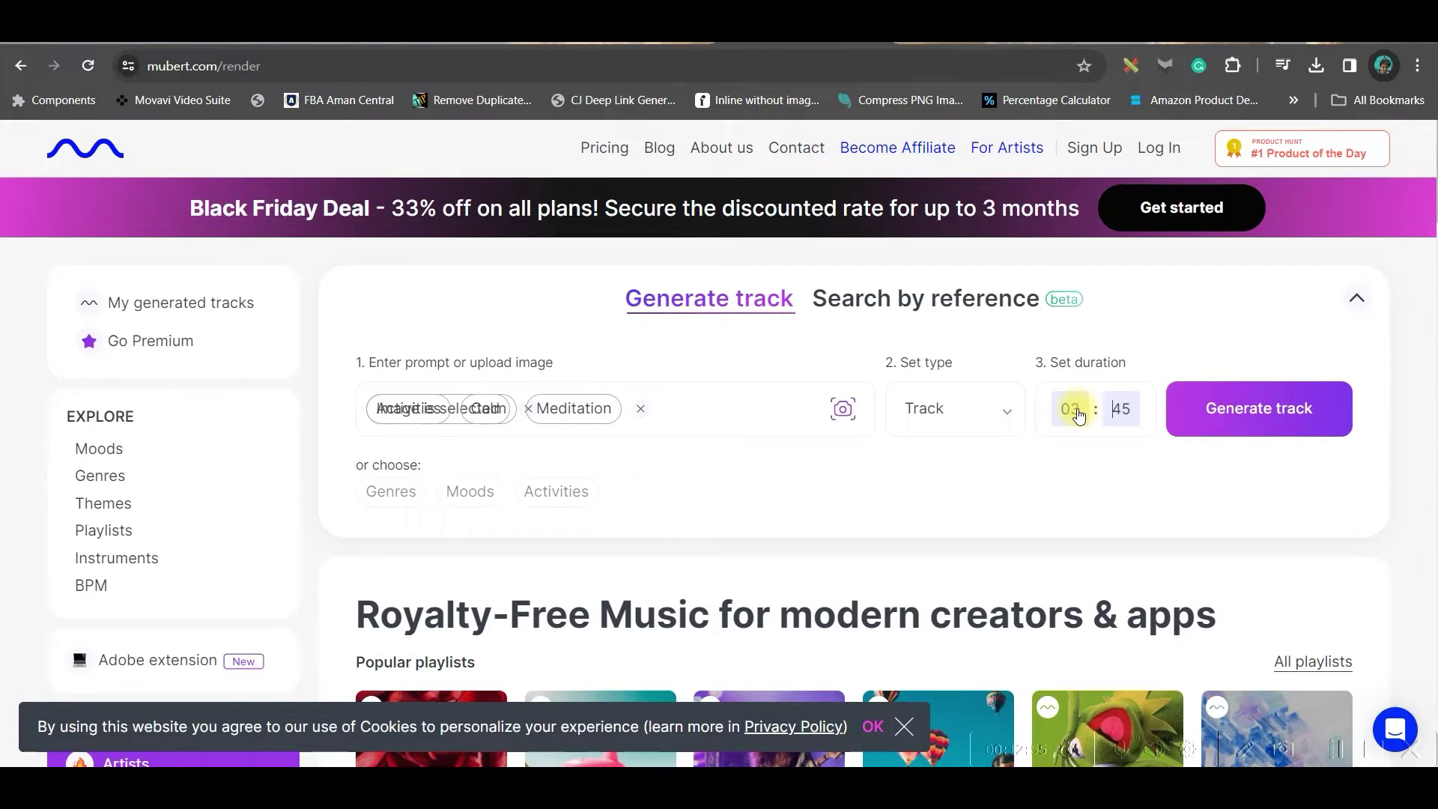
click(1206, 405)
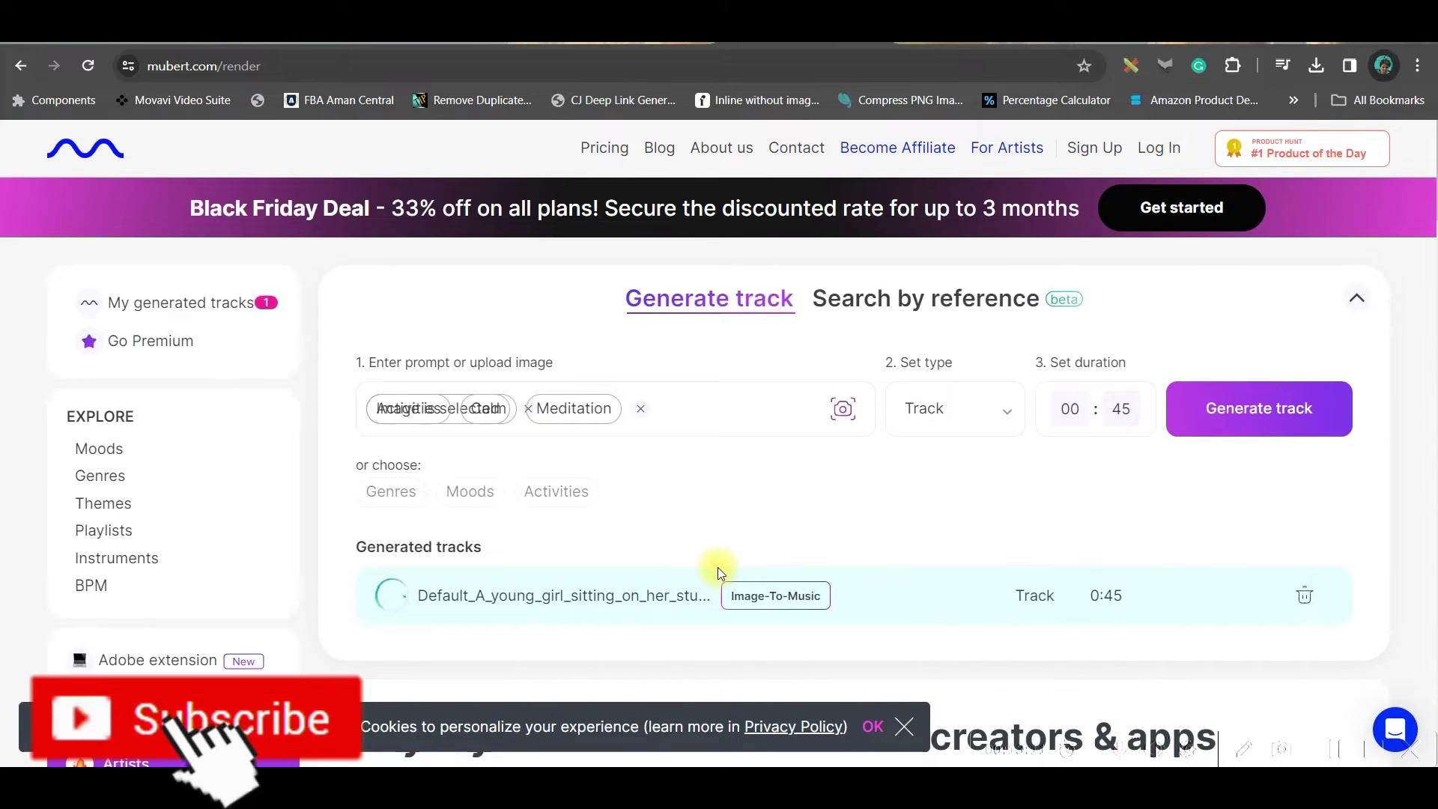
- Create two Lo-Fi (Ambient) compositions in AIVA with Auto key and under 0'30 duration
click(974, 47)
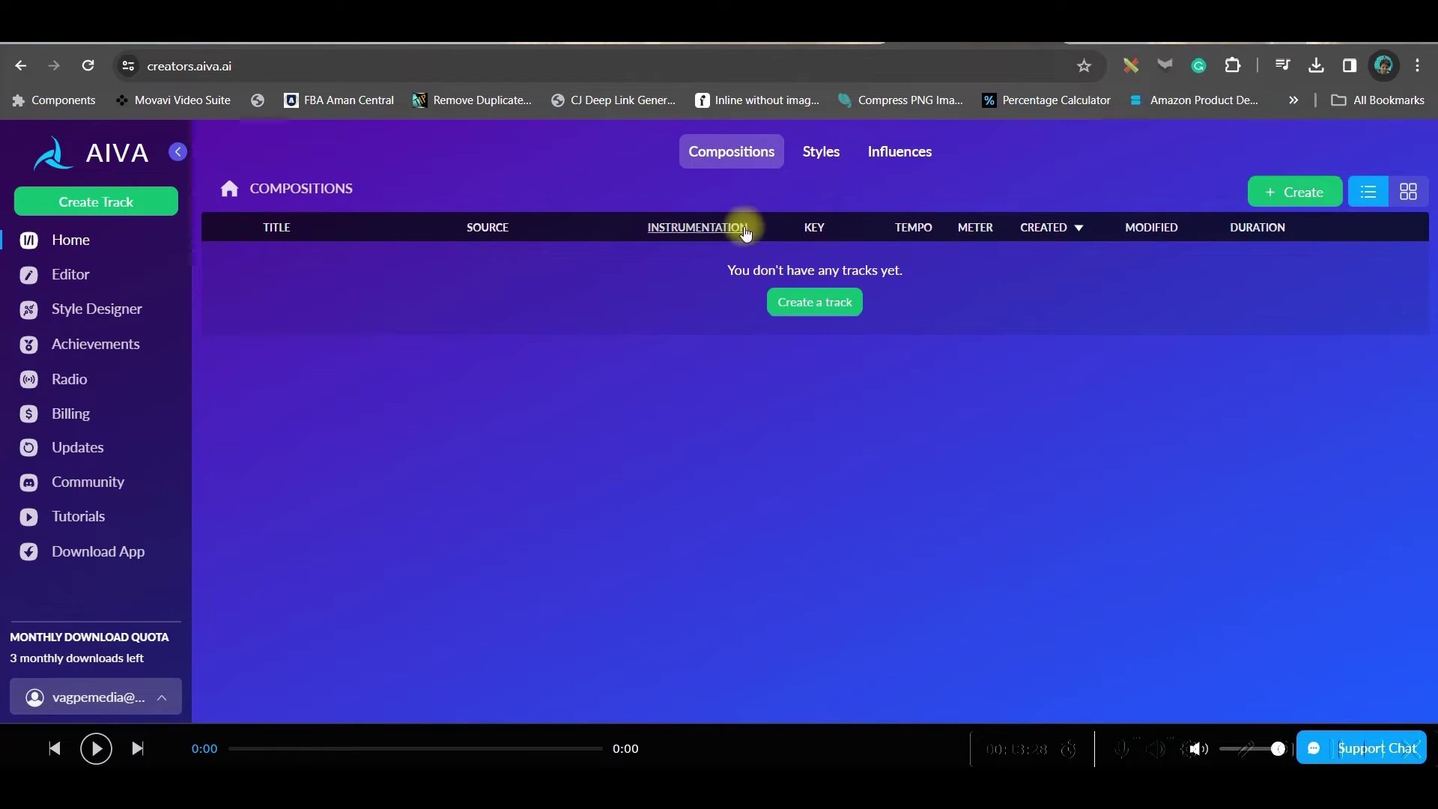
click(801, 305)
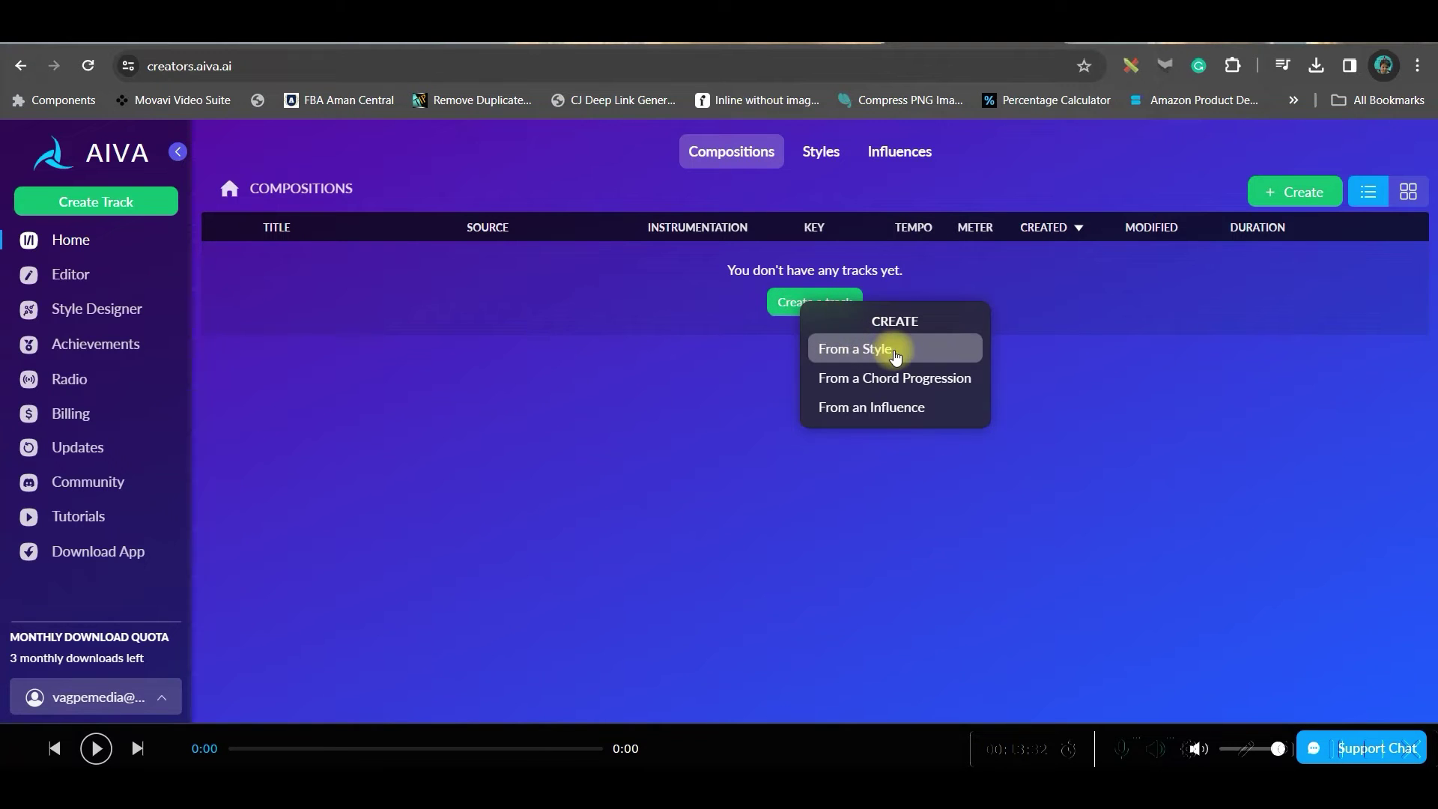
click(865, 352)
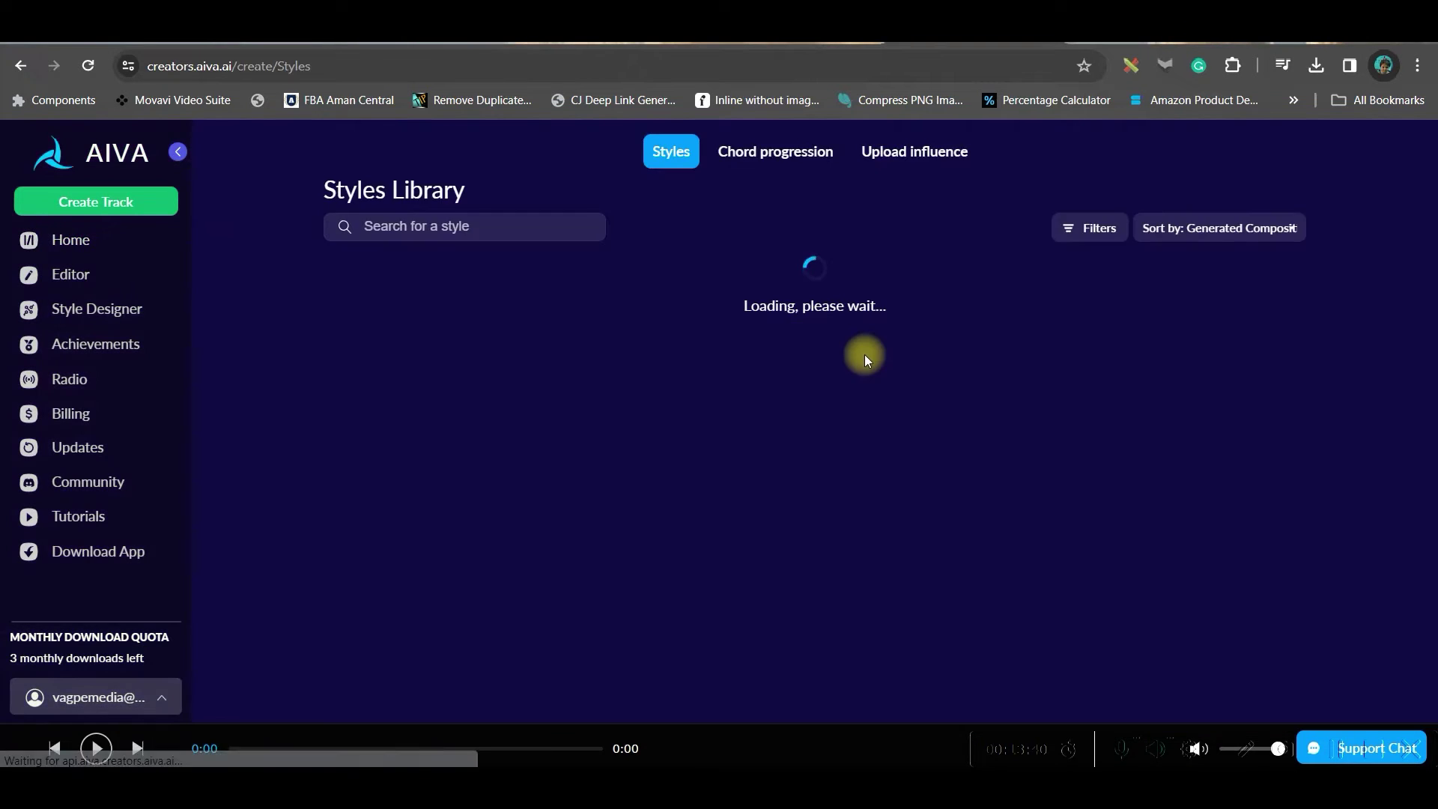
mouse_move(744, 372)
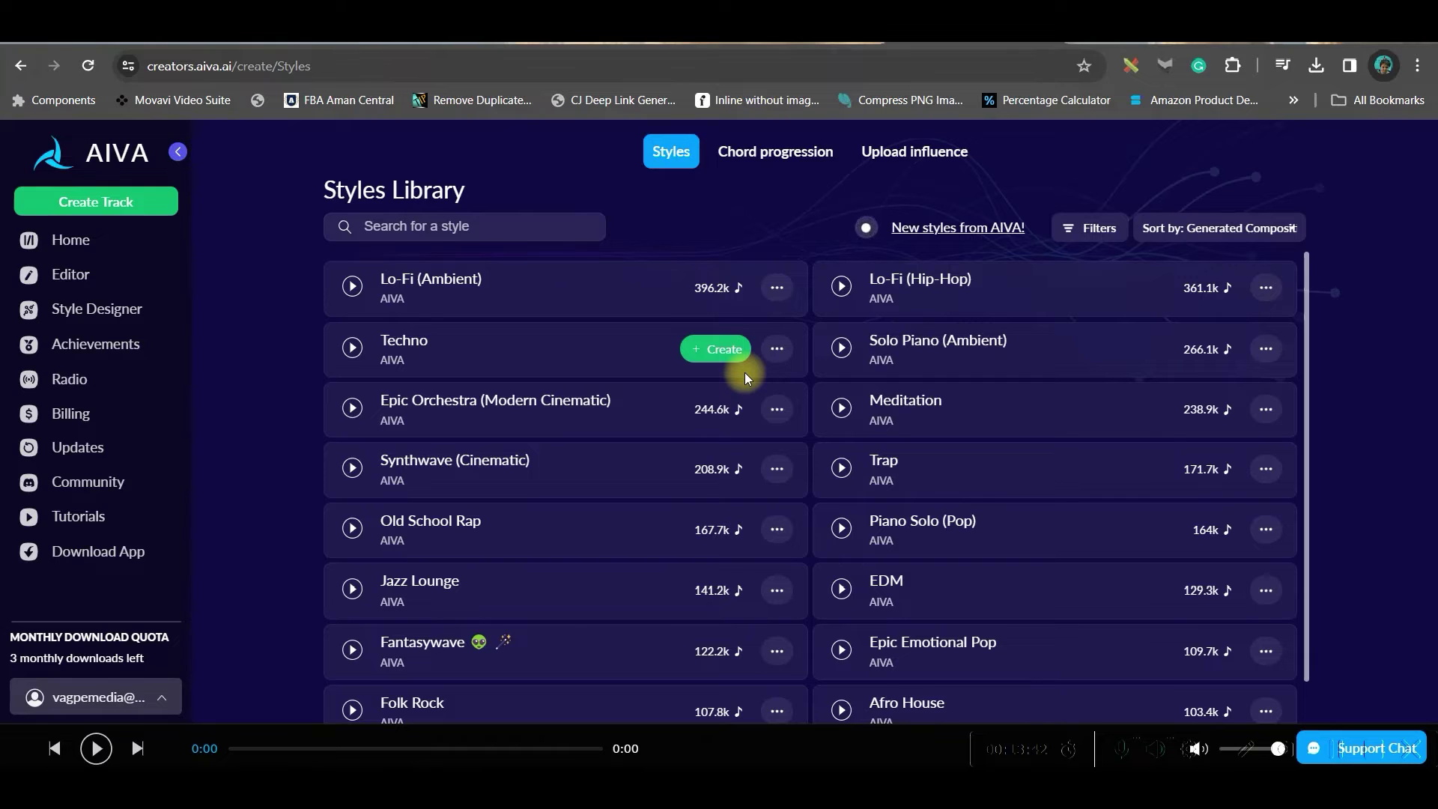
mouse_move(379, 287)
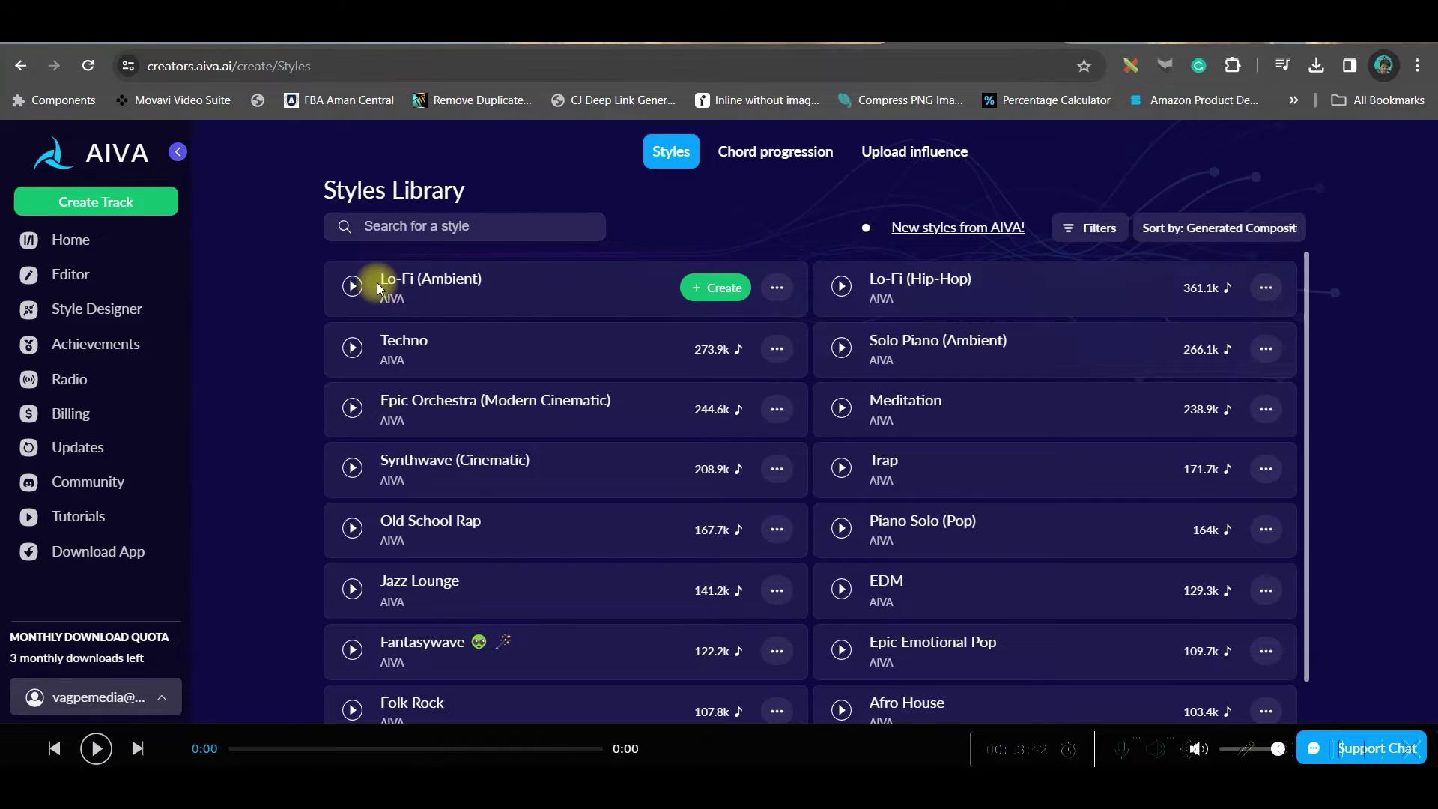
click(716, 287)
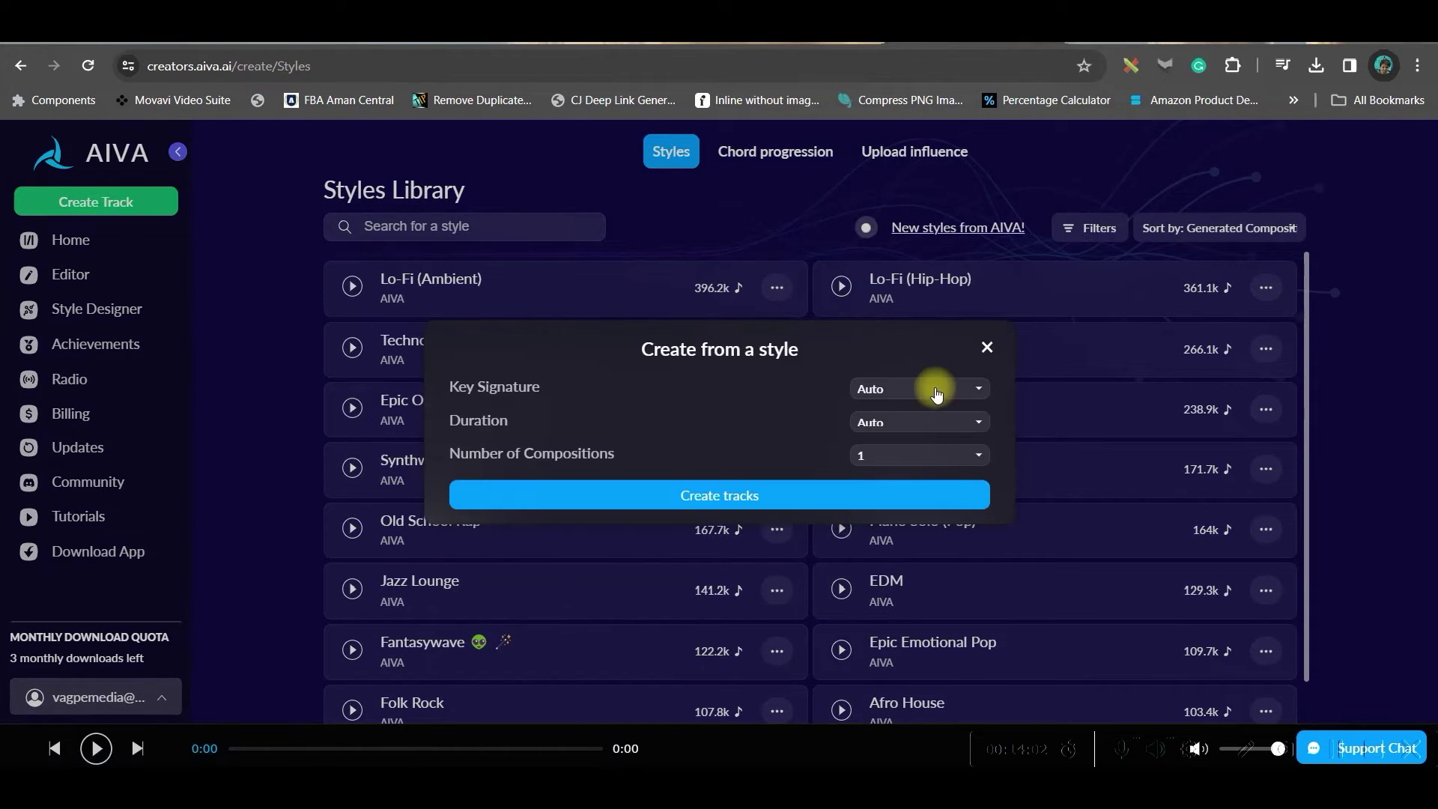
click(933, 390)
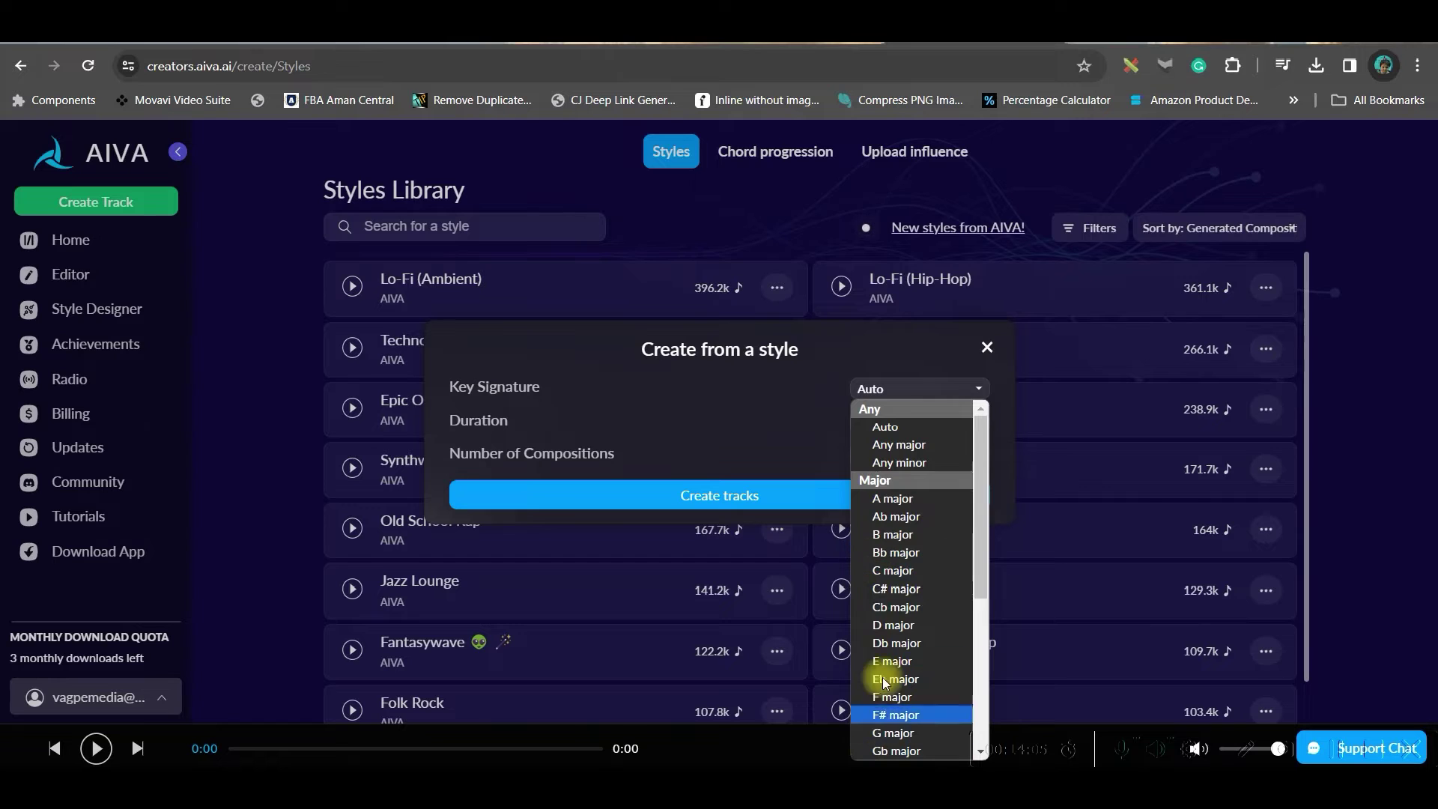
click(891, 426)
click(920, 422)
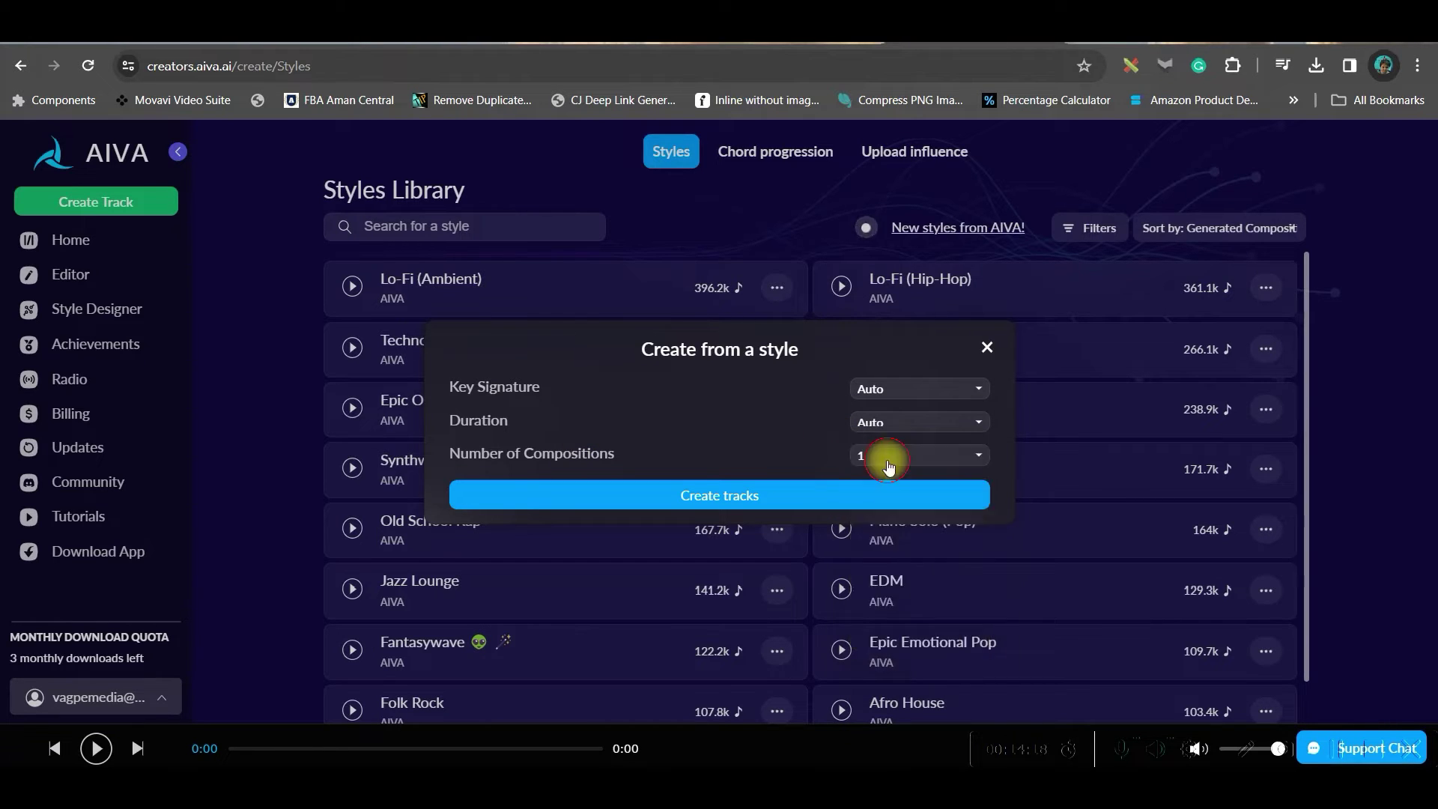
click(891, 458)
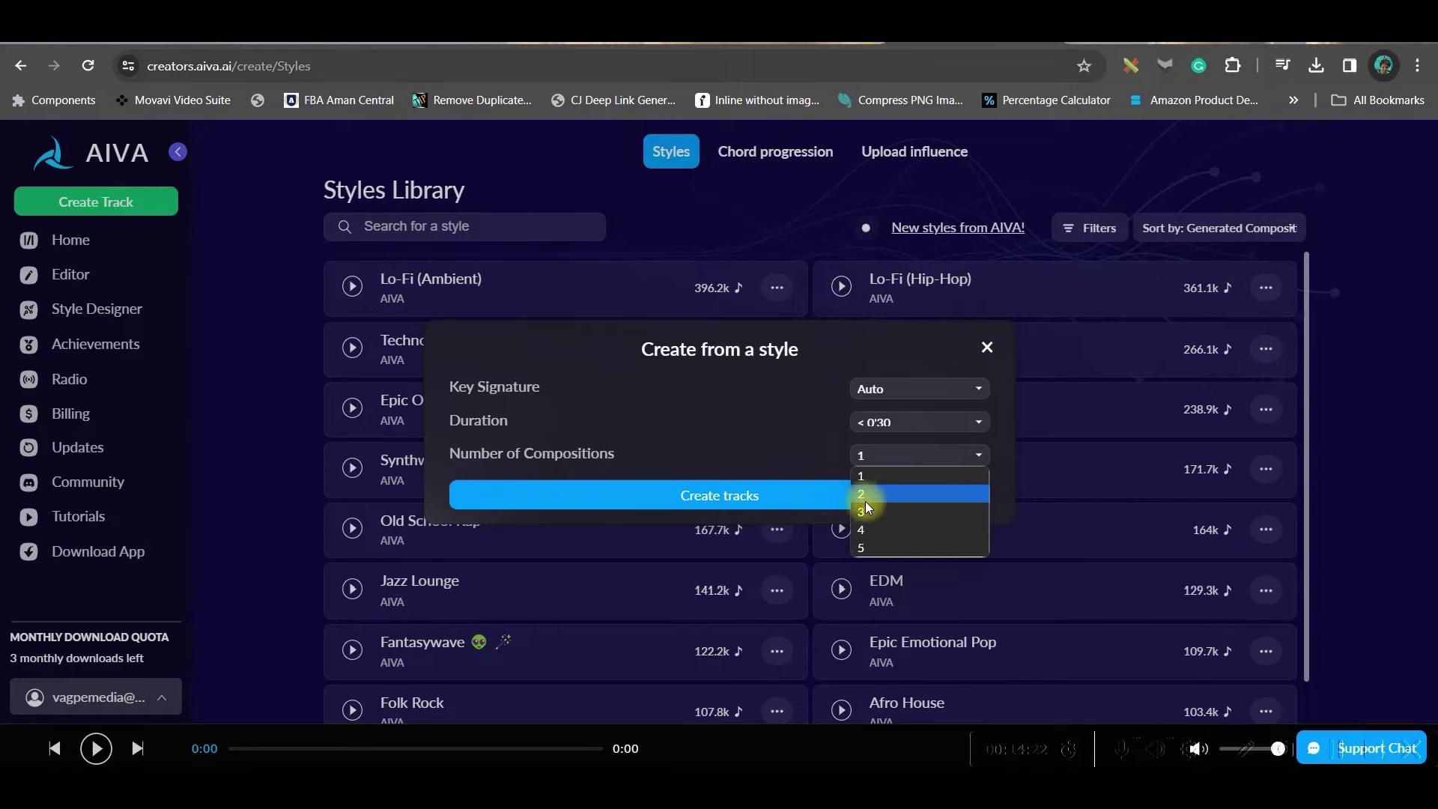
click(867, 496)
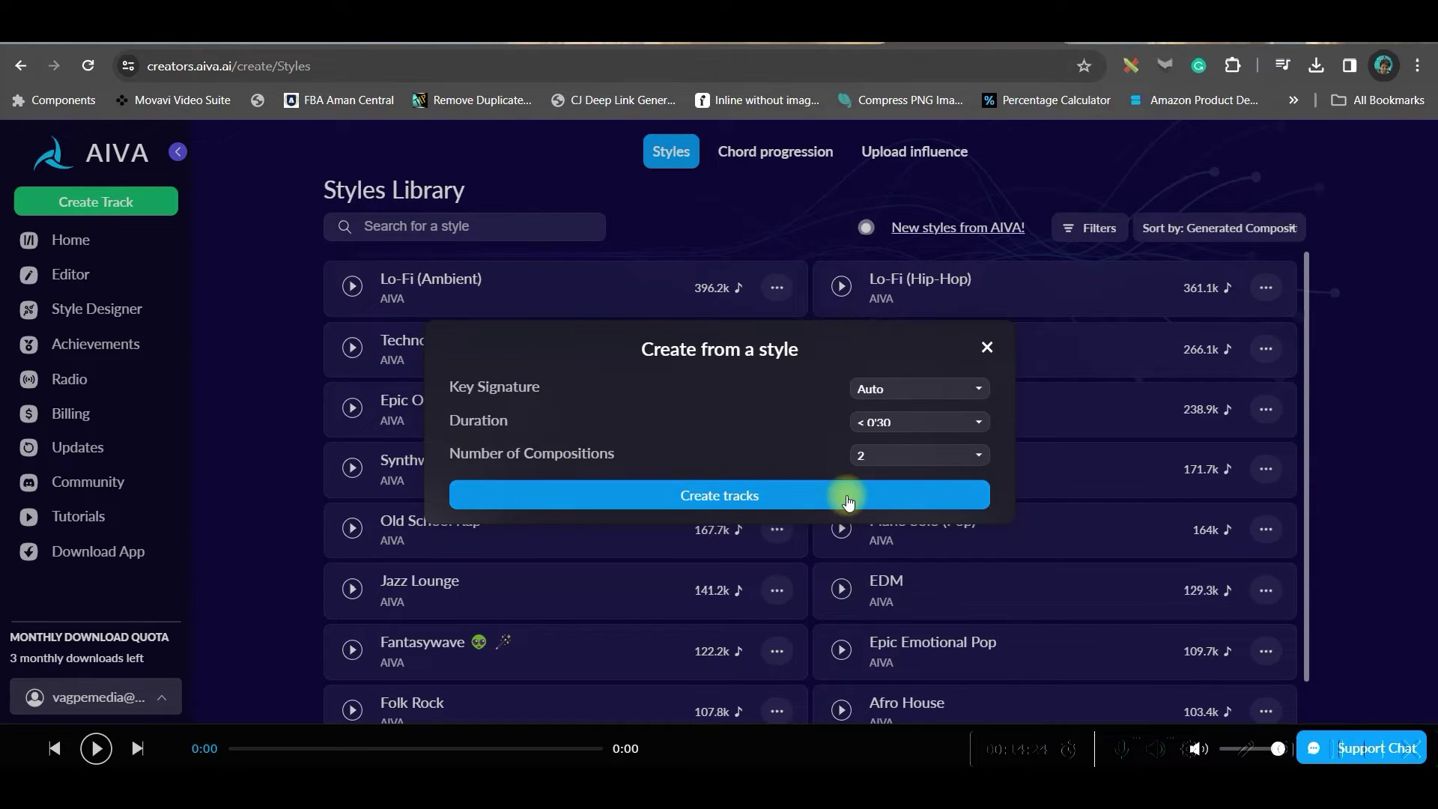
click(857, 497)
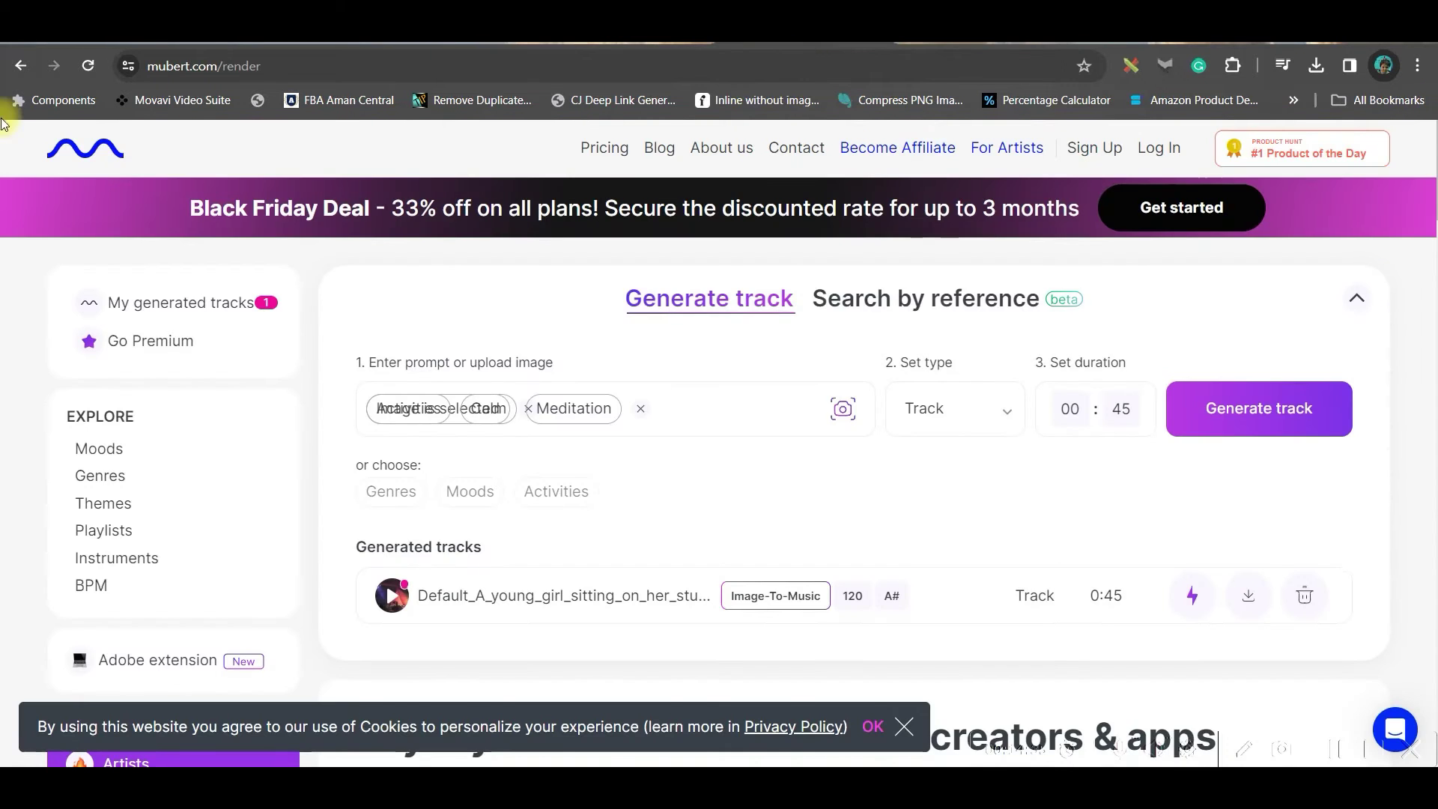
- Play the generated Mubert track and sign up for a free account with Google
scroll(2, 124, down, 2)
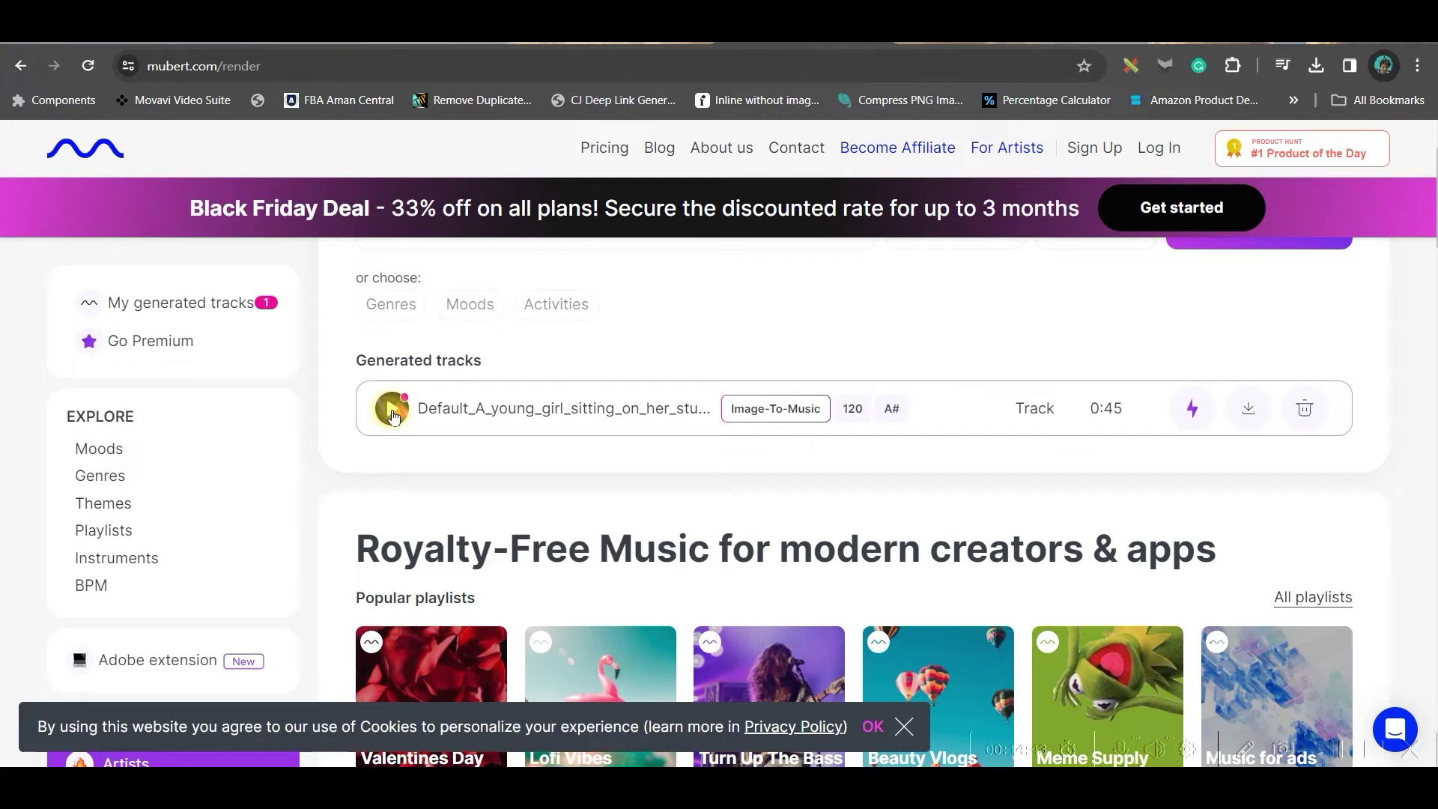
click(392, 411)
click(1243, 408)
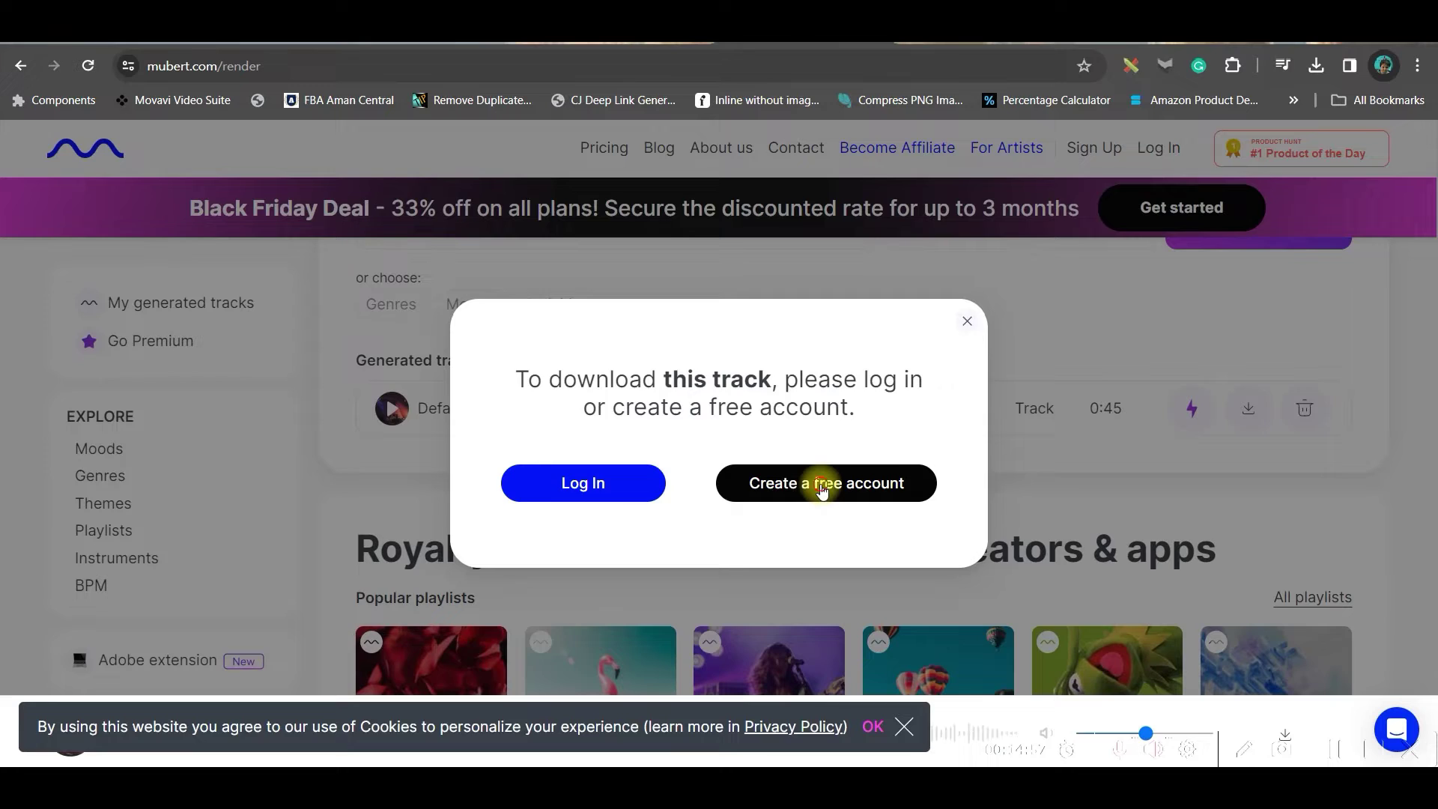
click(822, 486)
click(753, 397)
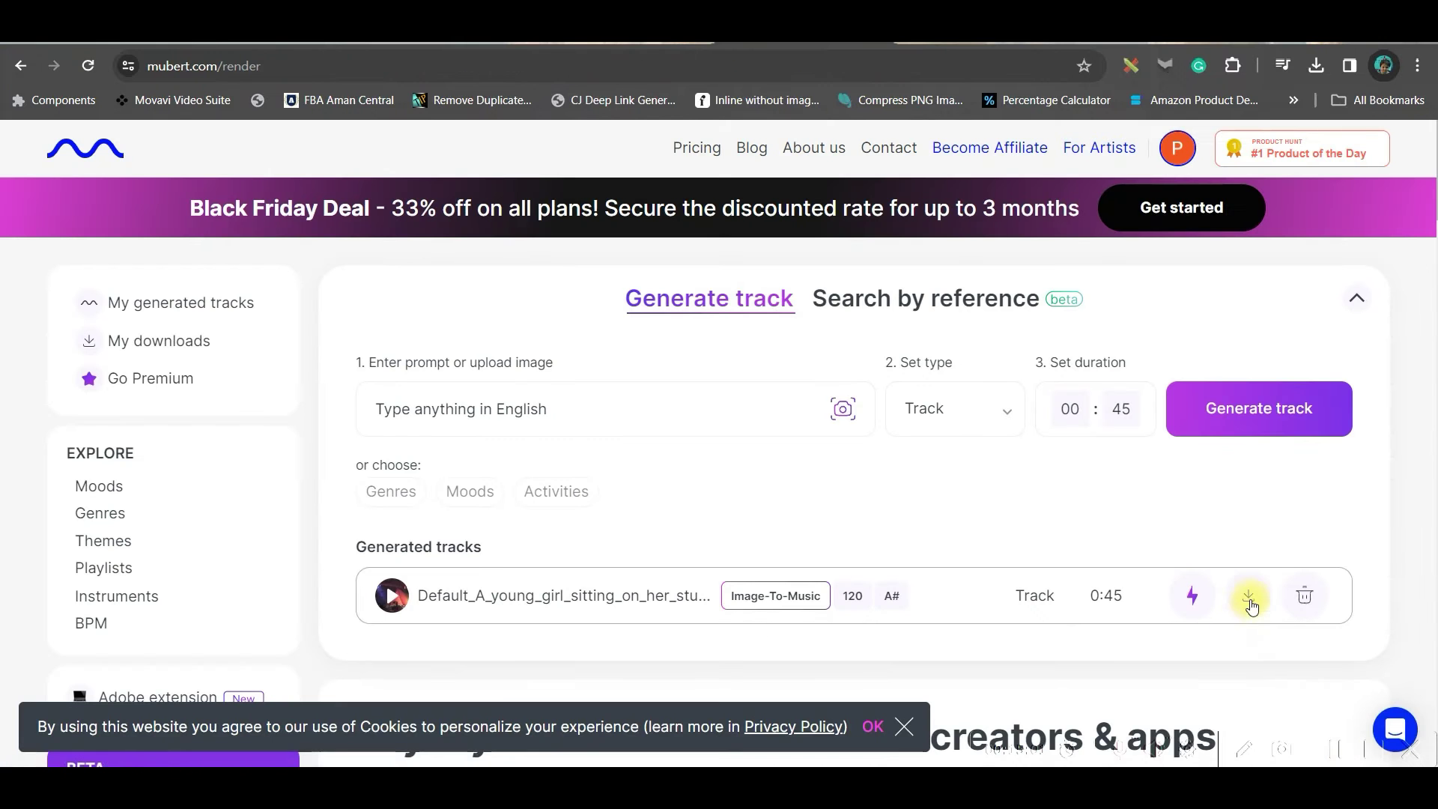
- Download the track from My Downloads after submitting the YouTube channel link and accepting the licence
click(1249, 599)
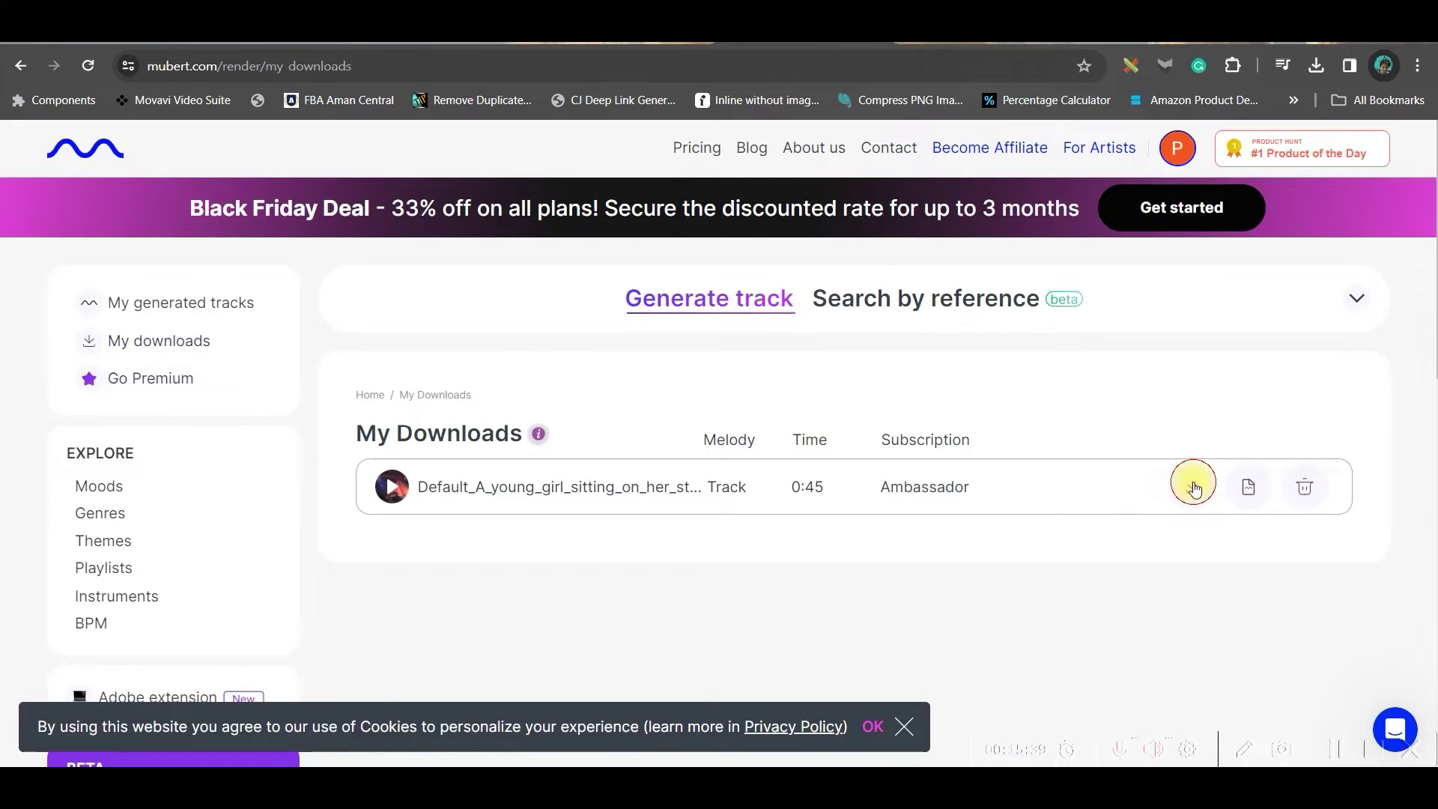
click(1194, 488)
click(758, 435)
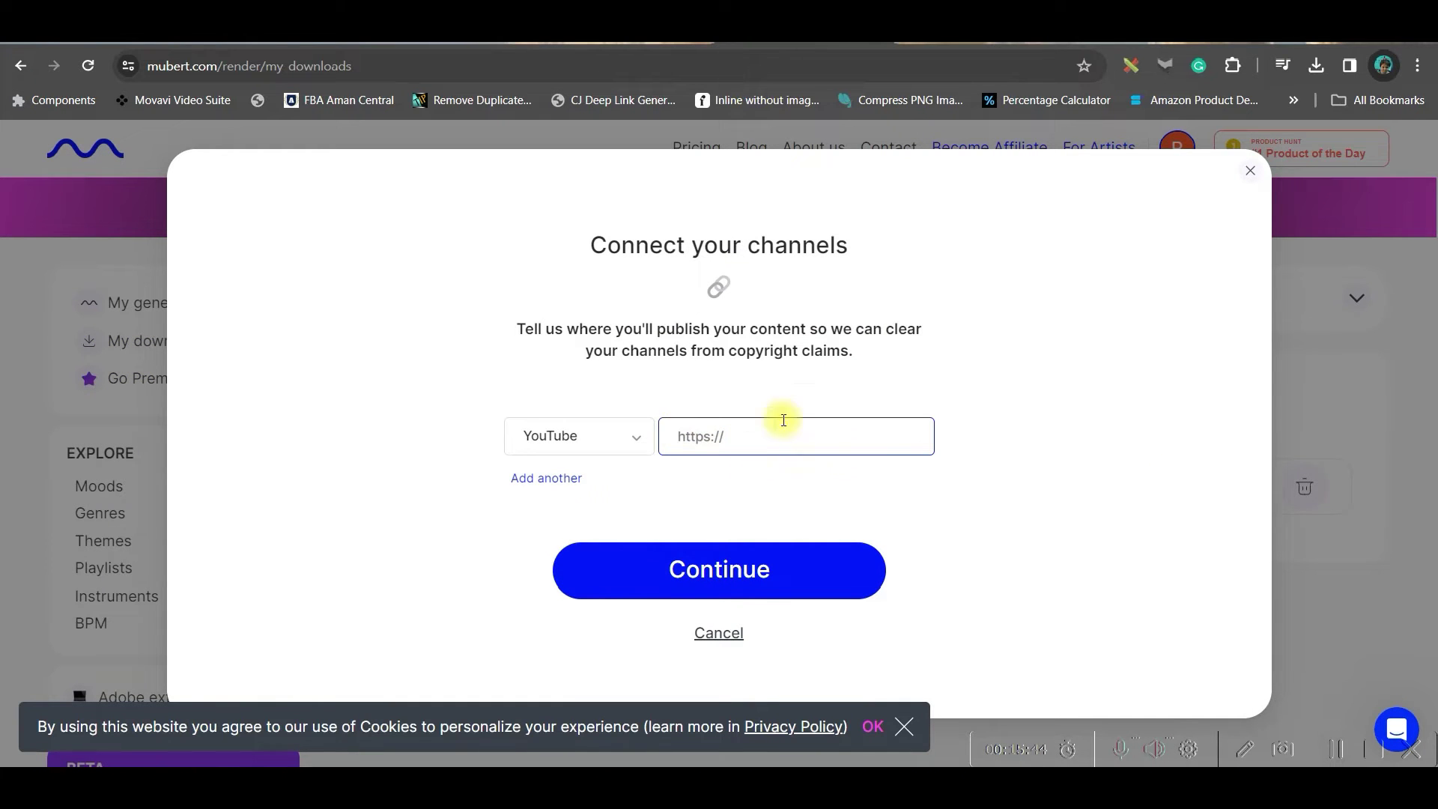
click(747, 436)
key(ctrl+v)
click(784, 558)
click(747, 562)
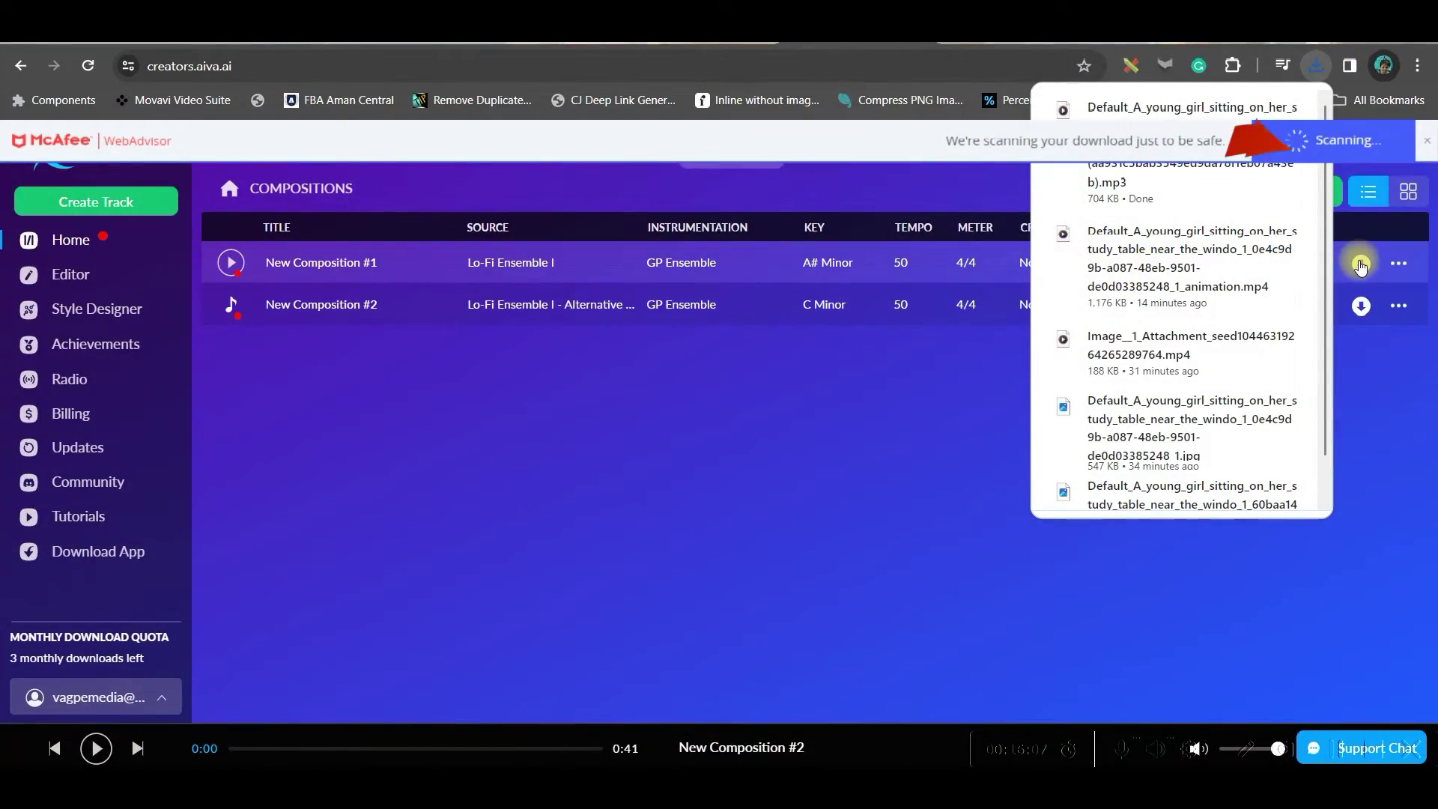
- Download the AIVA composition as a zip containing MP3 + MIDI
click(1361, 264)
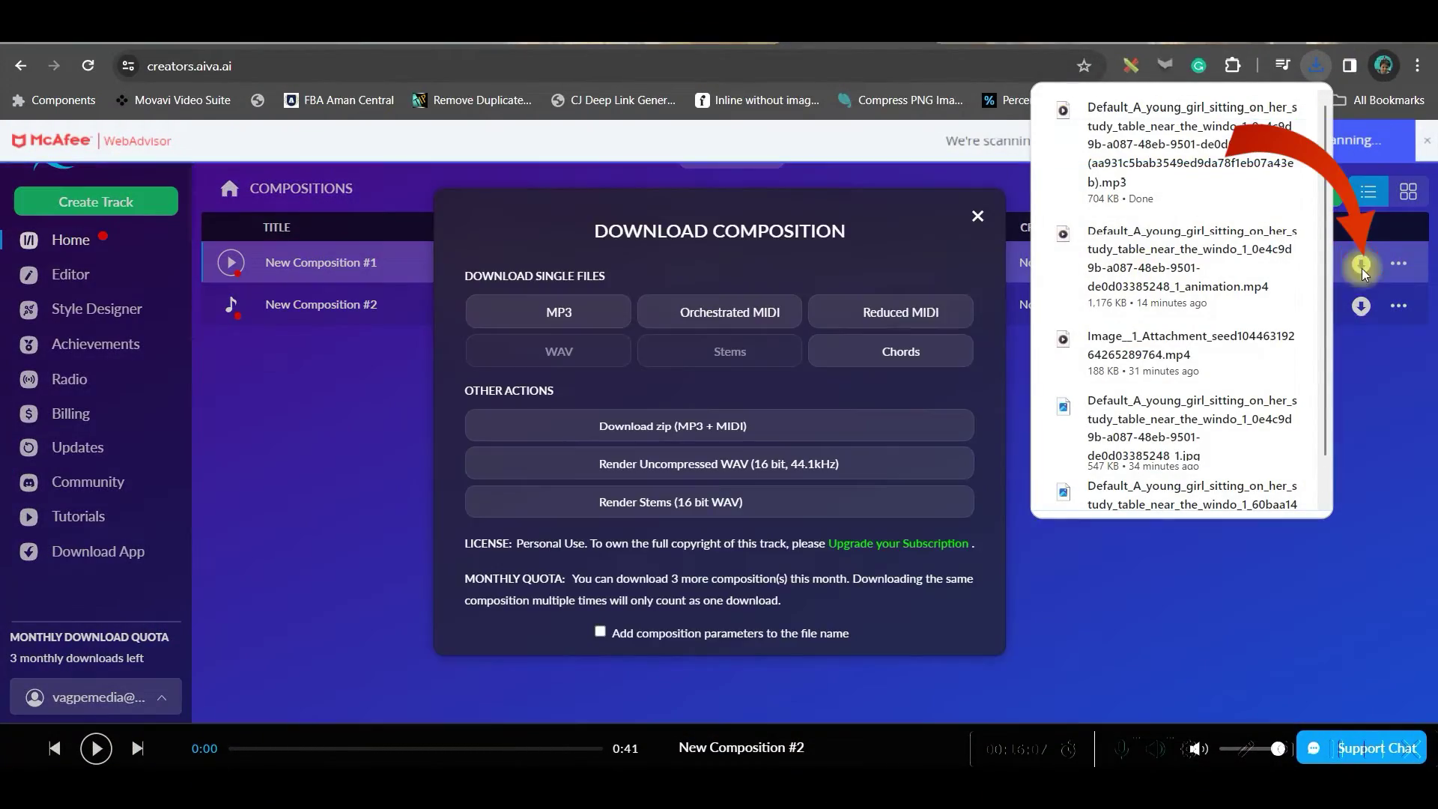
click(674, 424)
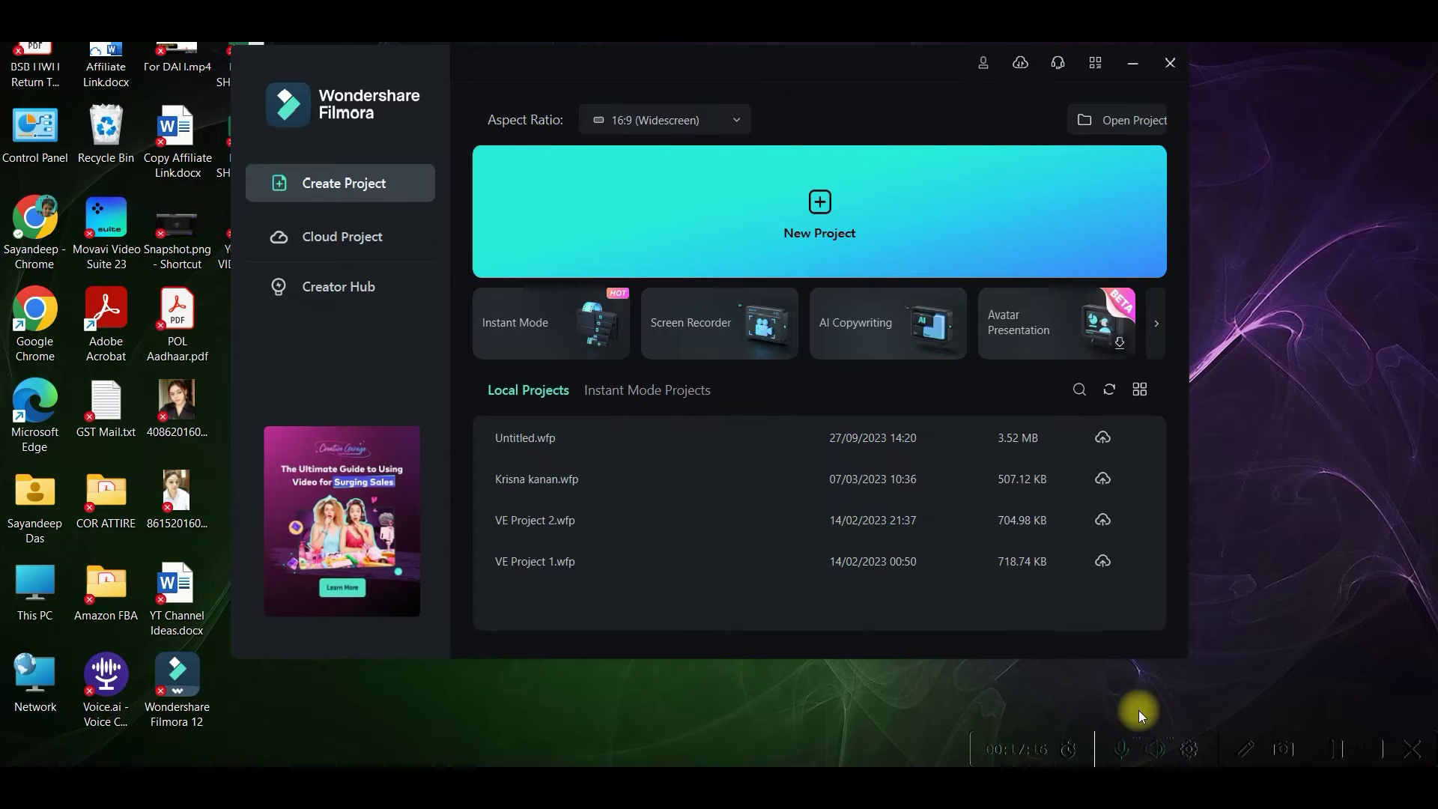
- Start a new blank project with a 16:9 widescreen aspect ratio
click(684, 119)
click(673, 155)
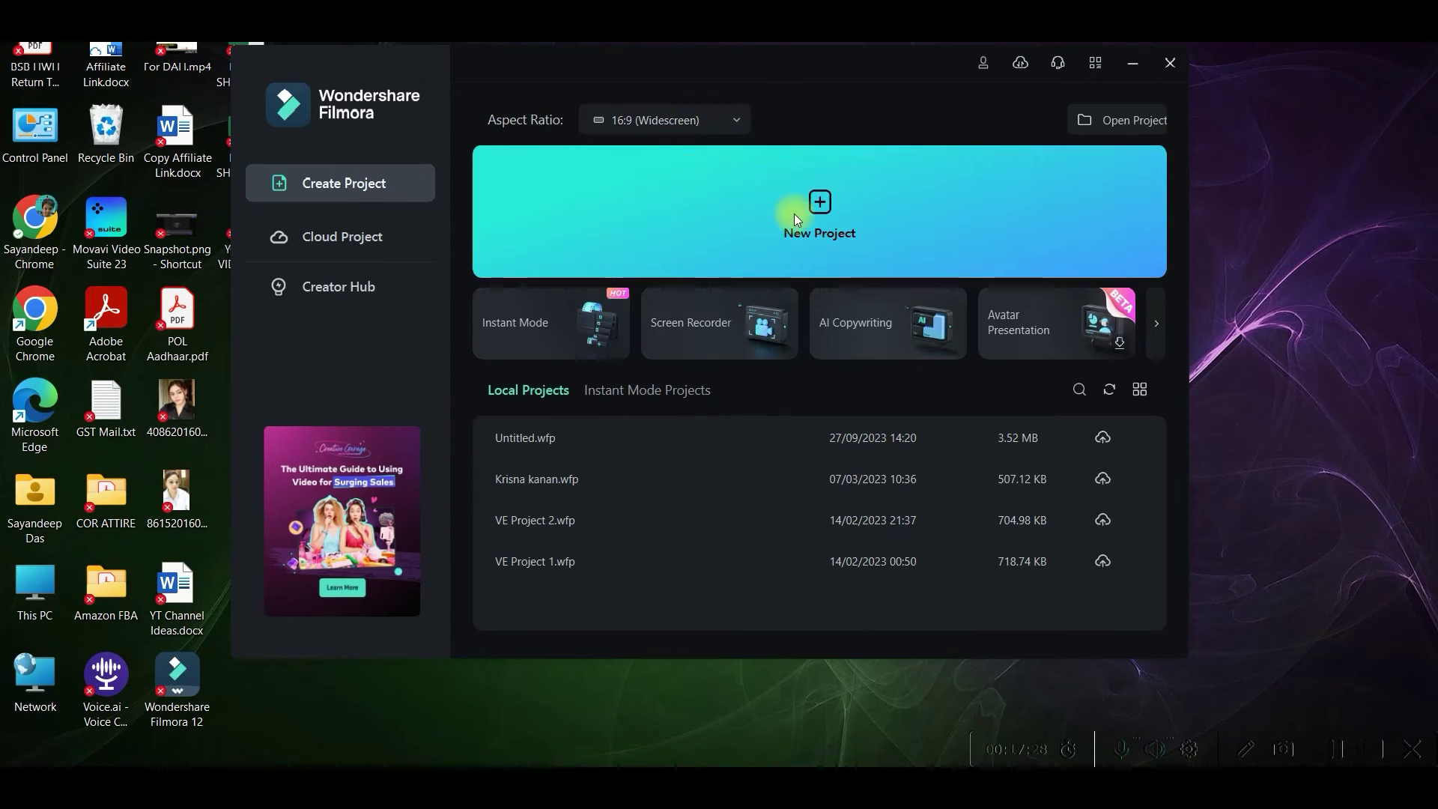
click(823, 203)
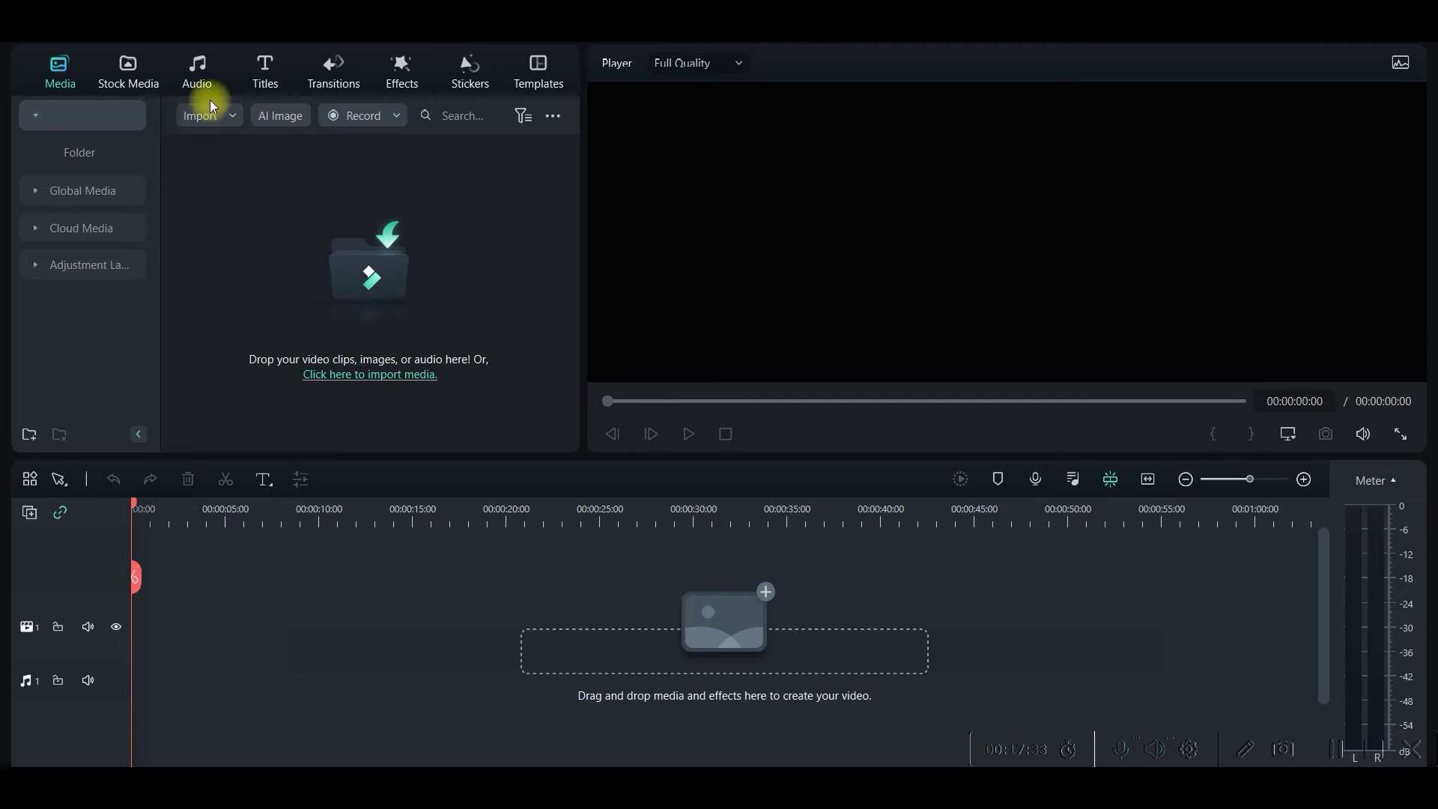
- Import the music track, the study-room video and the Image_1 video from the E: drive
click(209, 117)
click(232, 144)
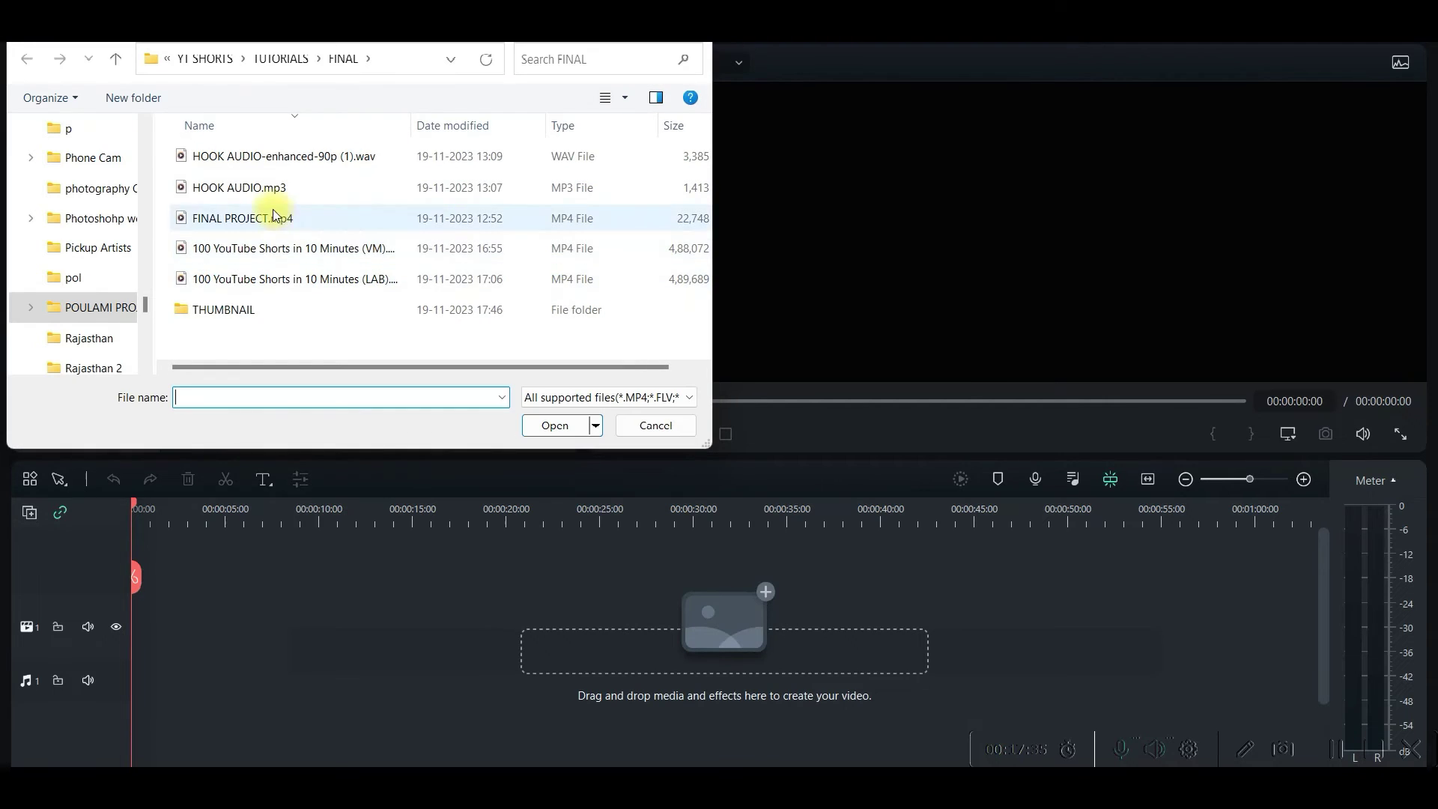
drag(145, 304, 163, 105)
click(82, 283)
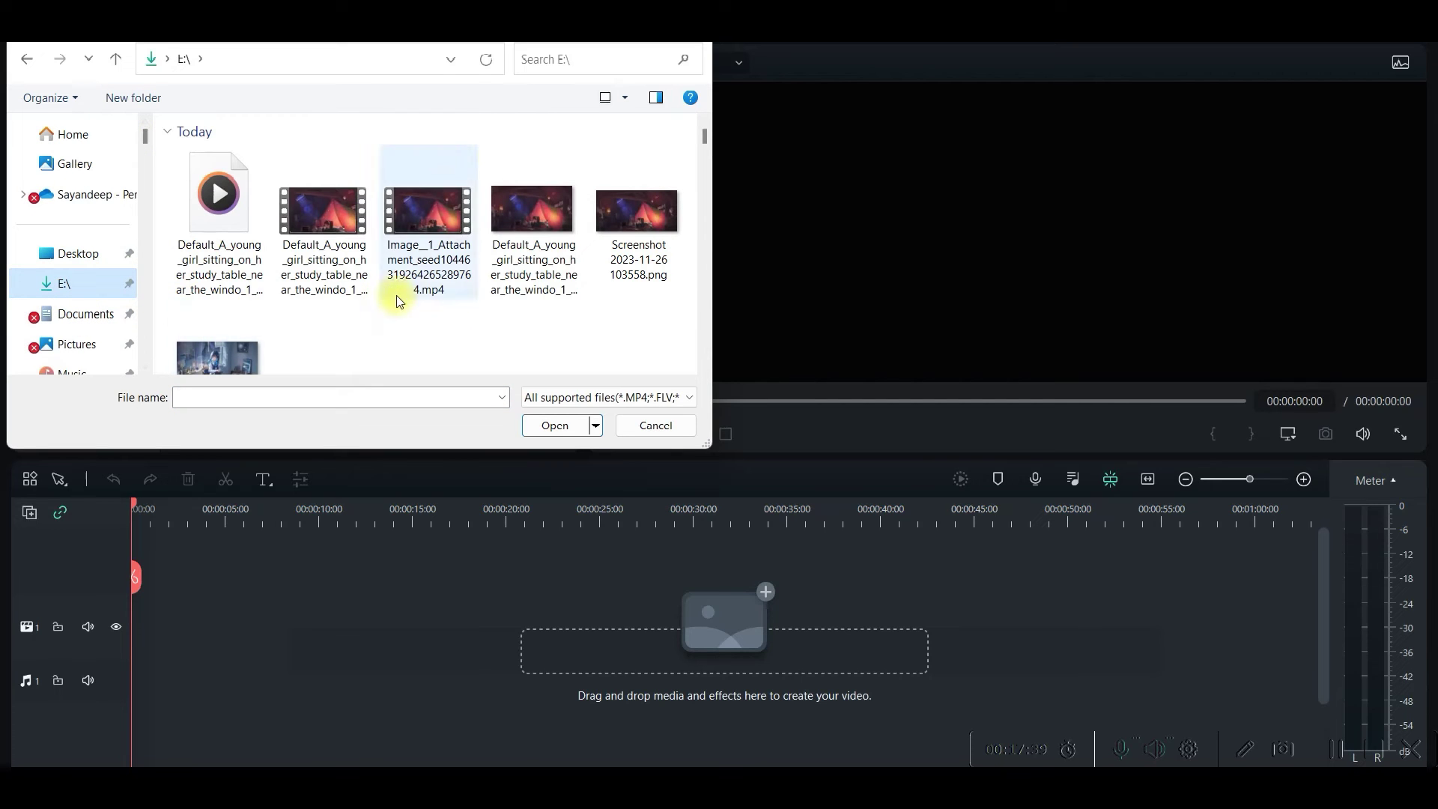
click(189, 233)
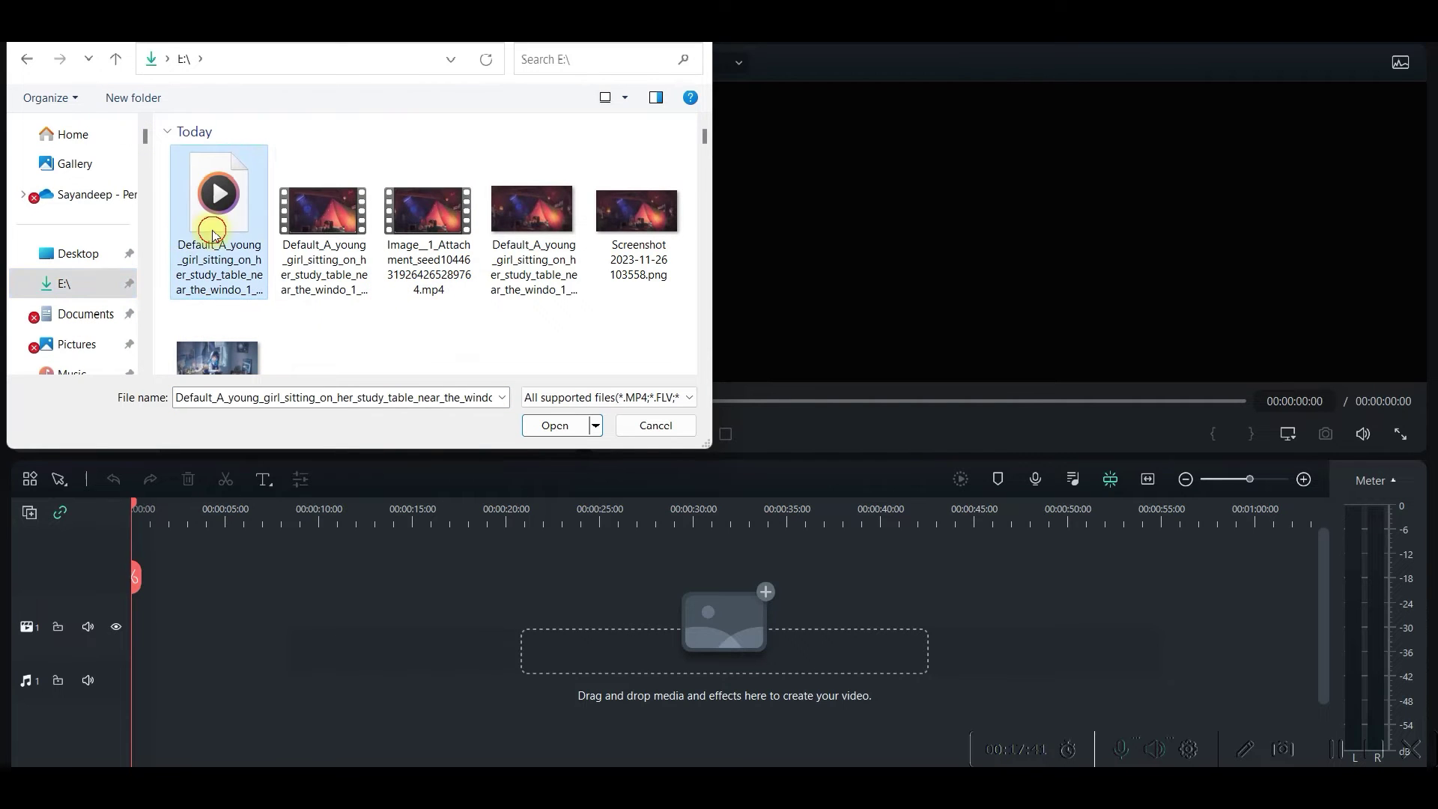
ctrl+click(300, 224)
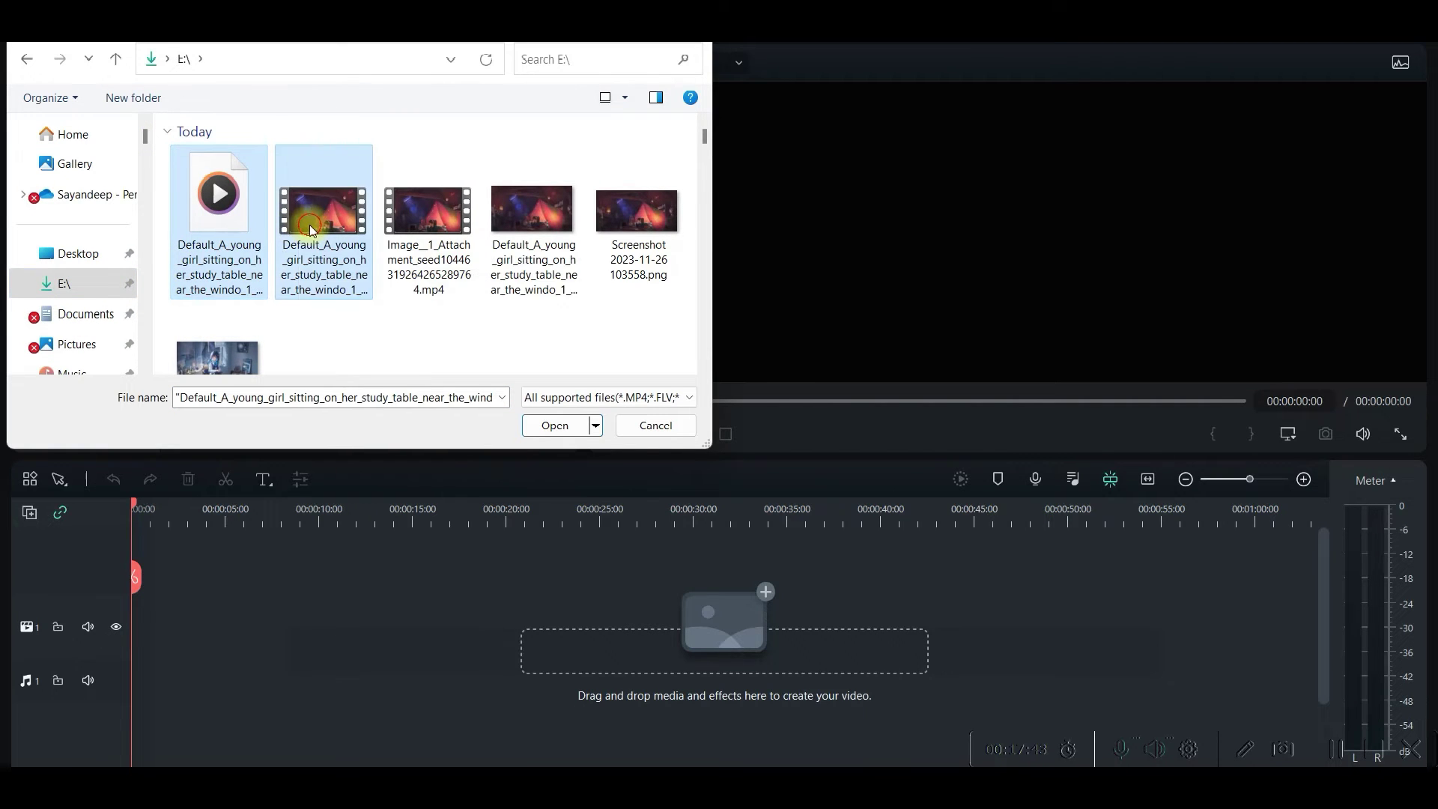
ctrl+click(408, 226)
click(556, 425)
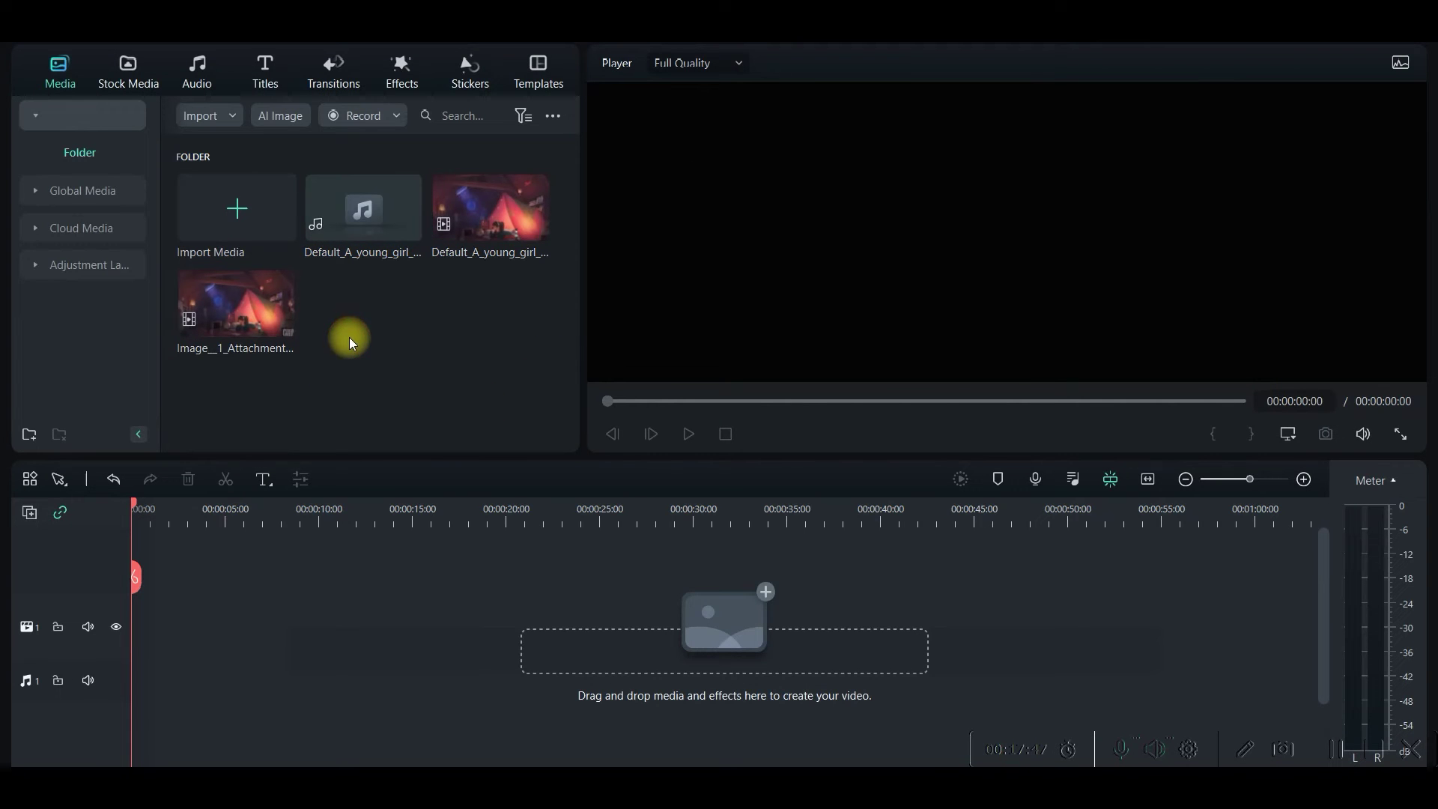
- Place the study-room video on the timeline twice and set the second copy to Reverse Speed
drag(488, 193, 148, 649)
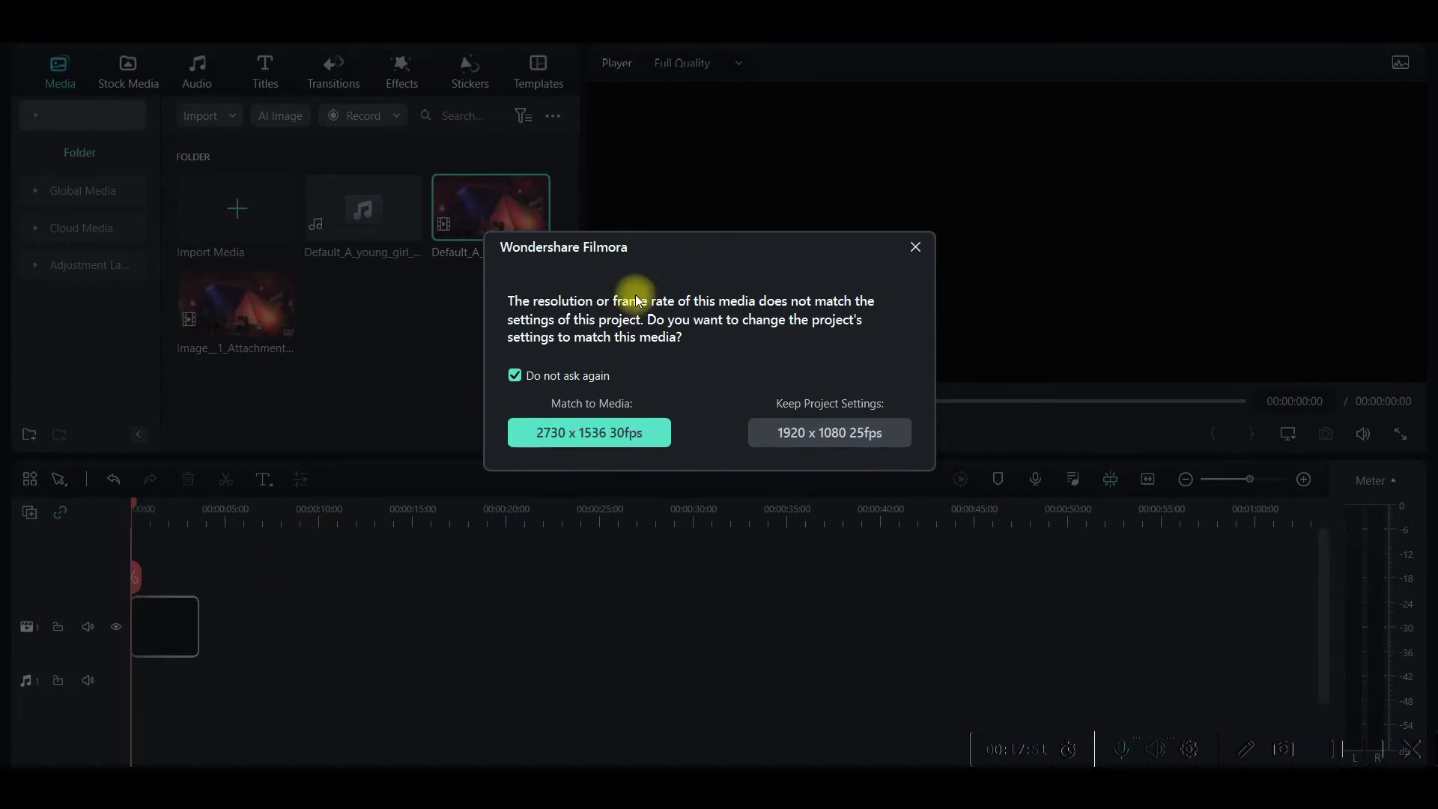
click(916, 246)
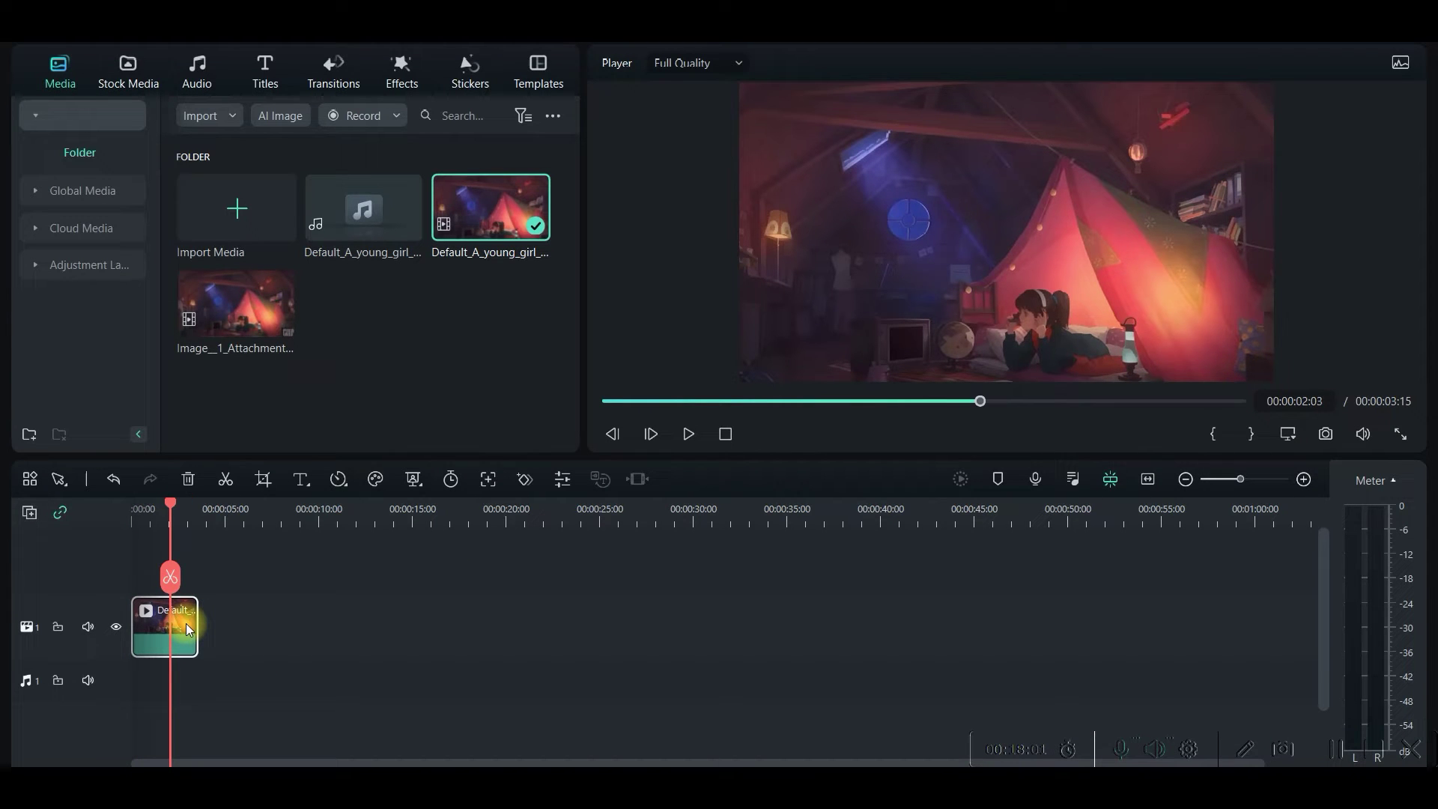
drag(175, 623, 213, 659)
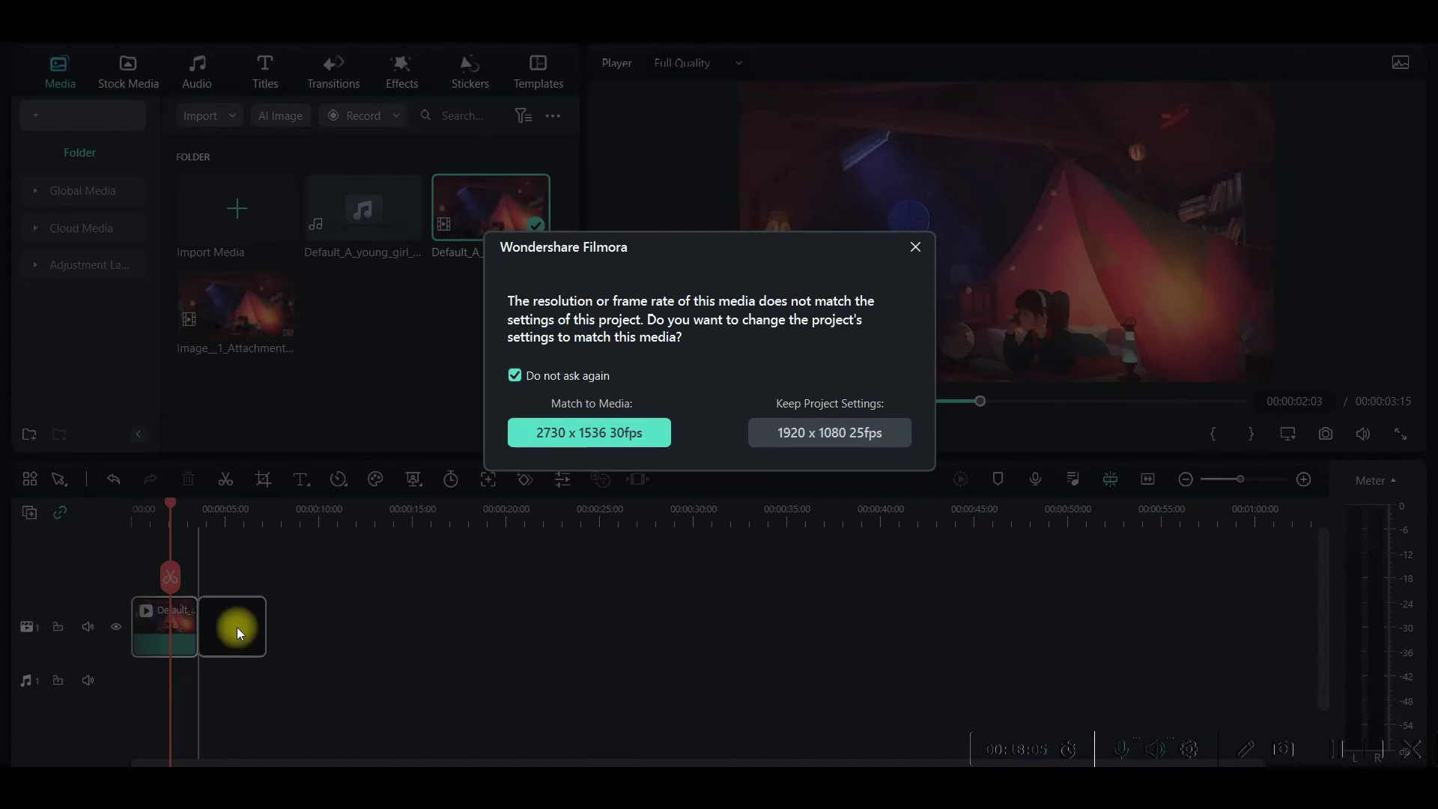
click(915, 247)
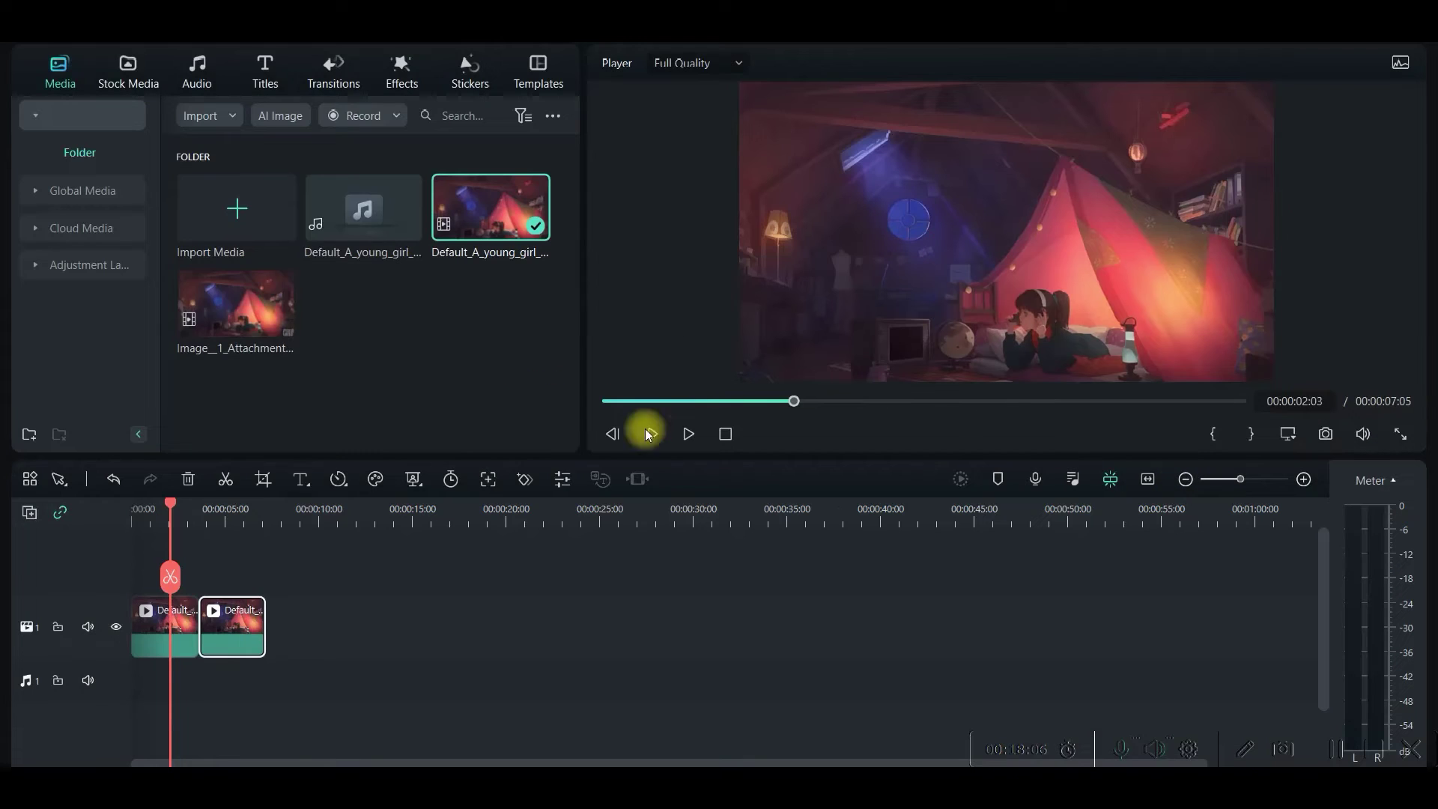
double_click(249, 617)
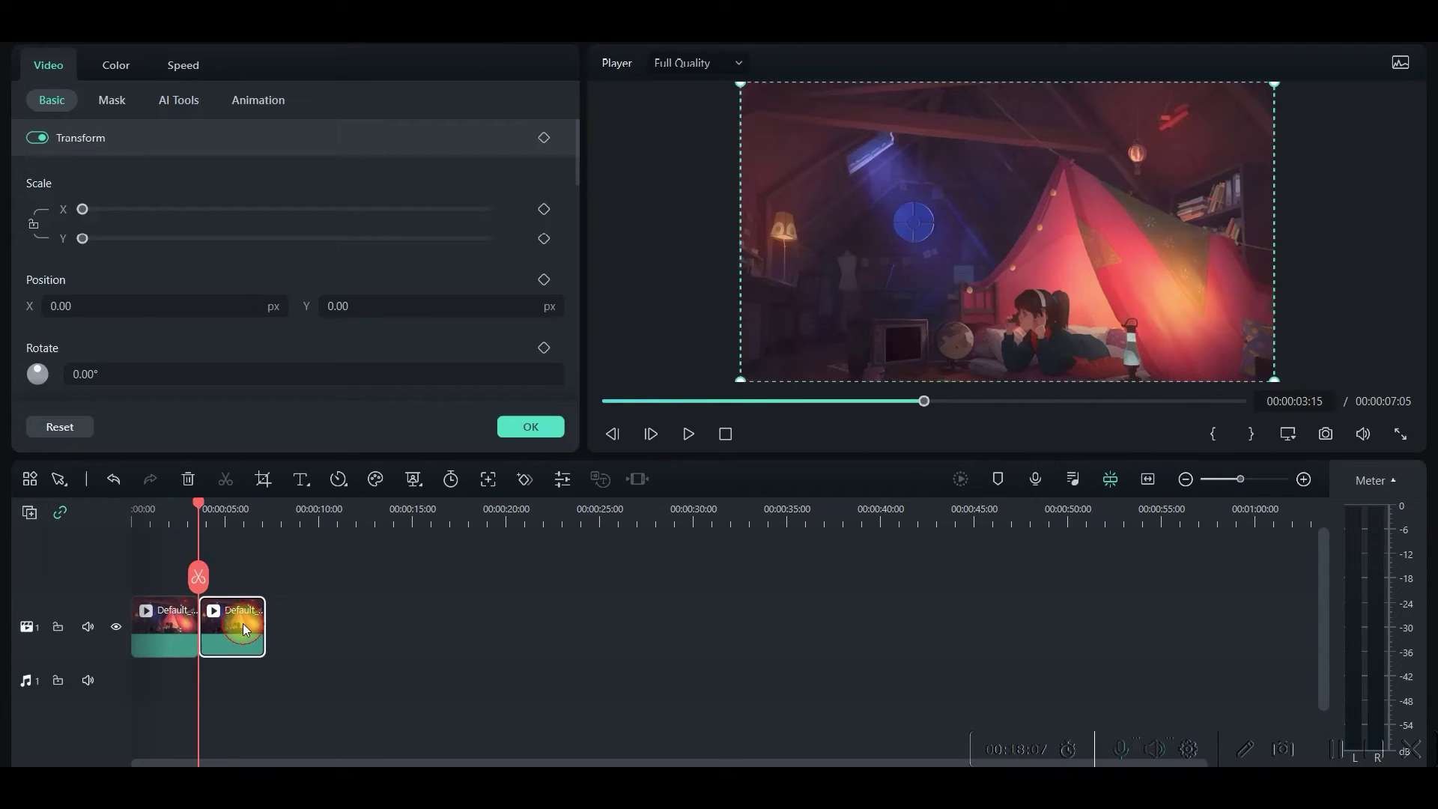
click(183, 65)
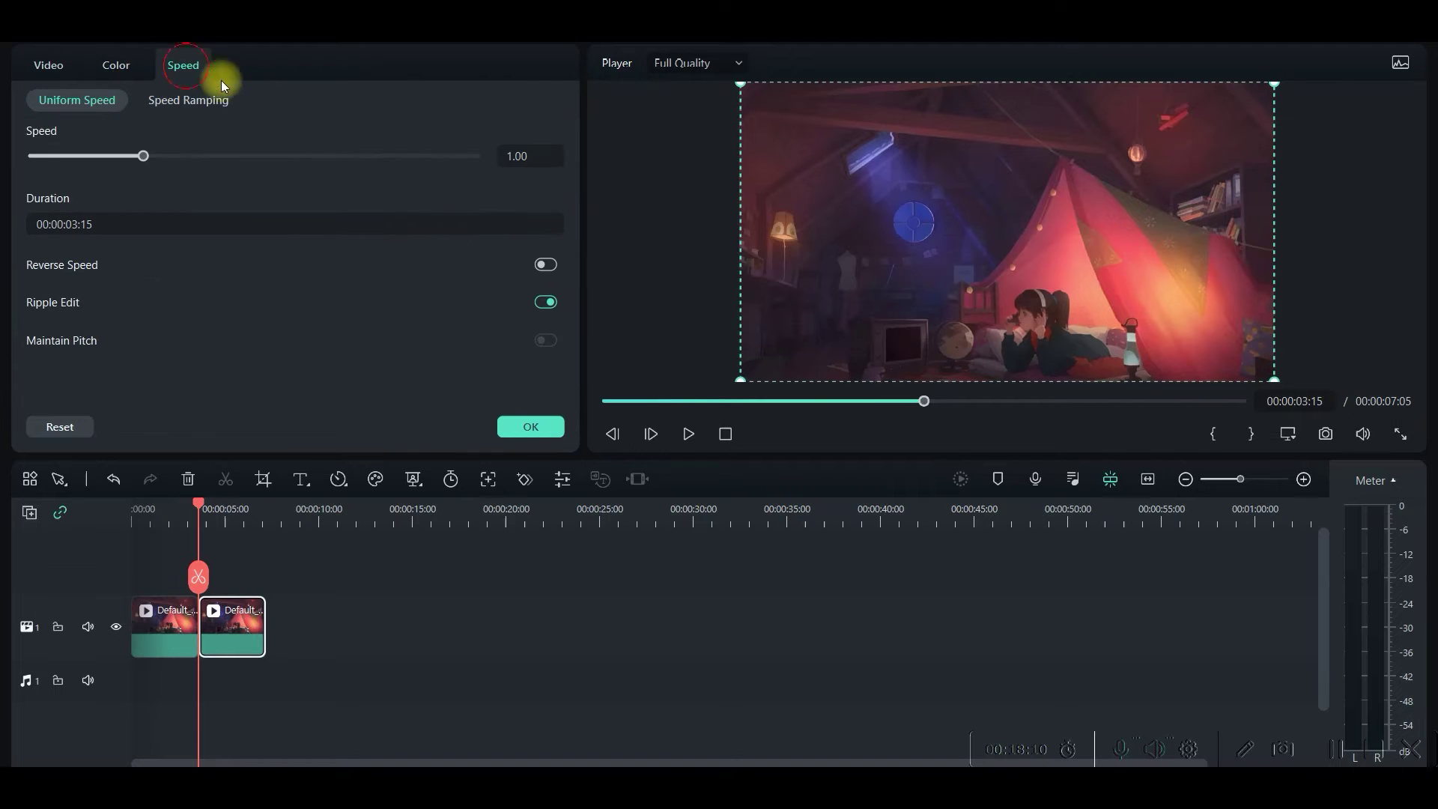
click(551, 267)
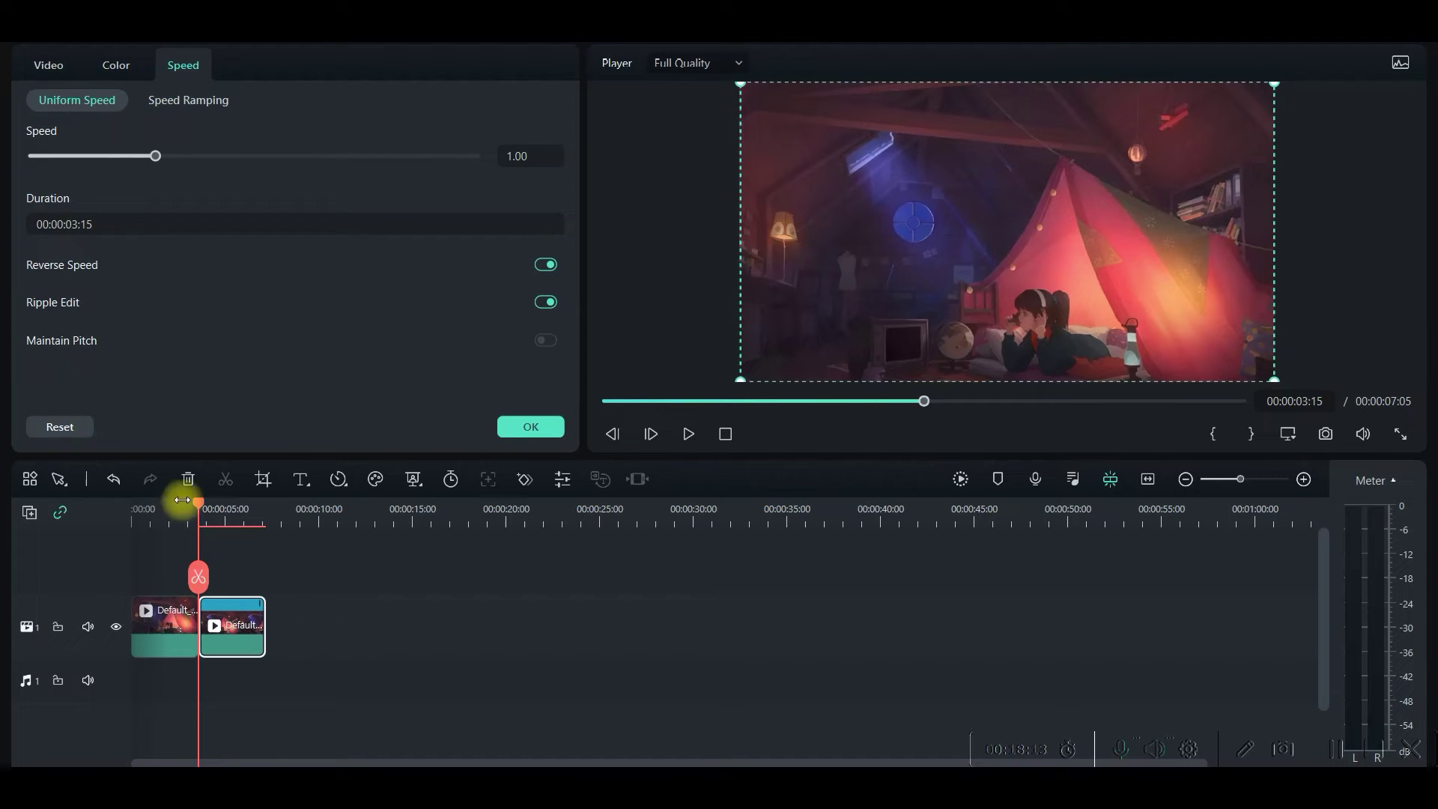
drag(204, 491, 190, 511)
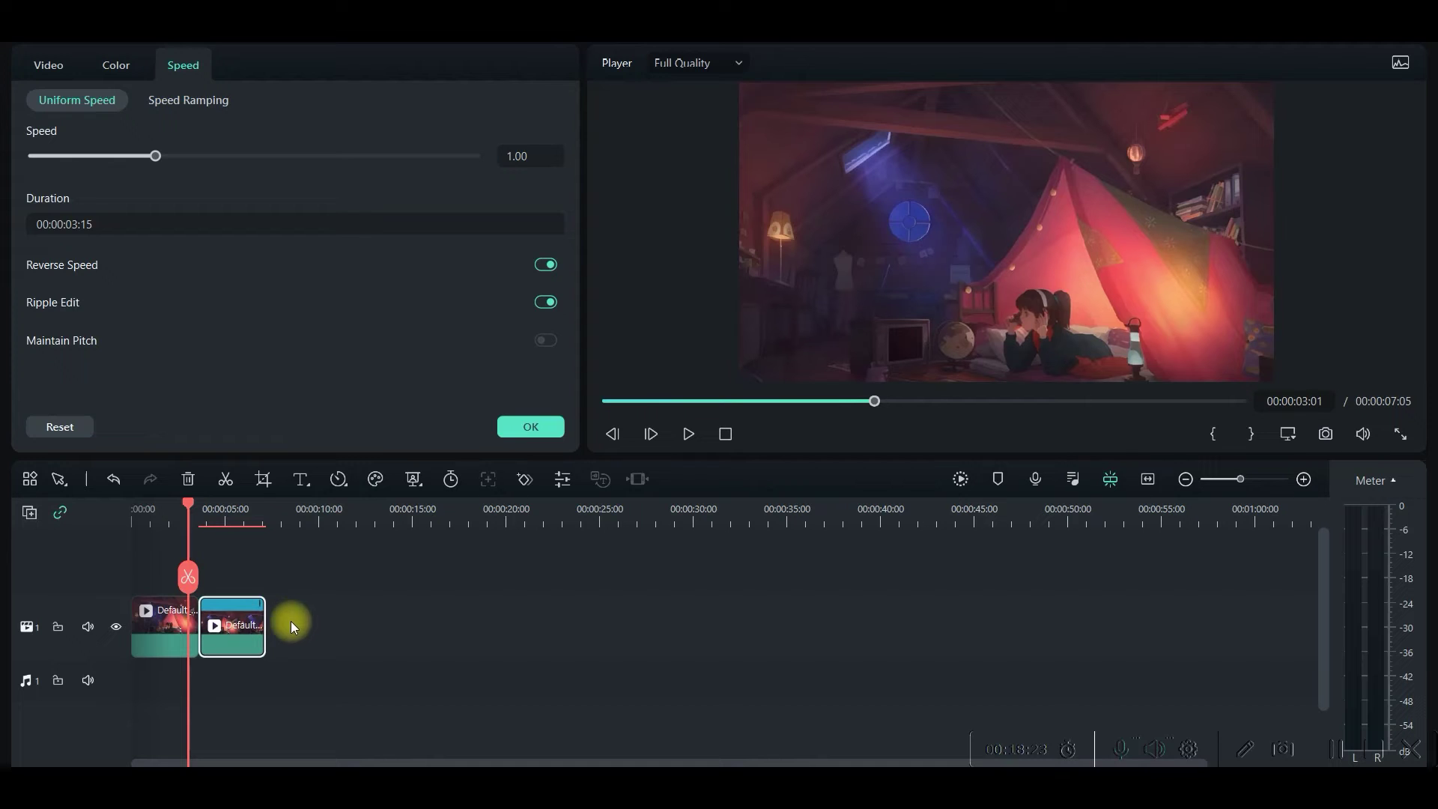
- Add the Image_1 video twice after it, reverse the last copy, and select all four clips
click(408, 624)
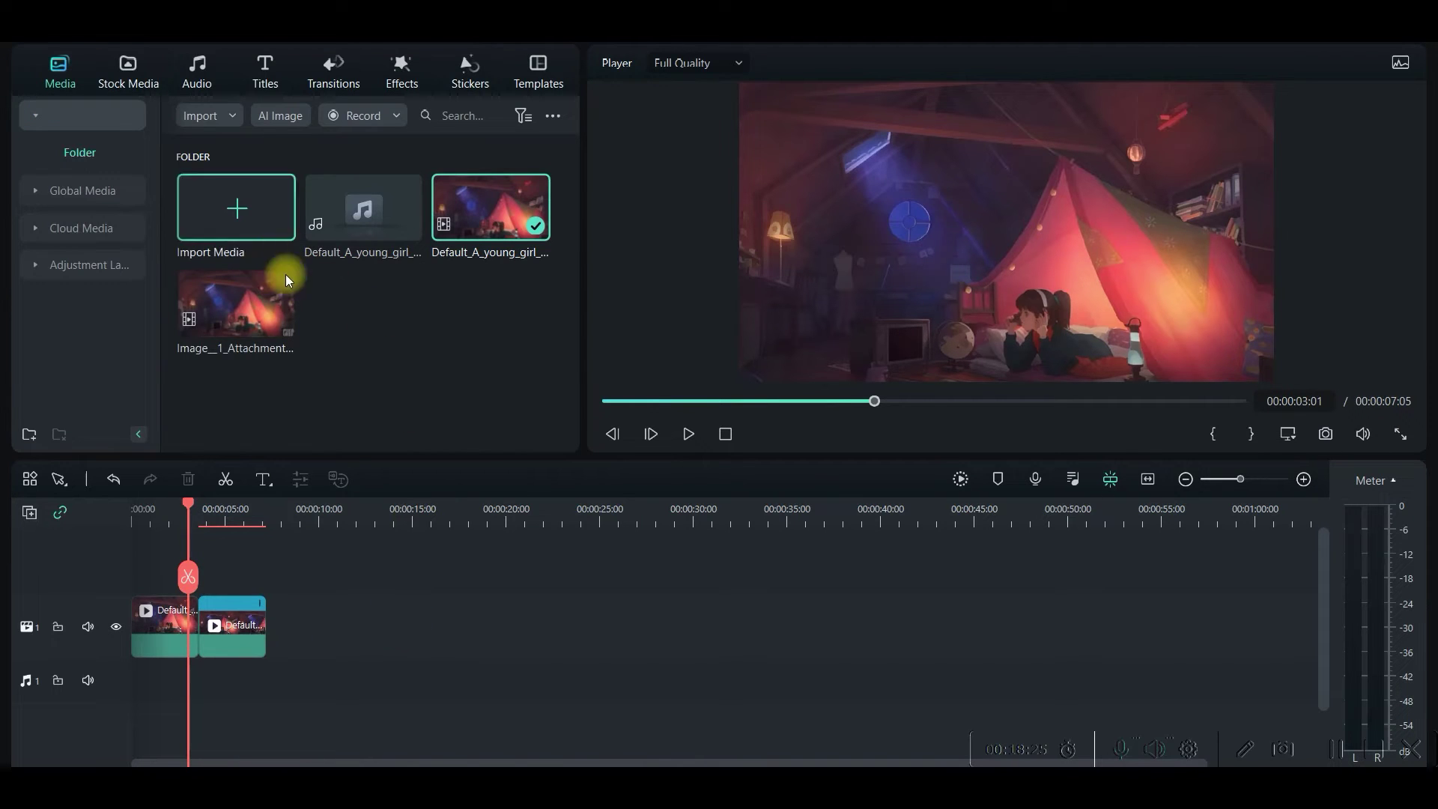
drag(281, 280, 290, 633)
click(916, 246)
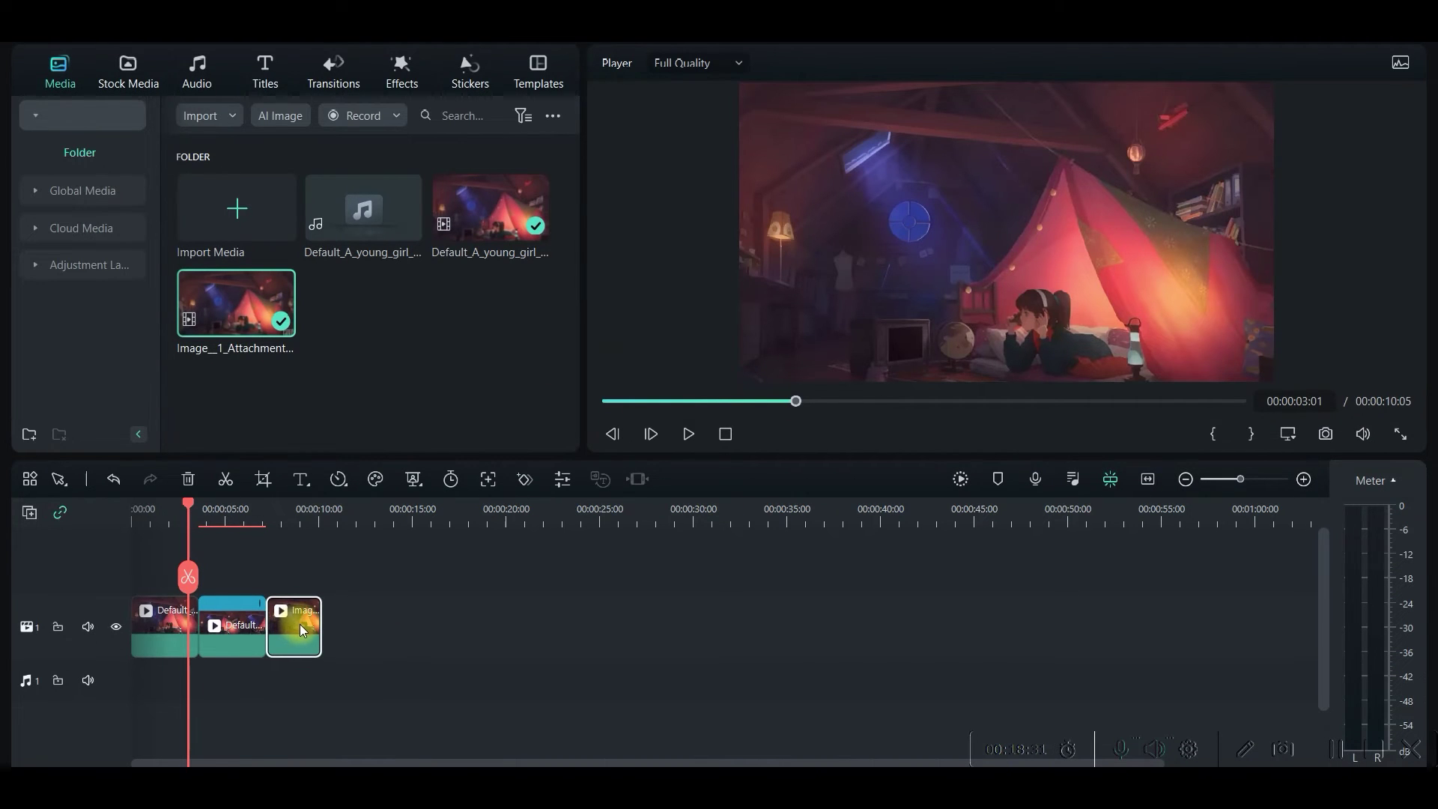
drag(236, 307, 349, 571)
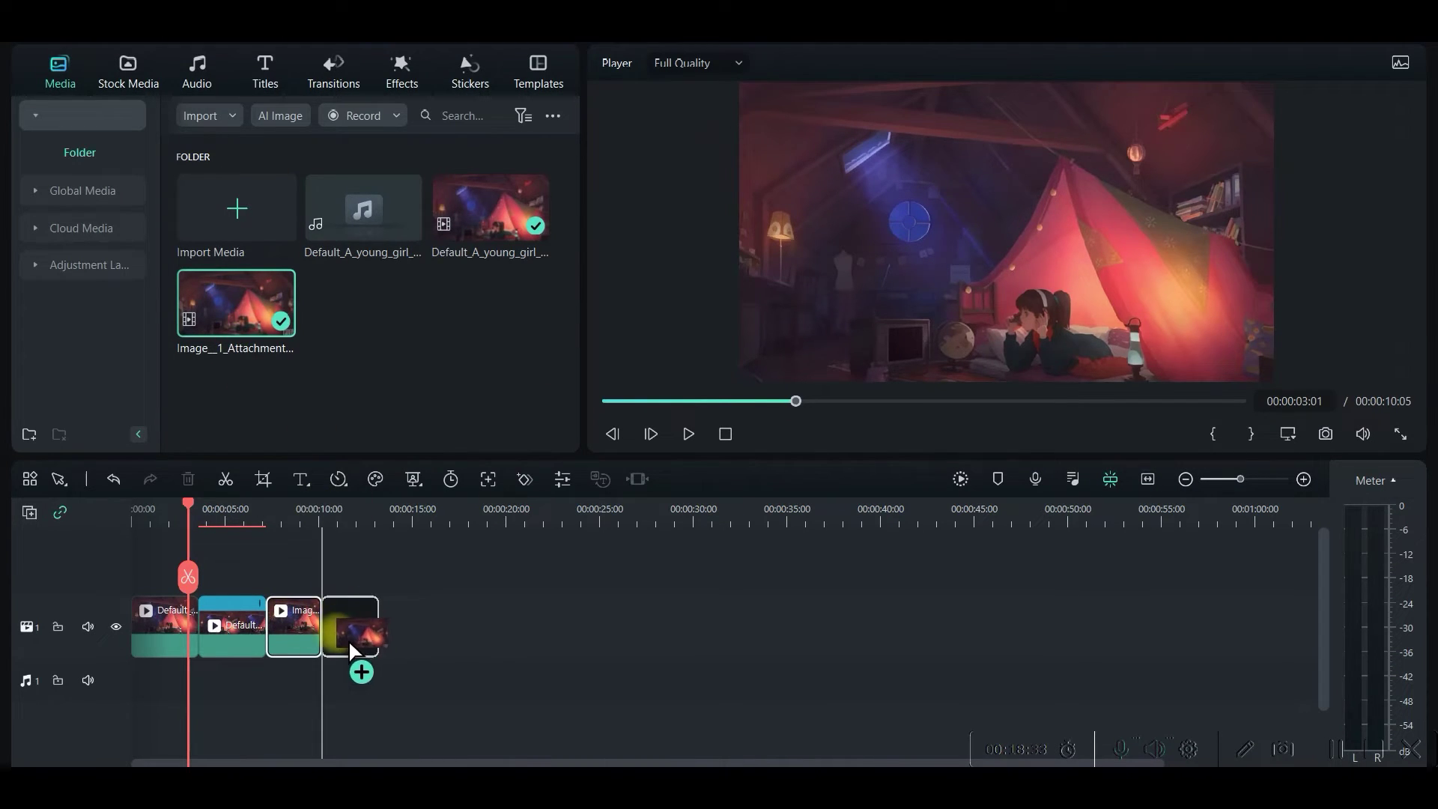
drag(349, 642, 335, 618)
click(915, 247)
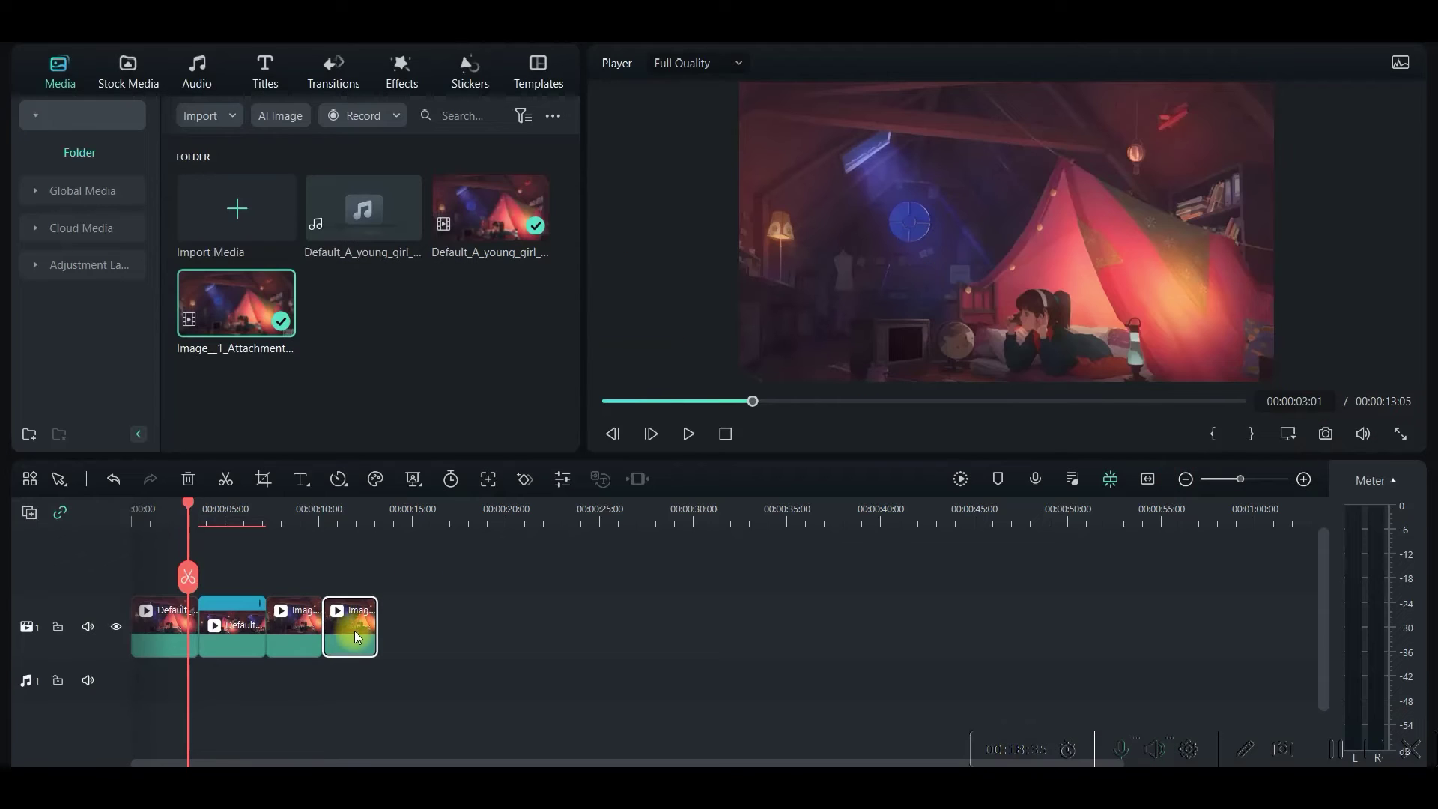
double_click(350, 637)
click(543, 264)
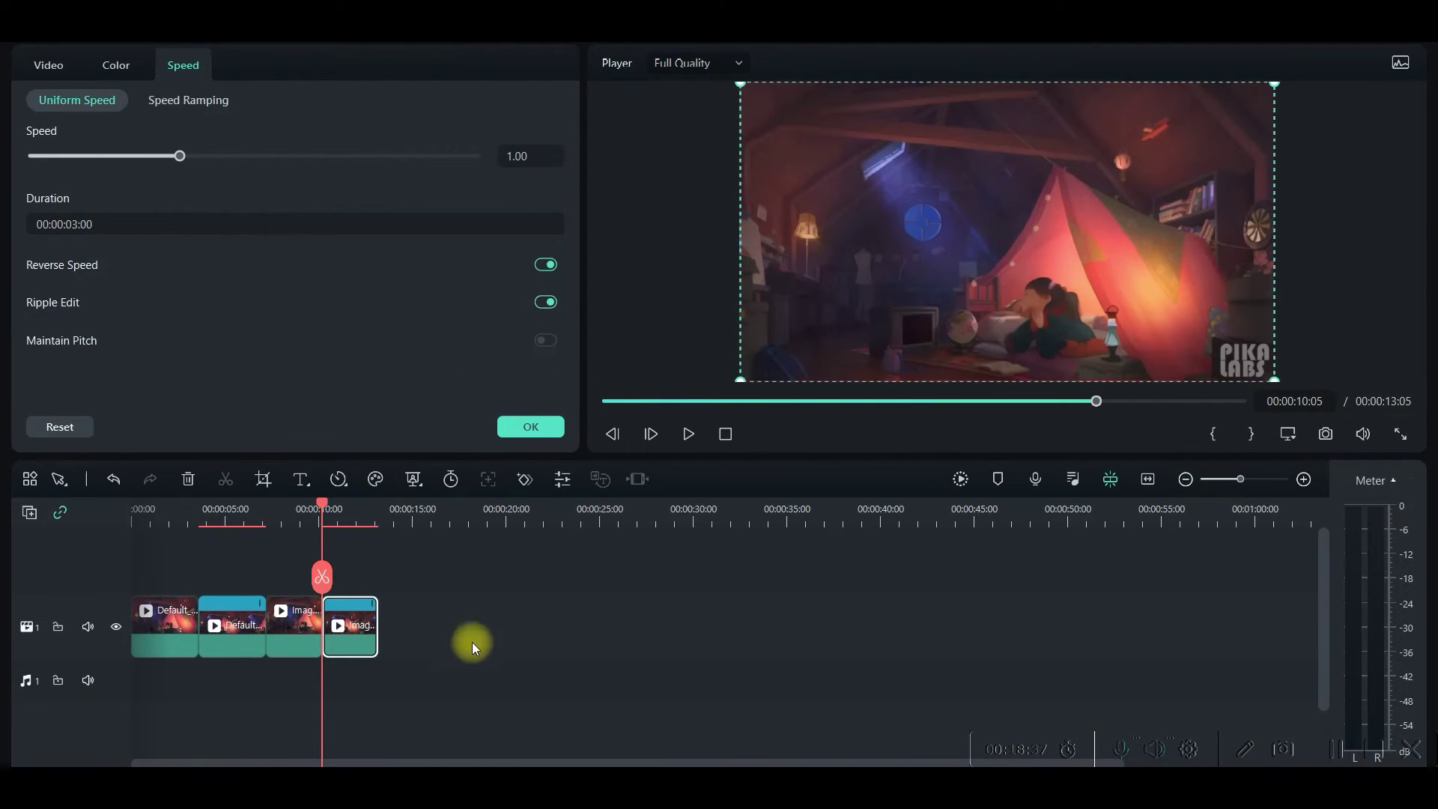
drag(474, 623, 168, 627)
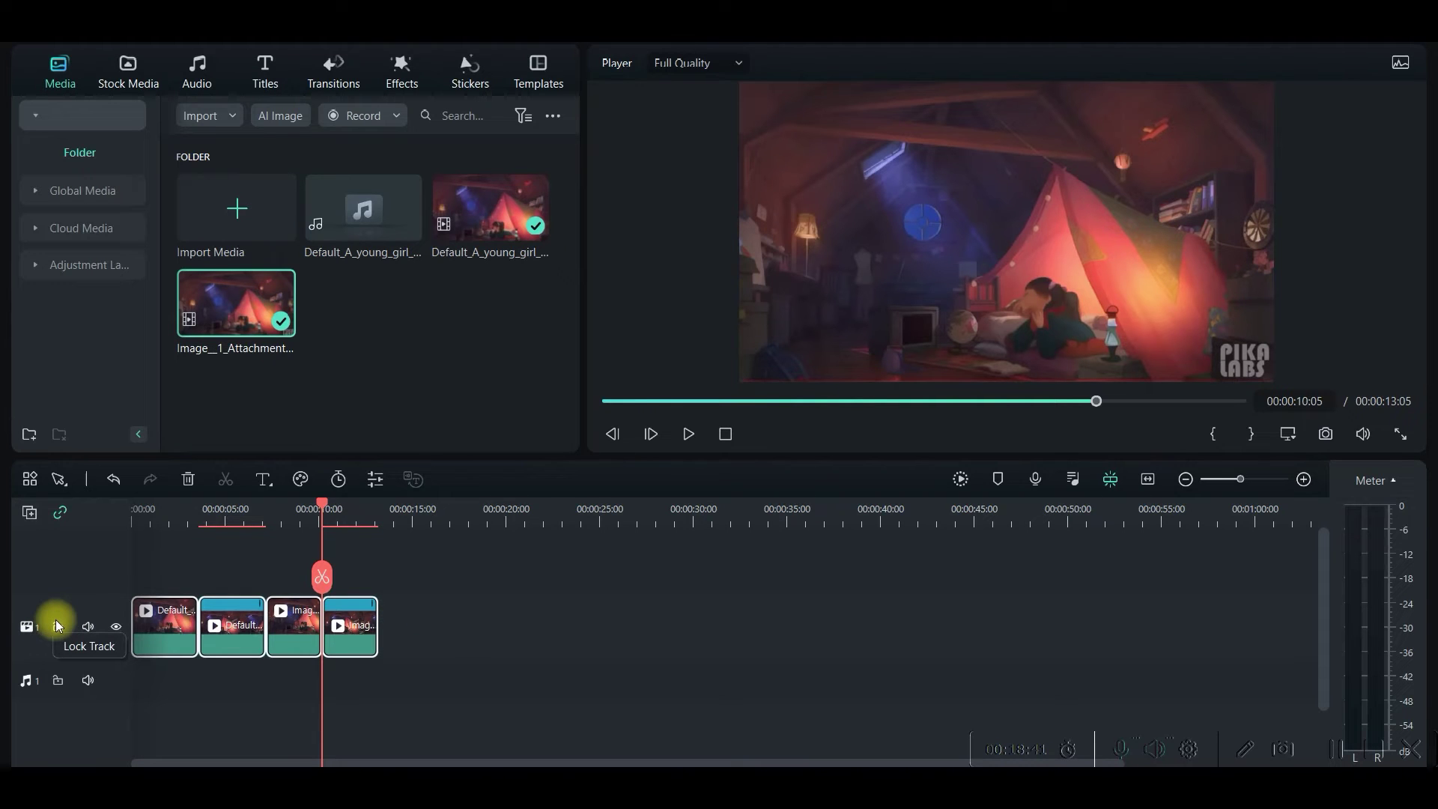
- Paste the four-clip sequence twice at the end, making the timeline 00:00:39:15 long
drag(321, 504, 379, 518)
key(ctrl+v)
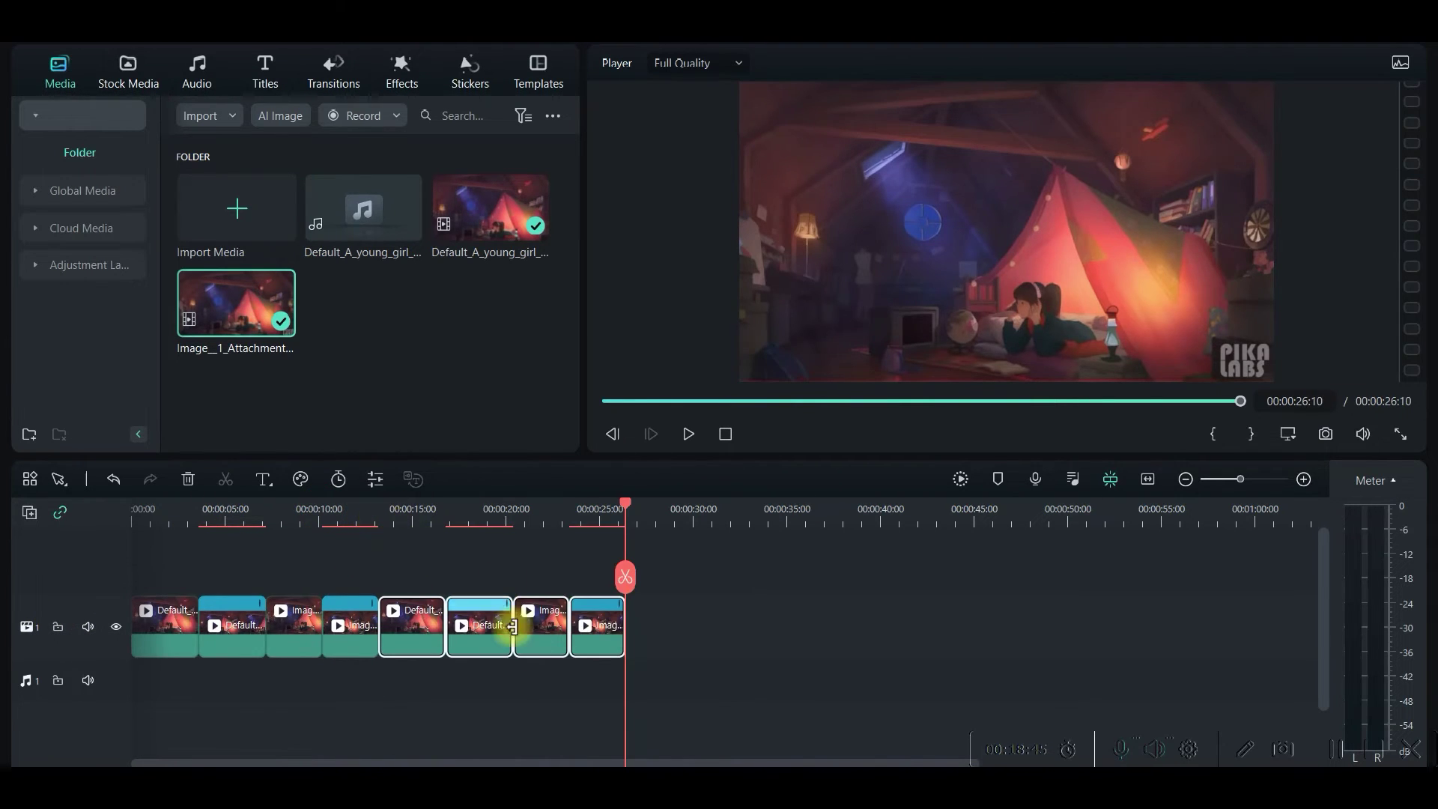
key(ctrl+v)
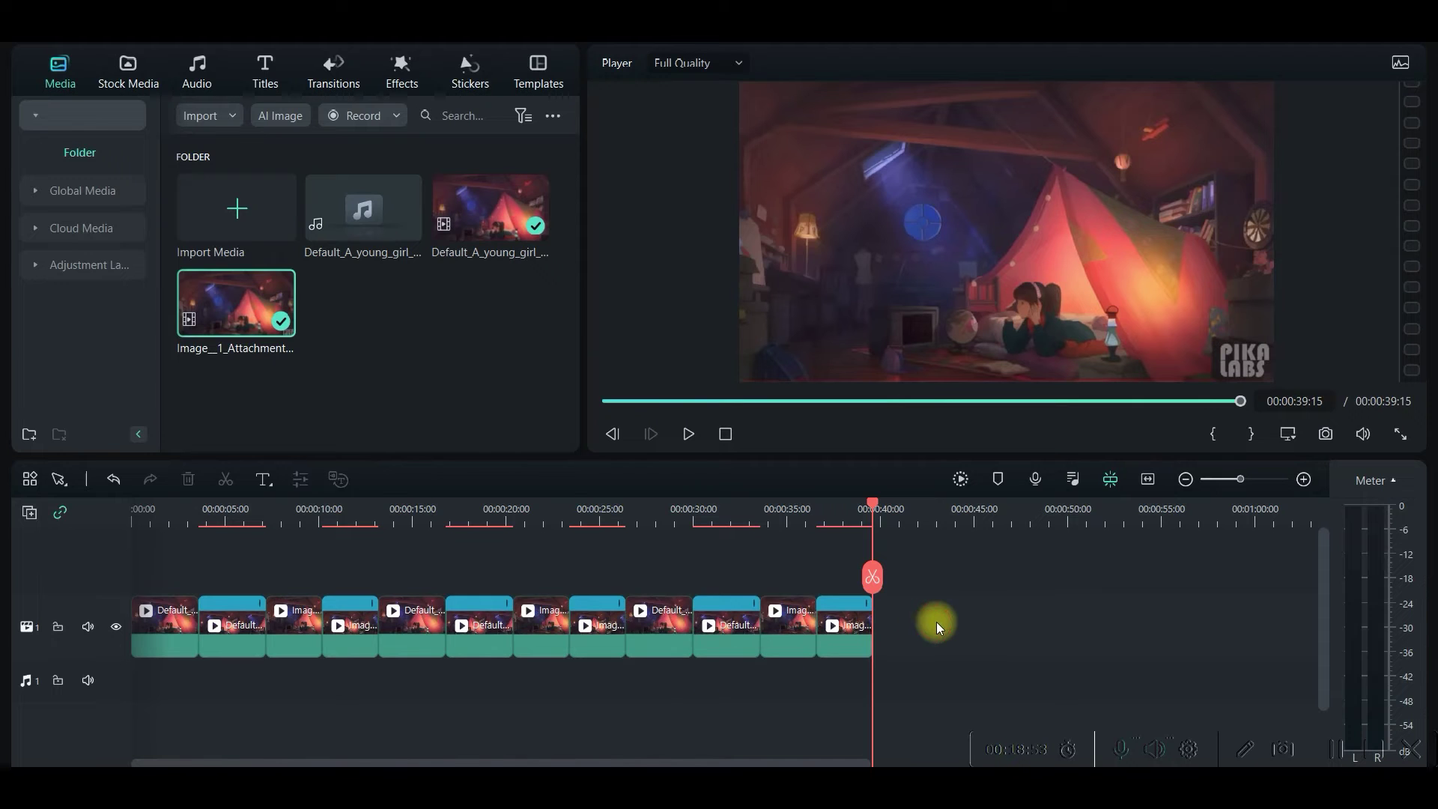
- Put the music track under the clips, delete surplus end clips, and trim the video to 00:00:45:01
drag(936, 621, 222, 703)
click(218, 306)
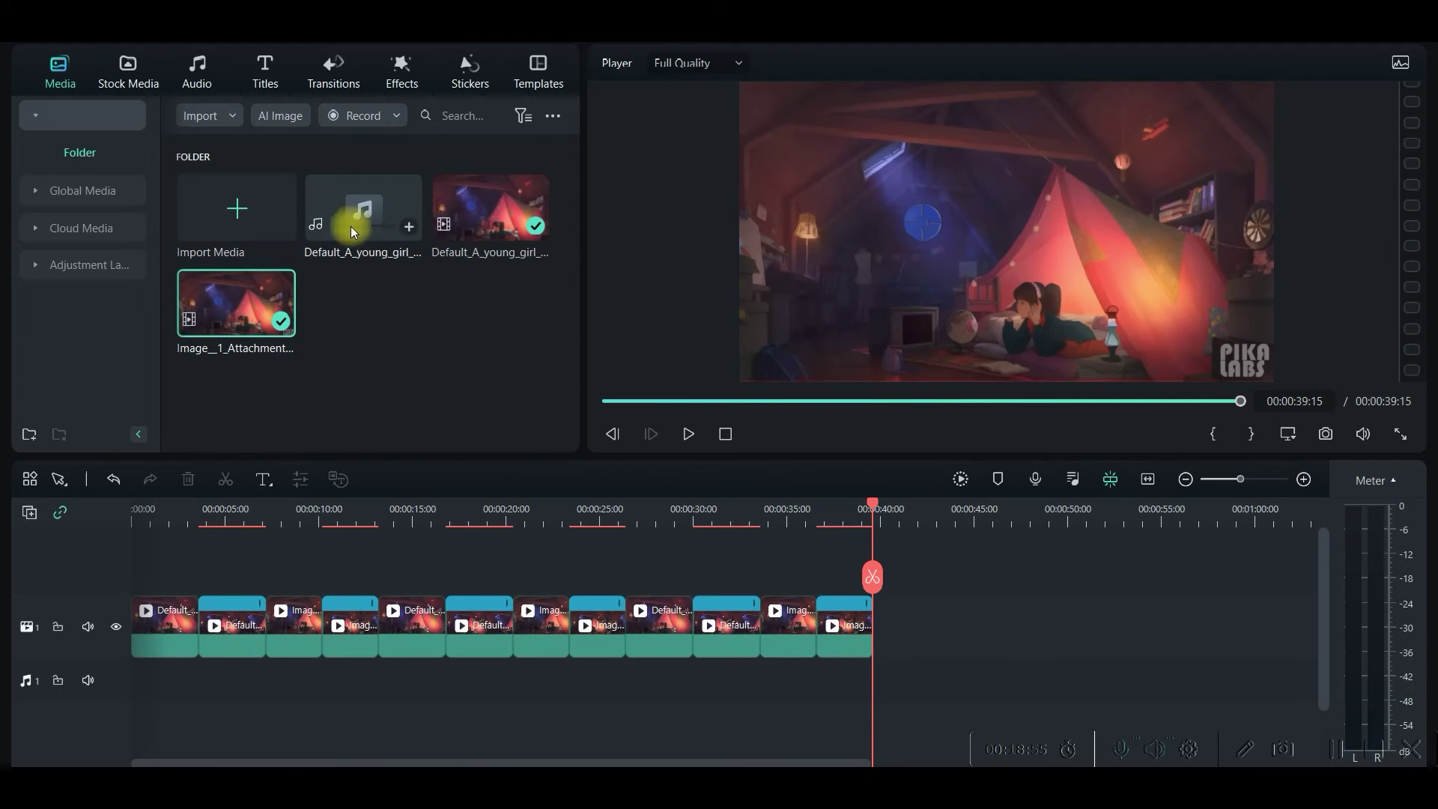
drag(370, 226, 140, 667)
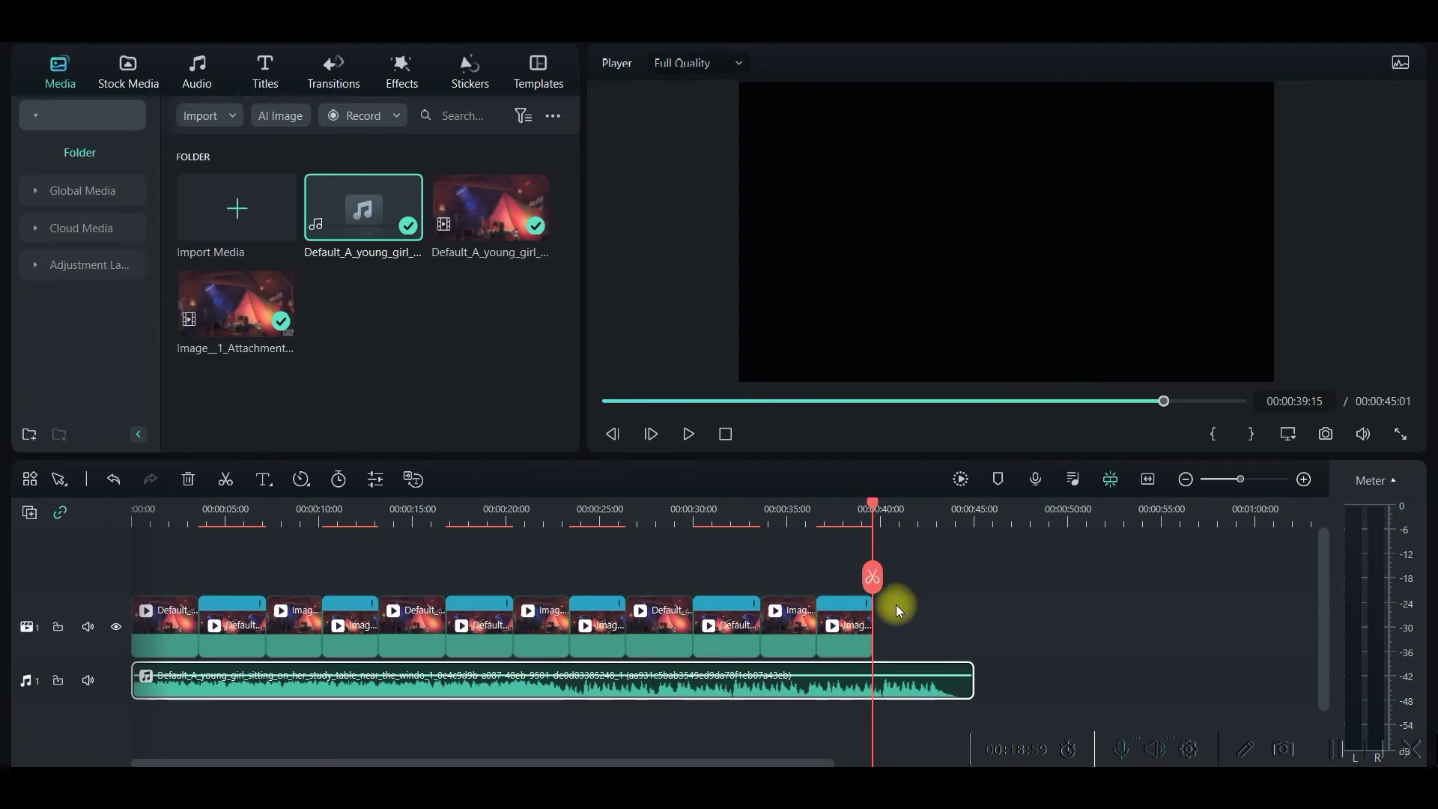
key(ctrl+v)
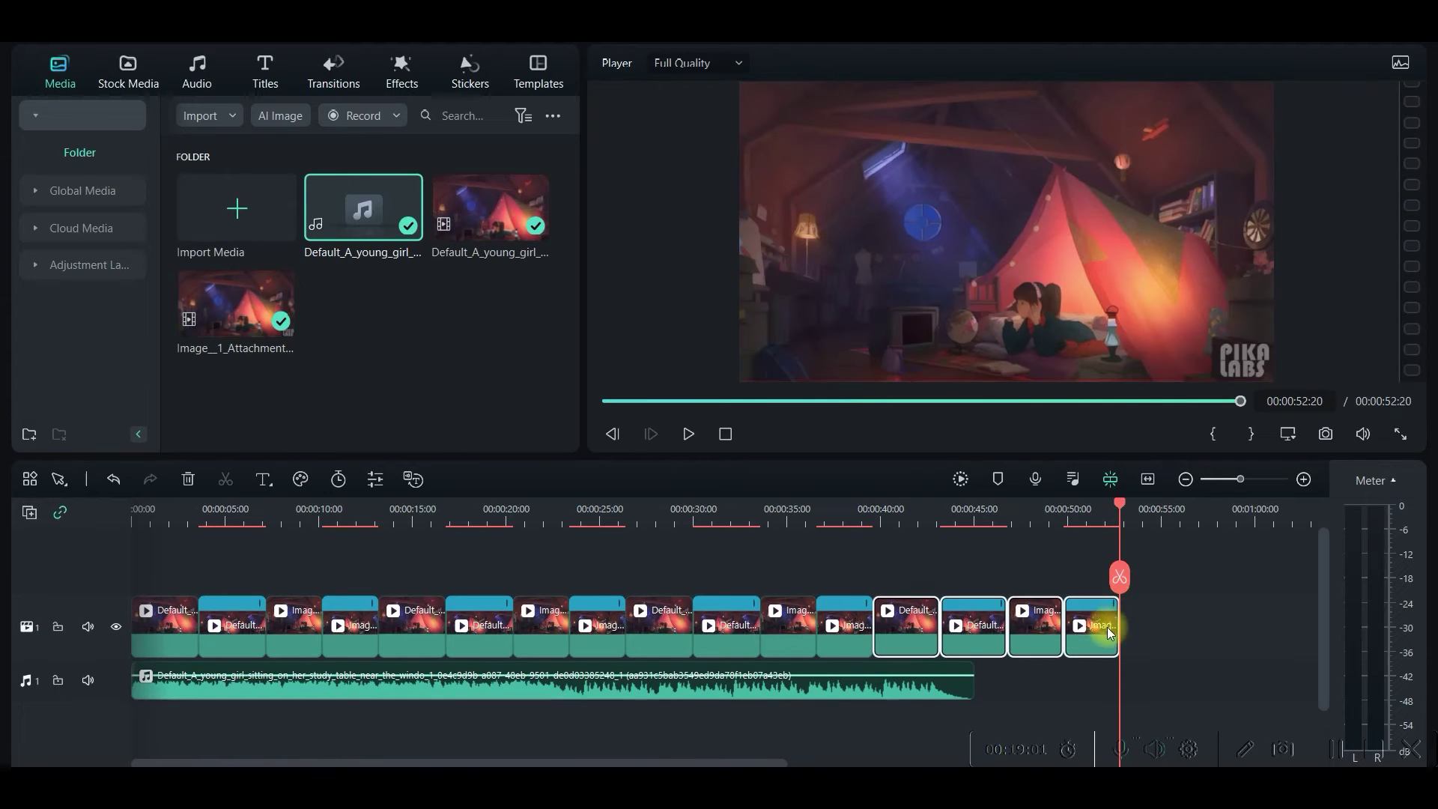
click(1050, 627)
key(Delete)
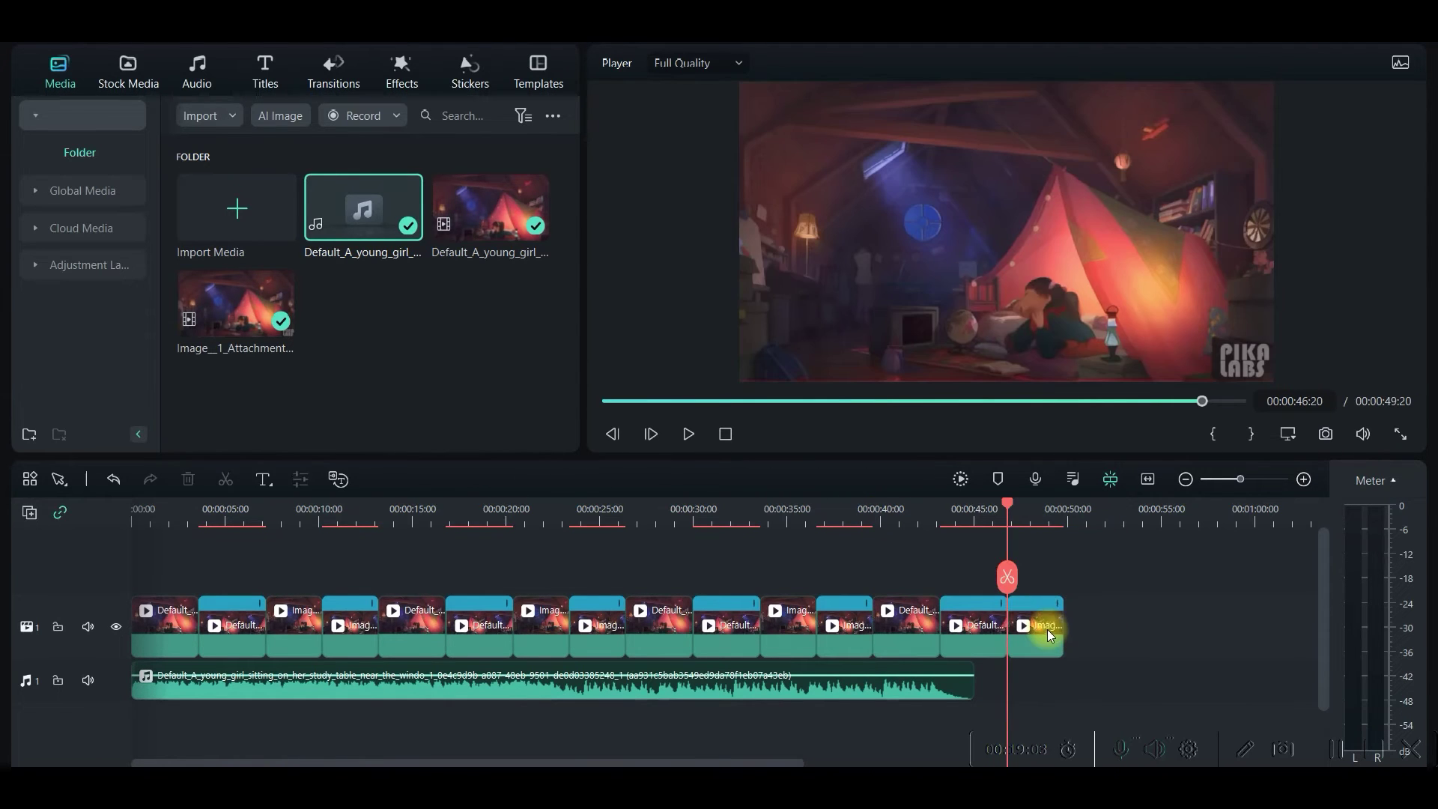
click(1047, 629)
key(Delete)
drag(1006, 626, 975, 628)
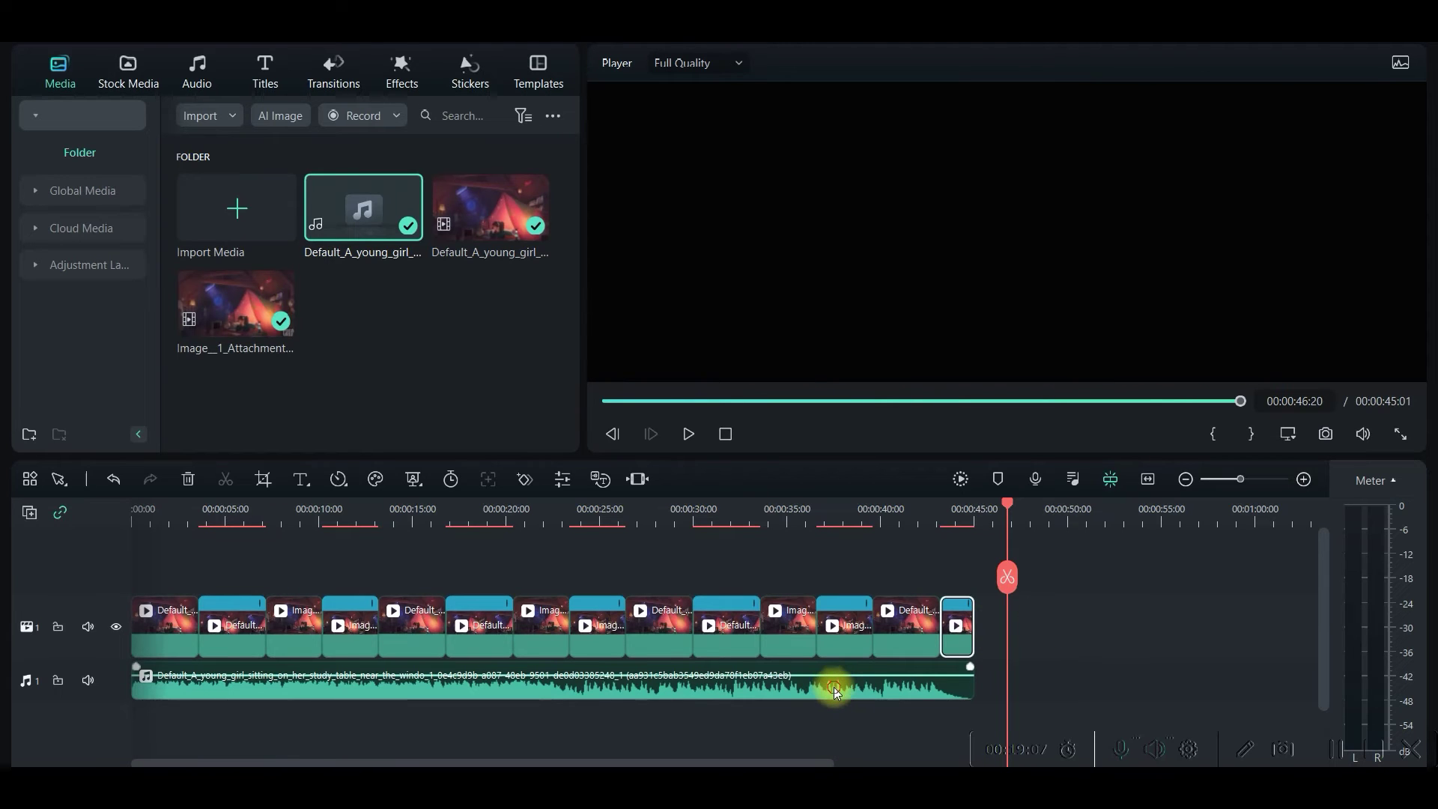
- Add a second copy of the music after the first and set it to Reverse Speed
click(833, 686)
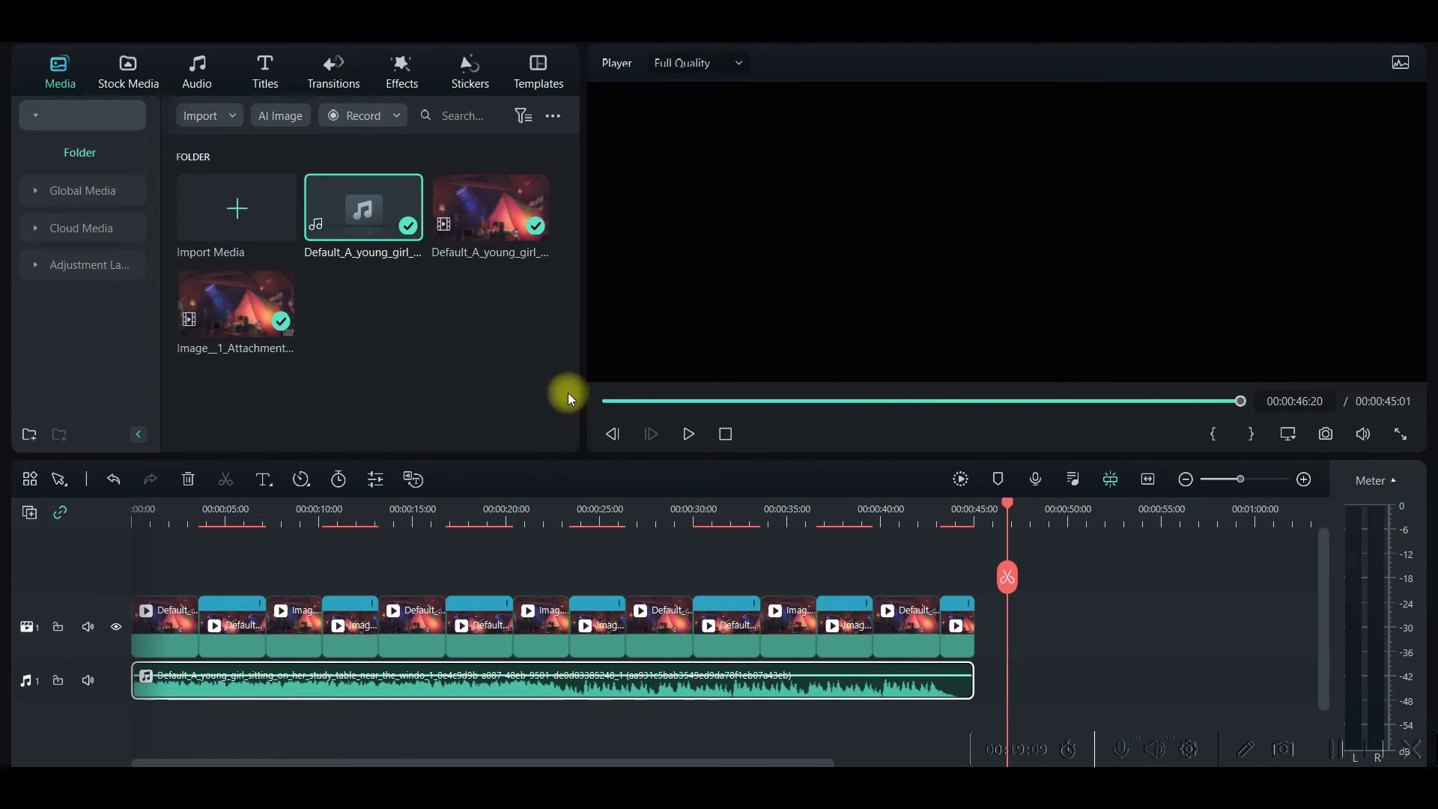
drag(359, 209, 979, 682)
double_click(1069, 678)
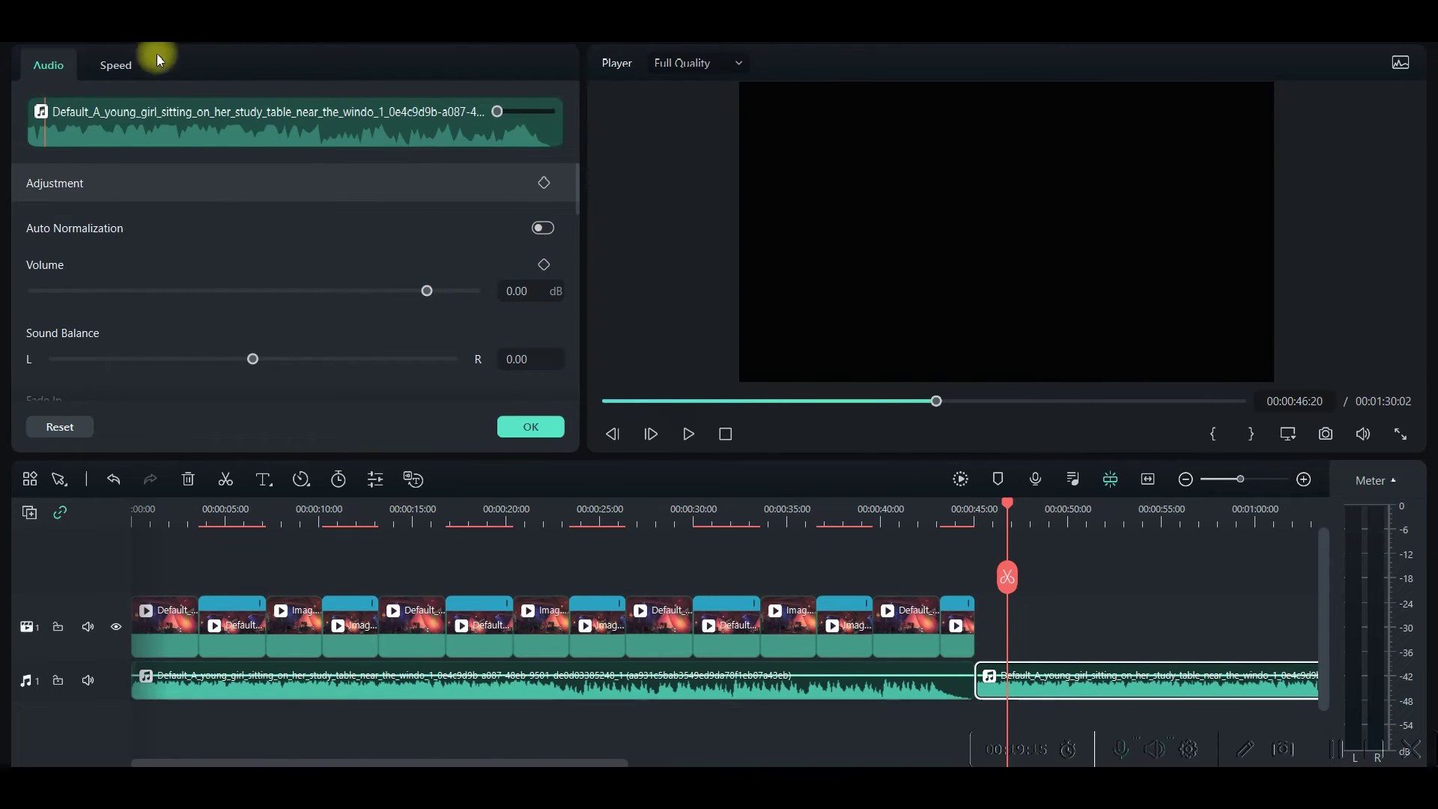
click(116, 65)
click(547, 266)
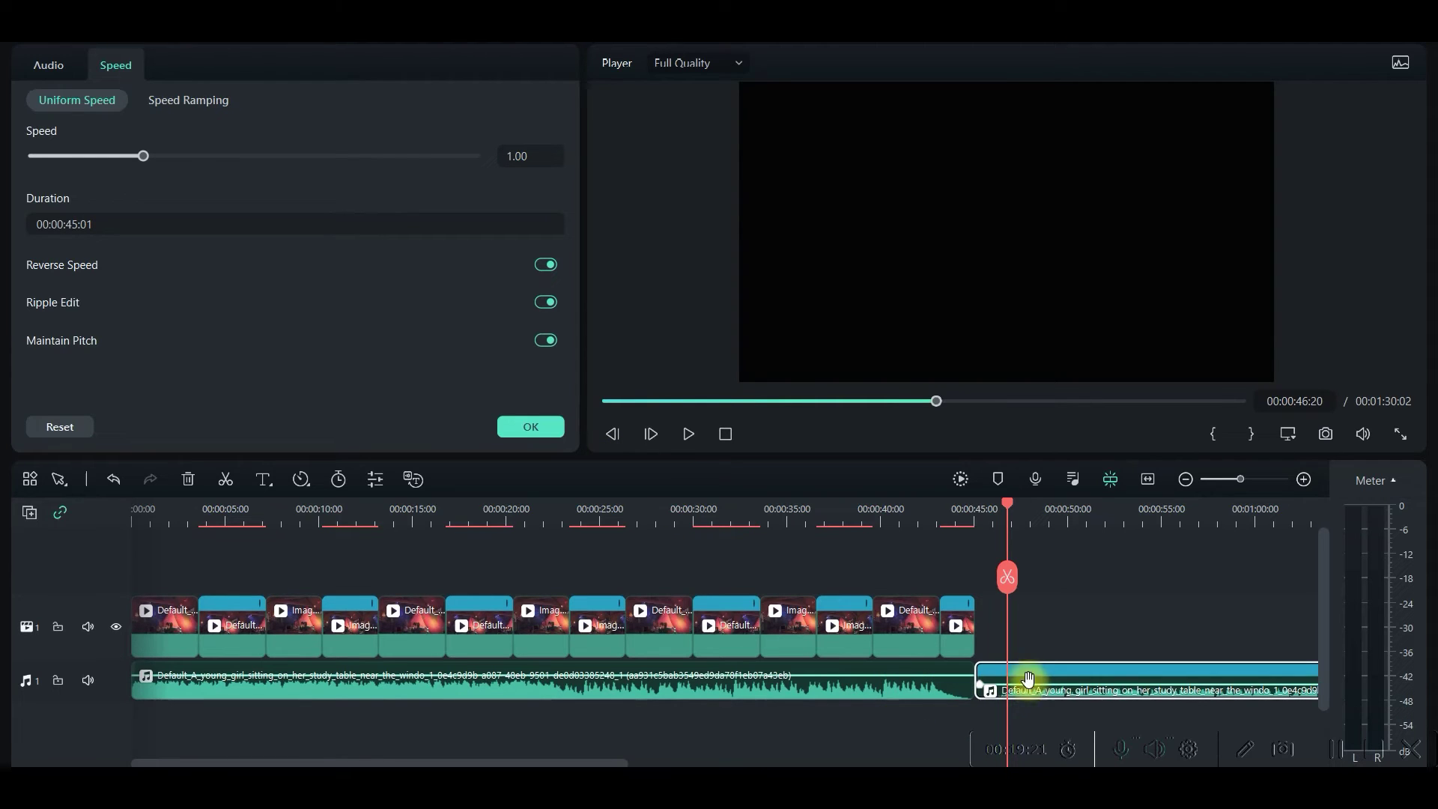
- Delete the reversed music copy and re-trim the last video clip to end at 00:00:45:01
click(970, 611)
drag(1009, 615, 1009, 616)
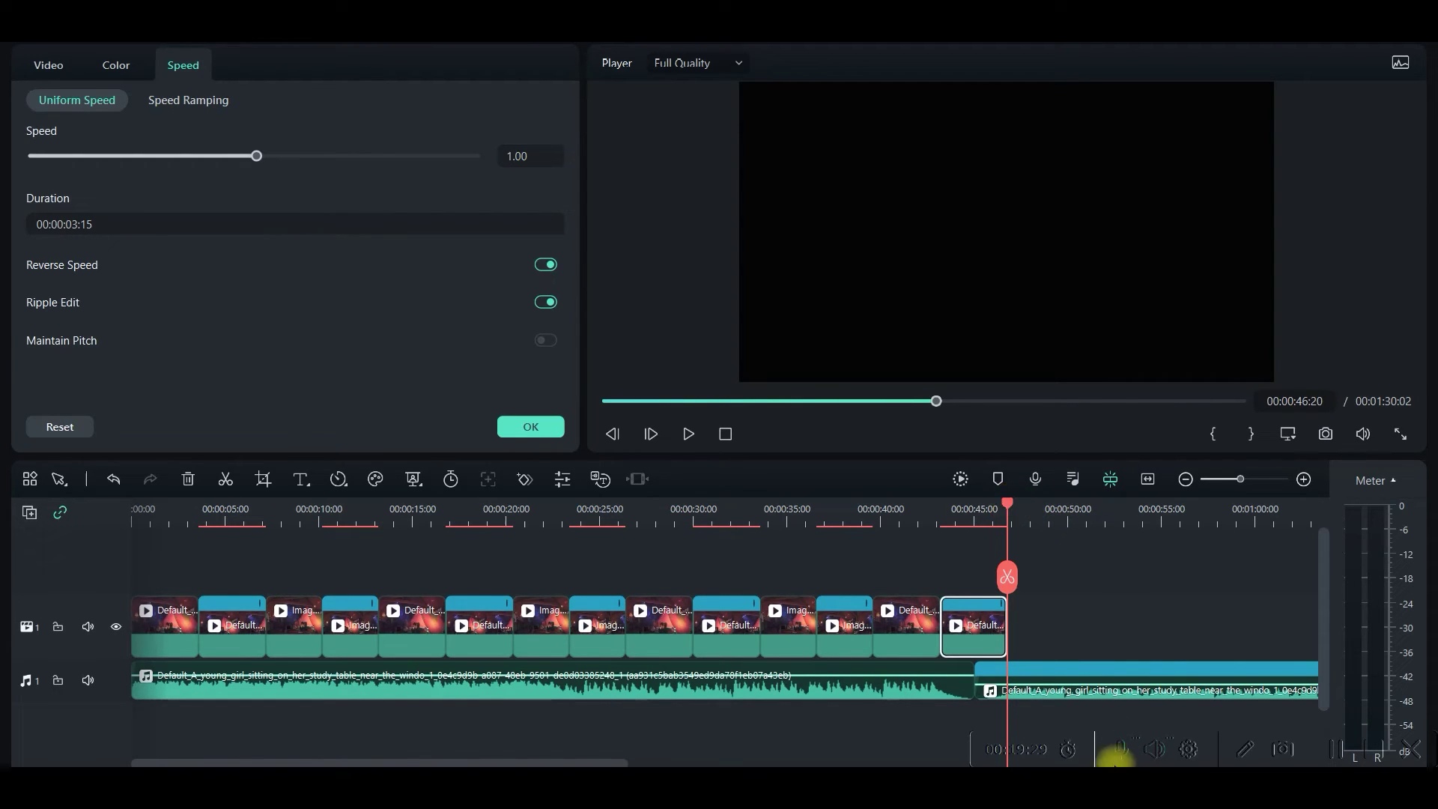
click(1106, 695)
key(Delete)
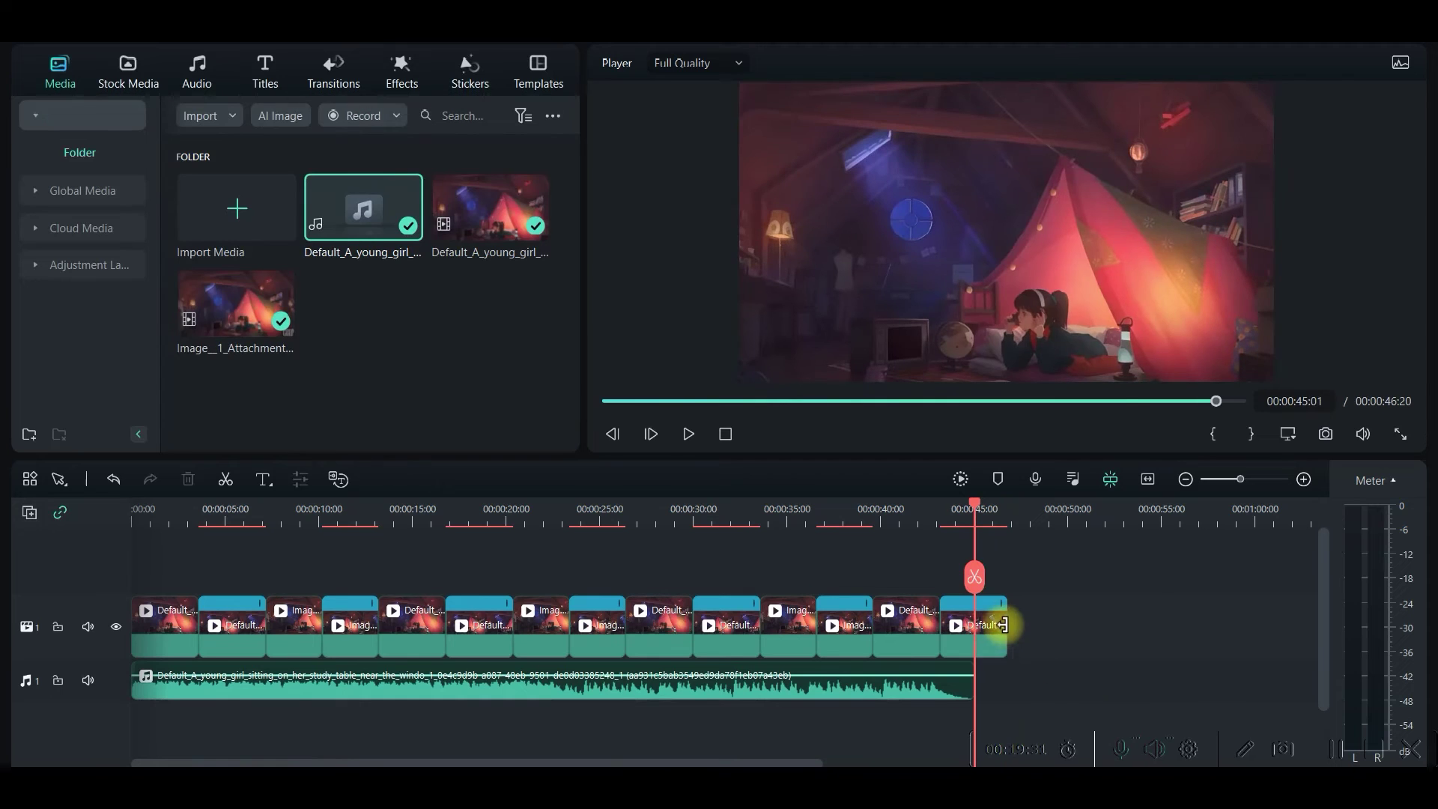
drag(1003, 625, 971, 631)
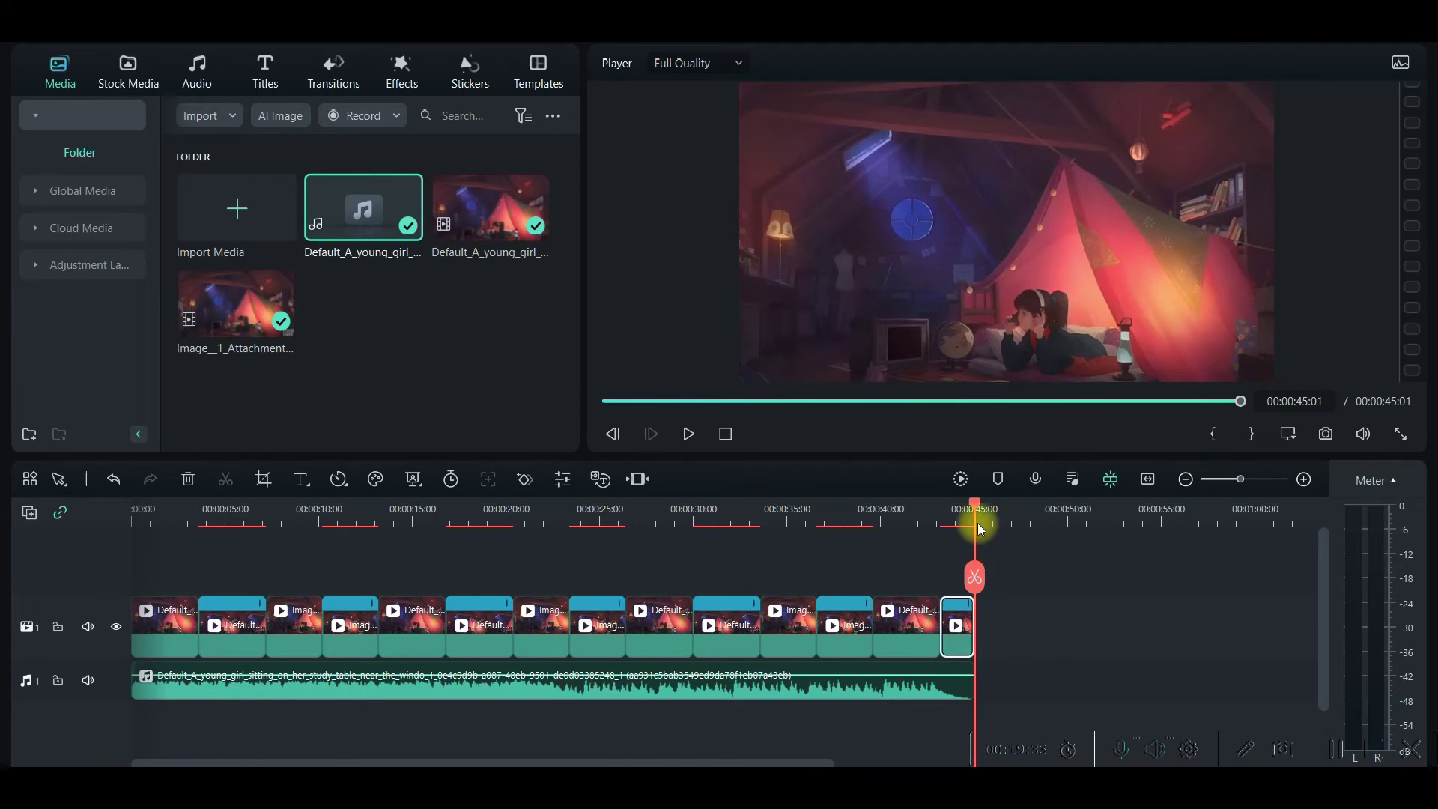
drag(972, 504, 26, 508)
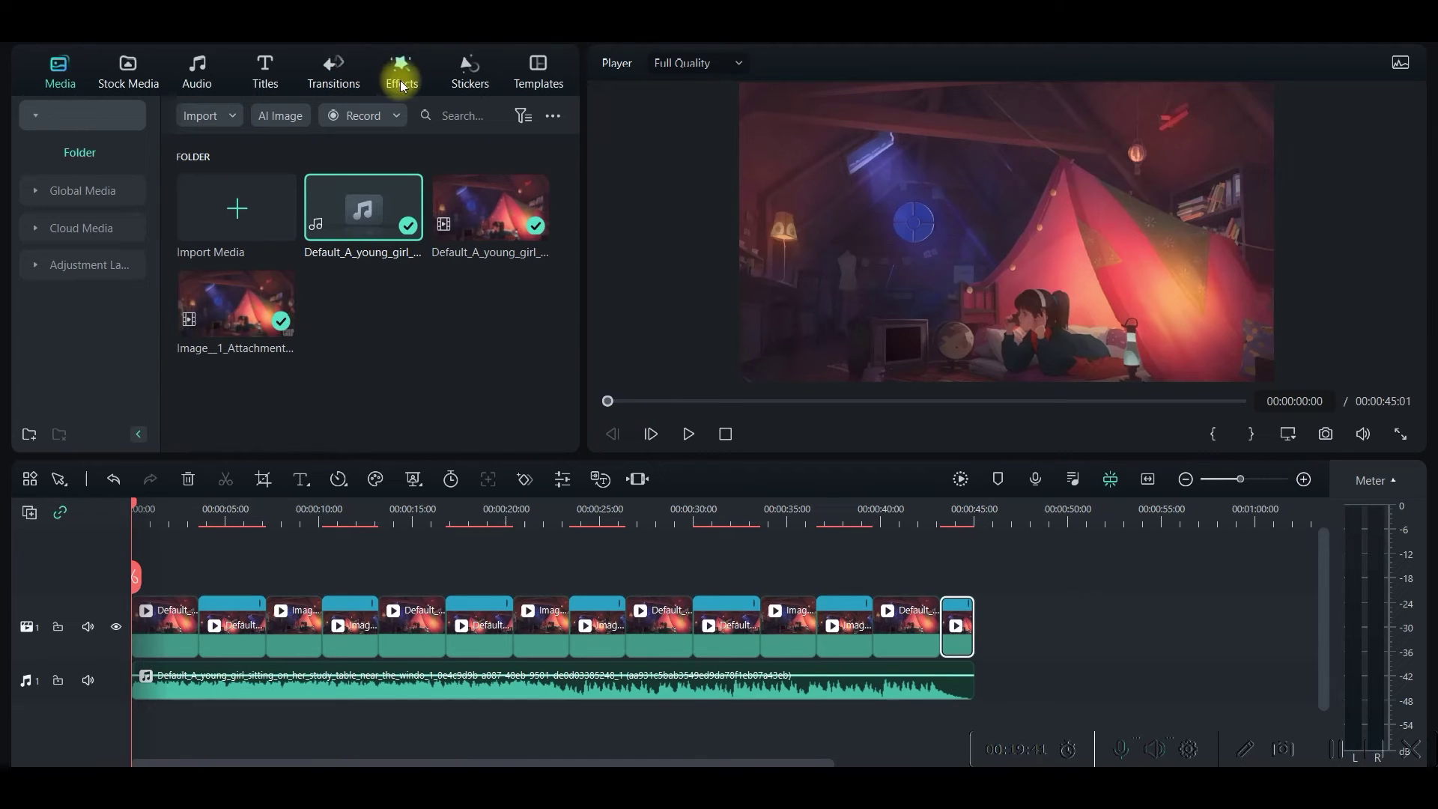
- Place Trending transitions like Butterfly Wave Scrawler and Beam Transition 1 at clip joins
click(335, 75)
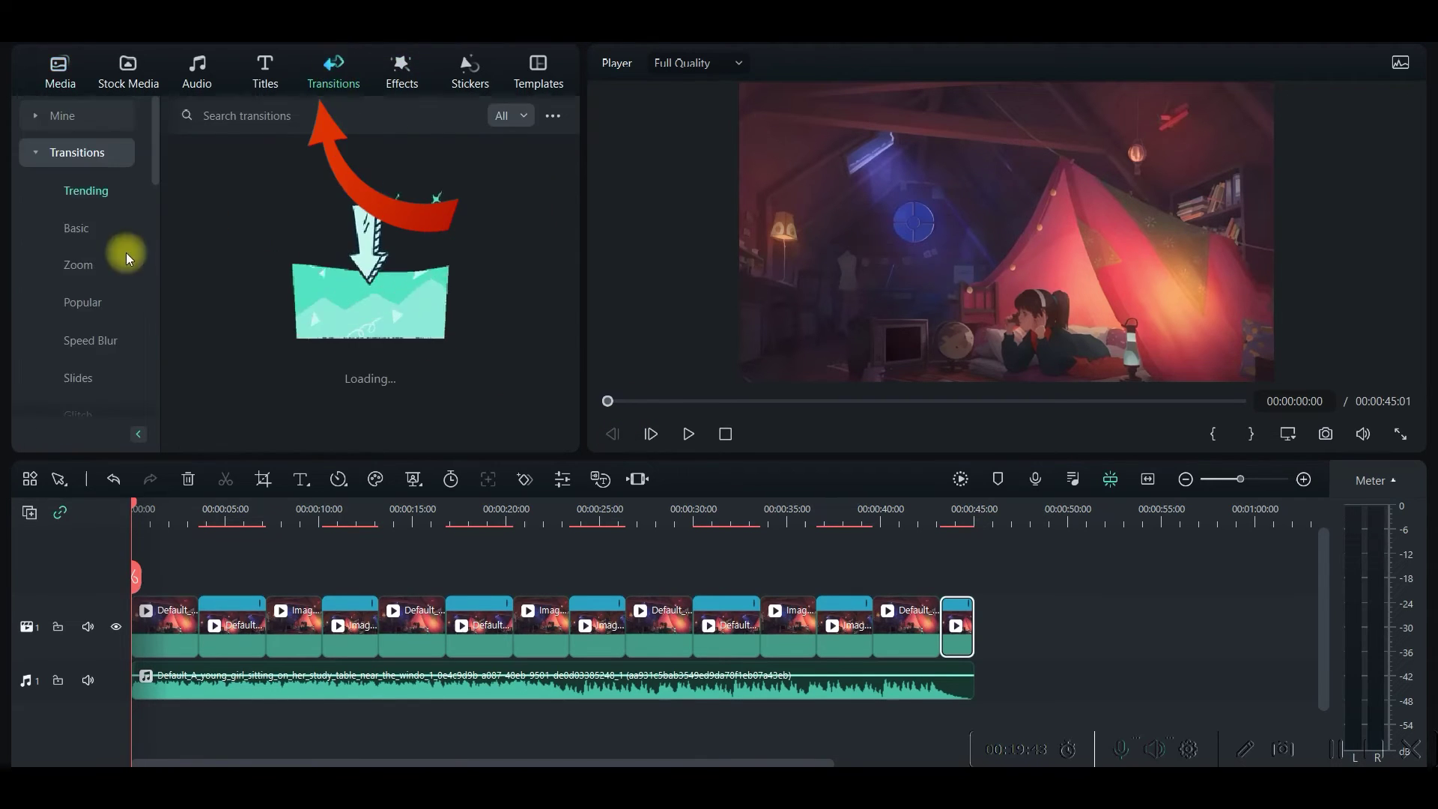
drag(505, 217, 256, 635)
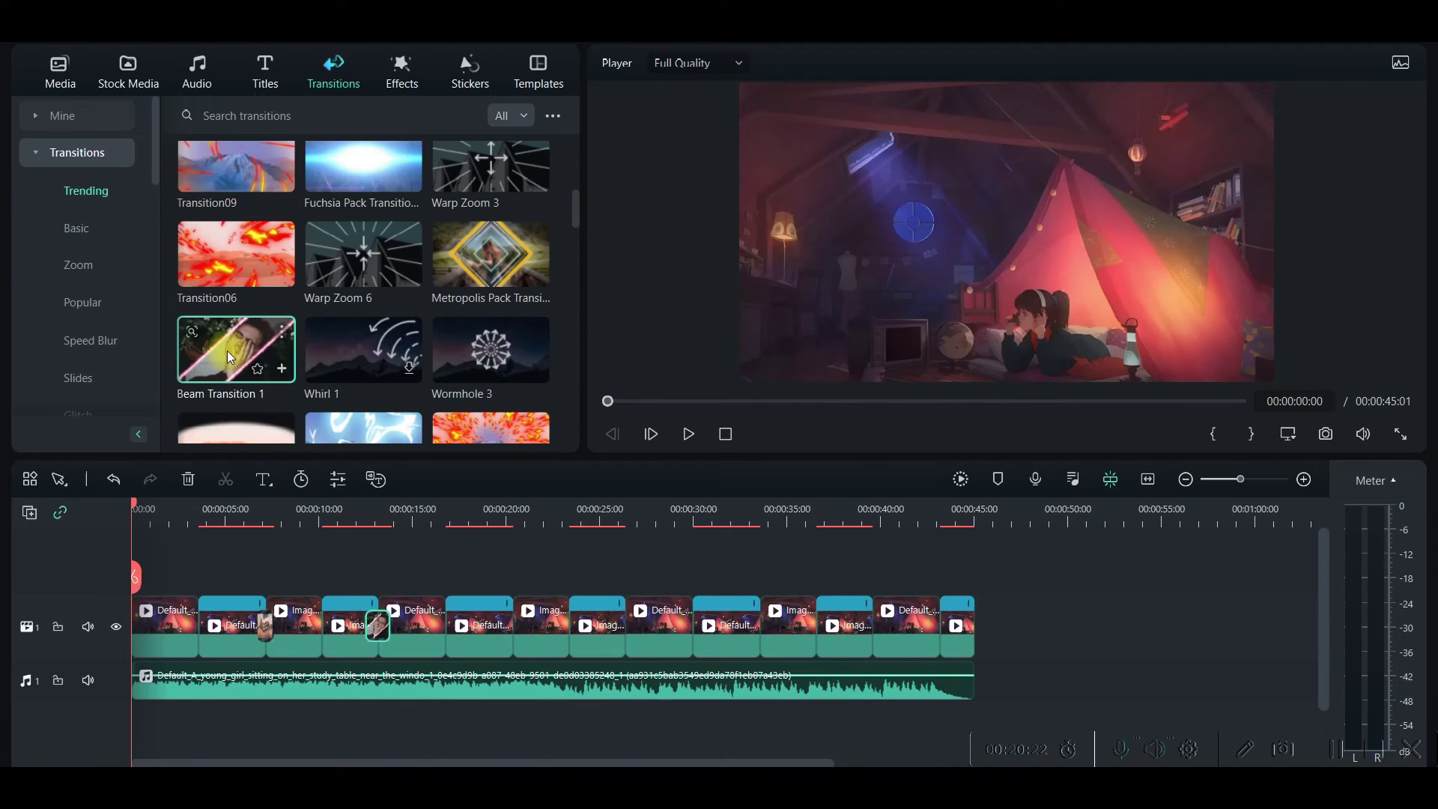
scroll(327, 215, up, 2)
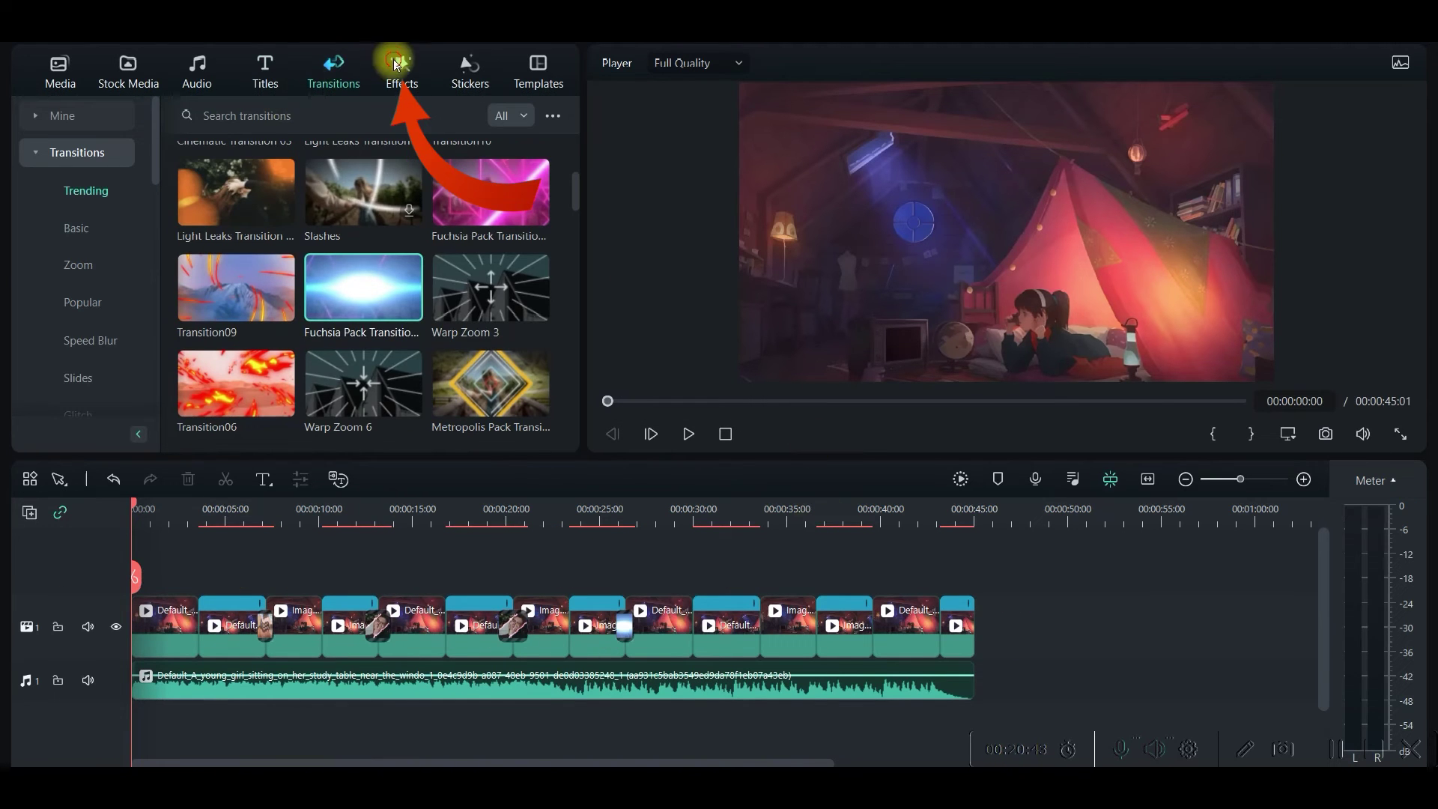
- Add Night Club Pack Overlay 01 on a new track spanning the whole video at 75% opacity
click(397, 65)
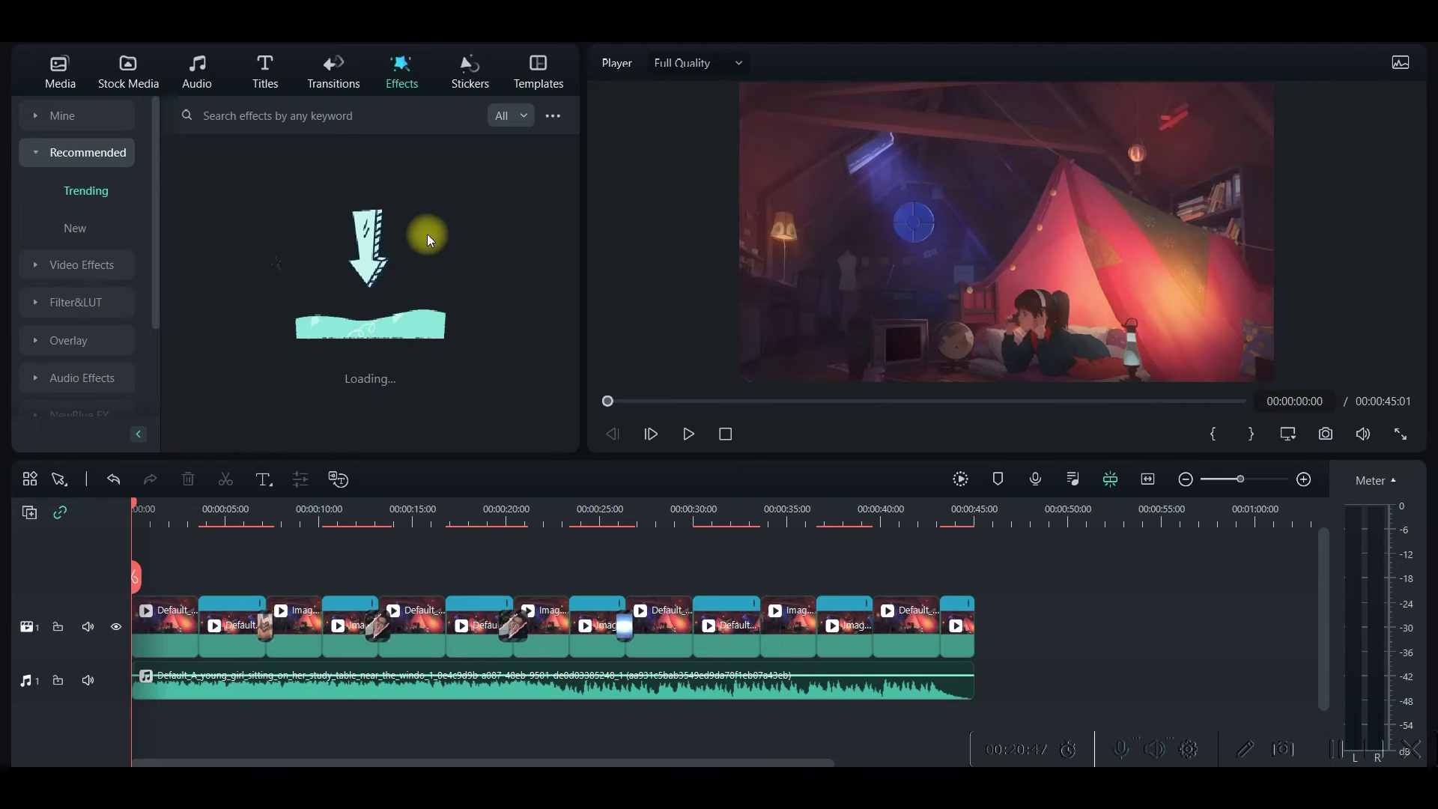
scroll(382, 341, down, 1)
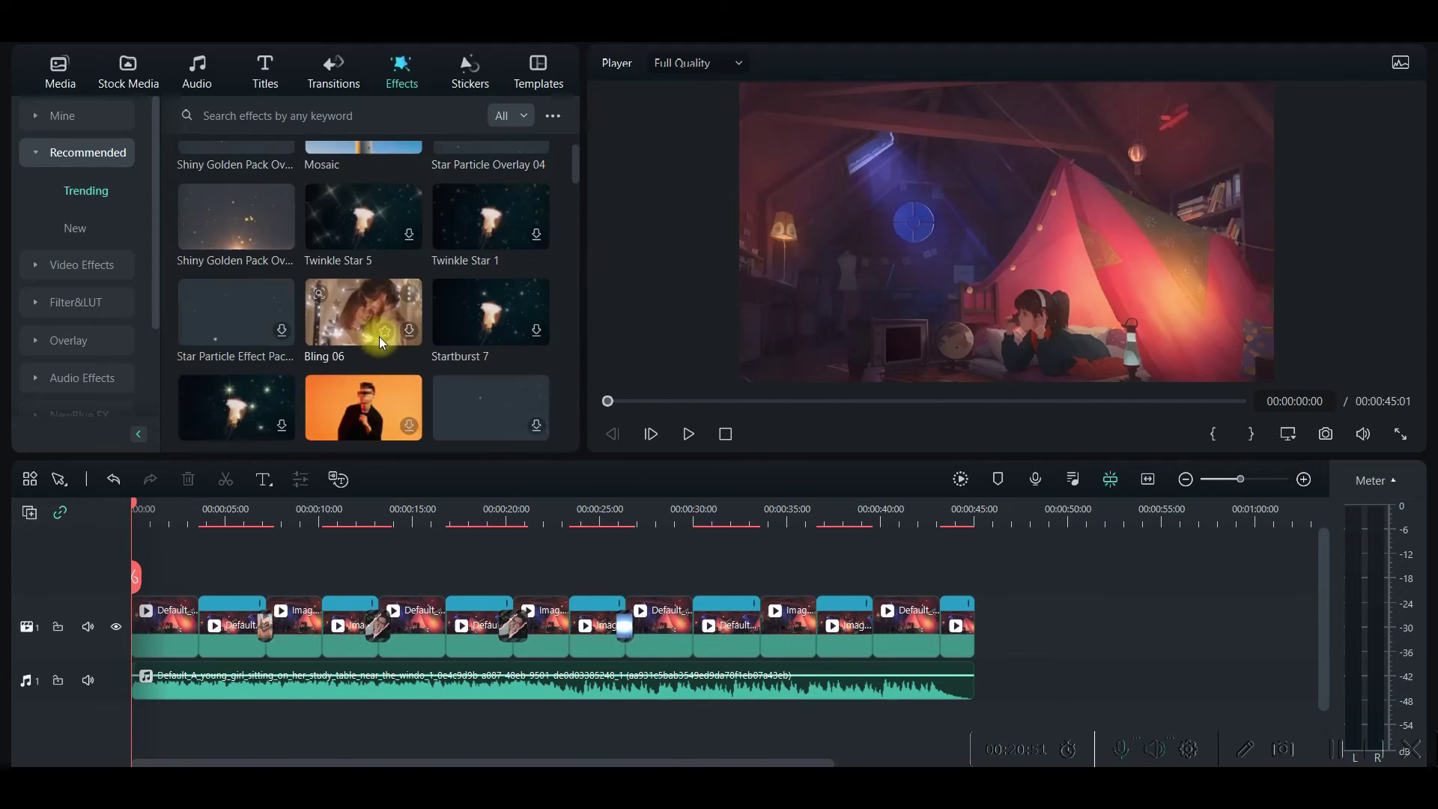
scroll(374, 348, down, 3)
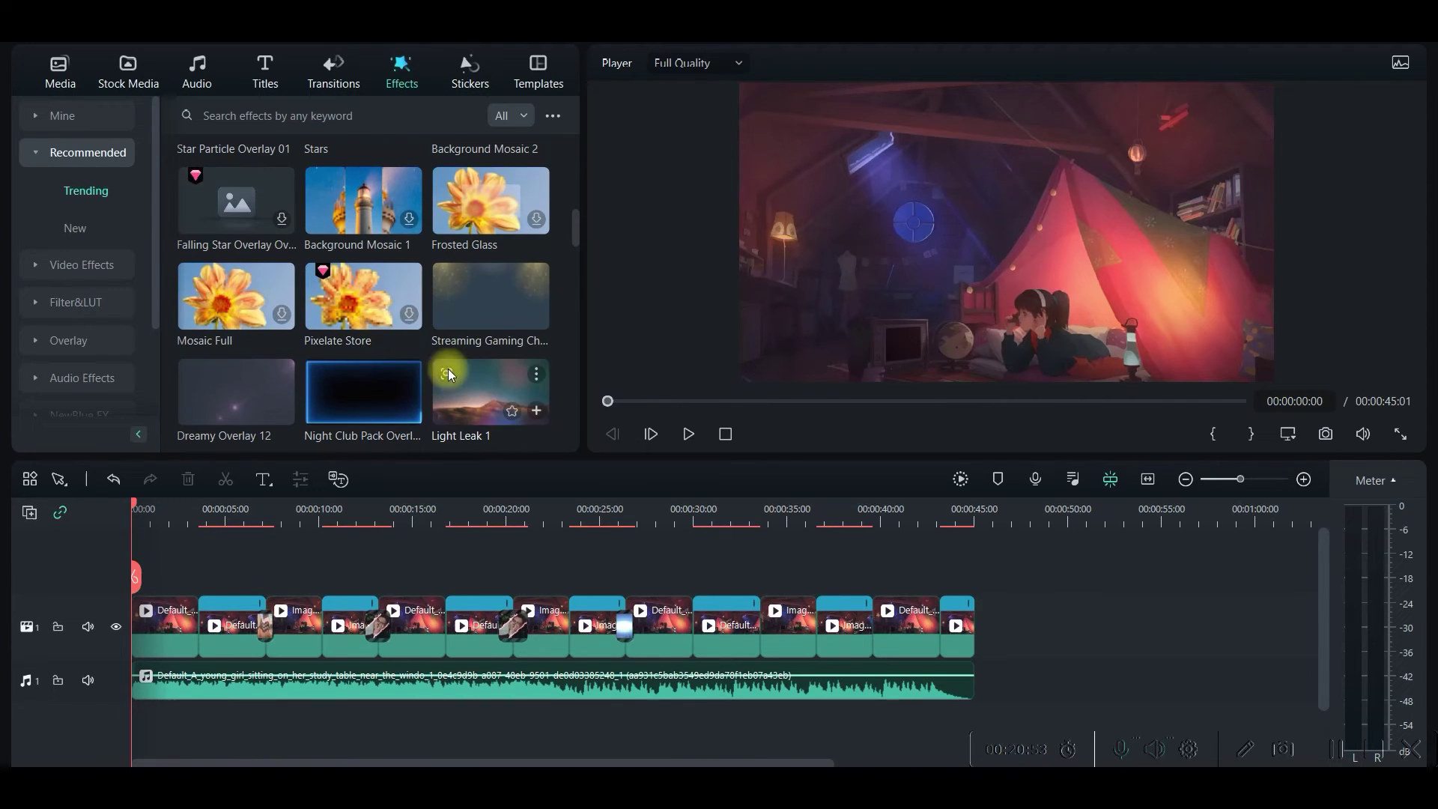
drag(361, 393, 342, 496)
drag(158, 564, 129, 564)
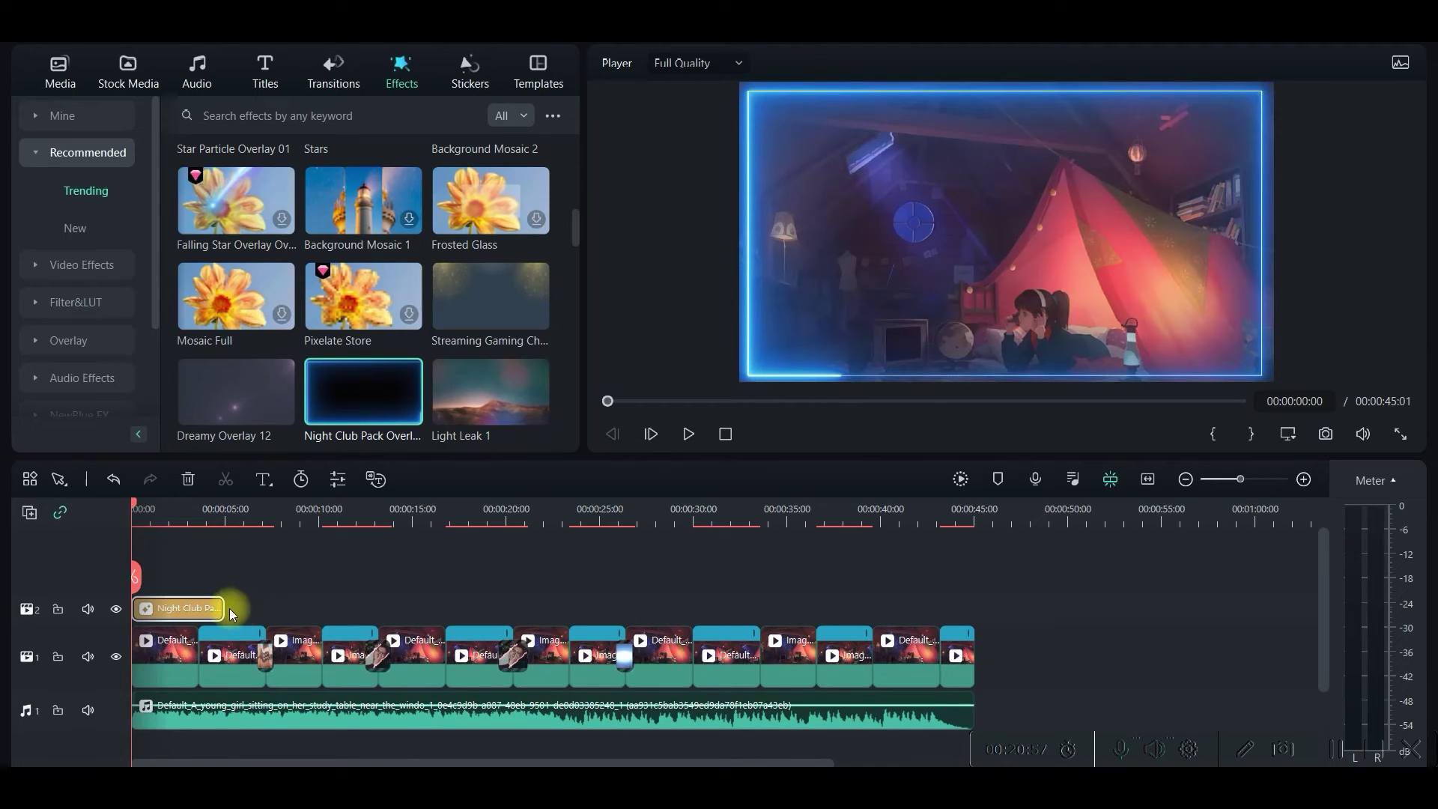
drag(223, 609, 974, 659)
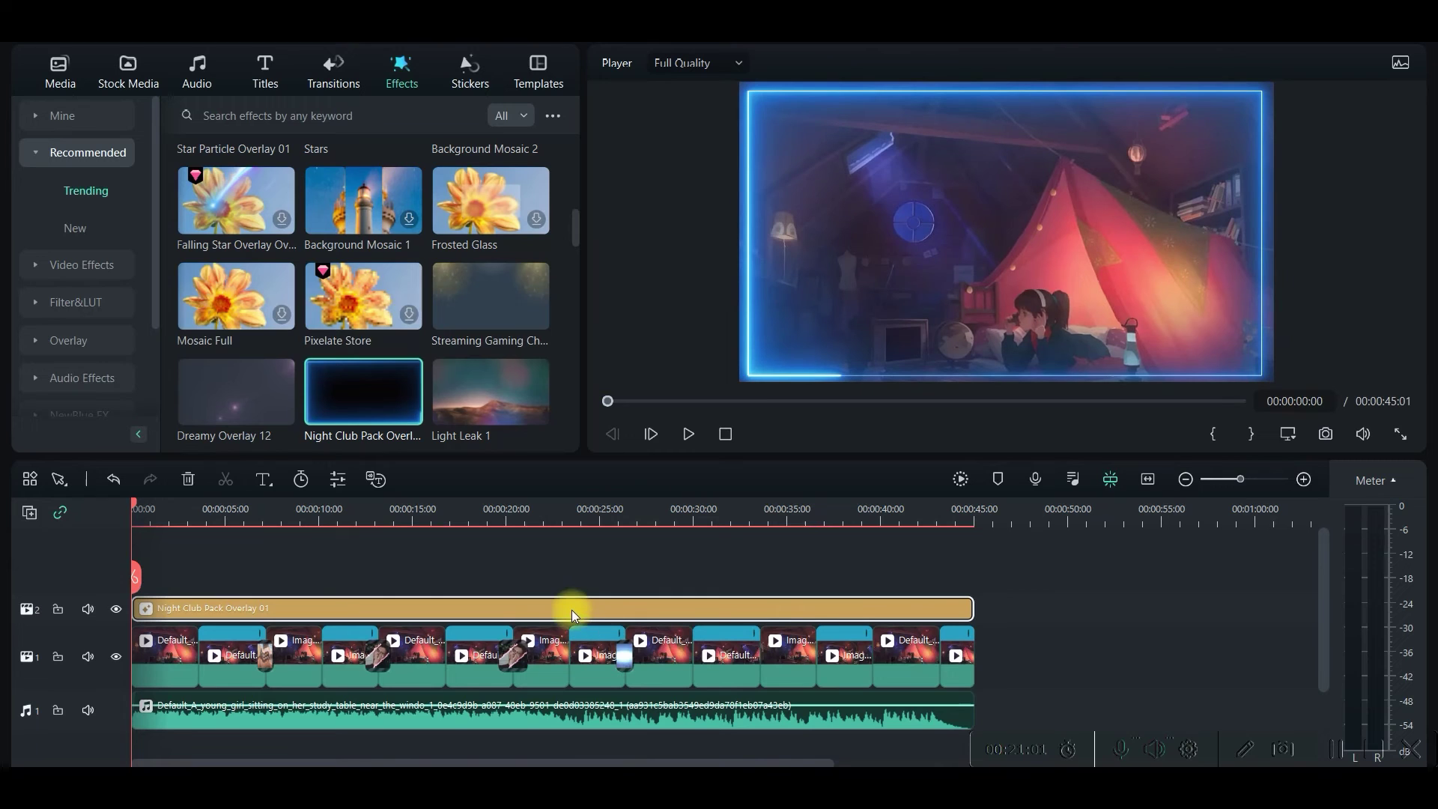
double_click(491, 608)
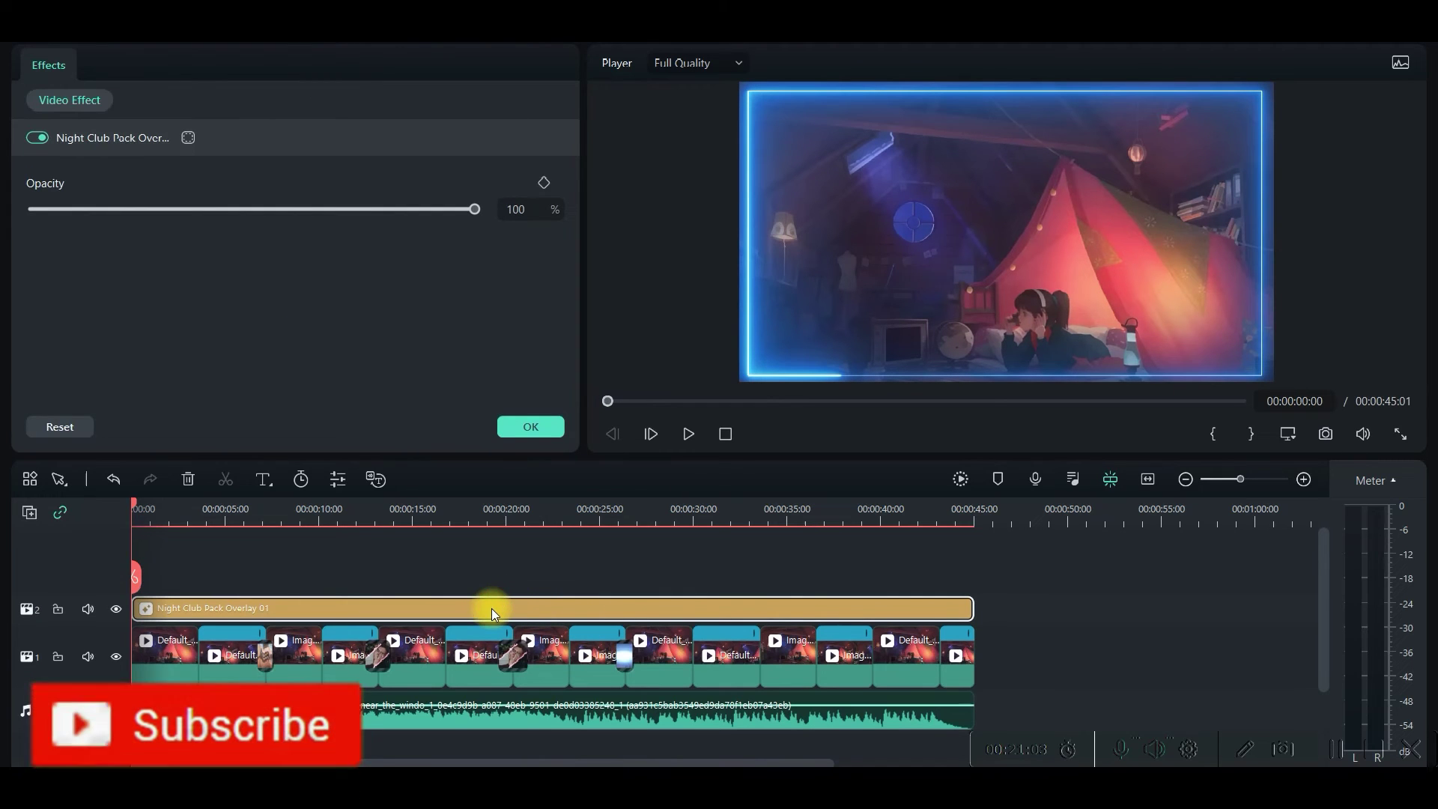
drag(473, 209, 364, 217)
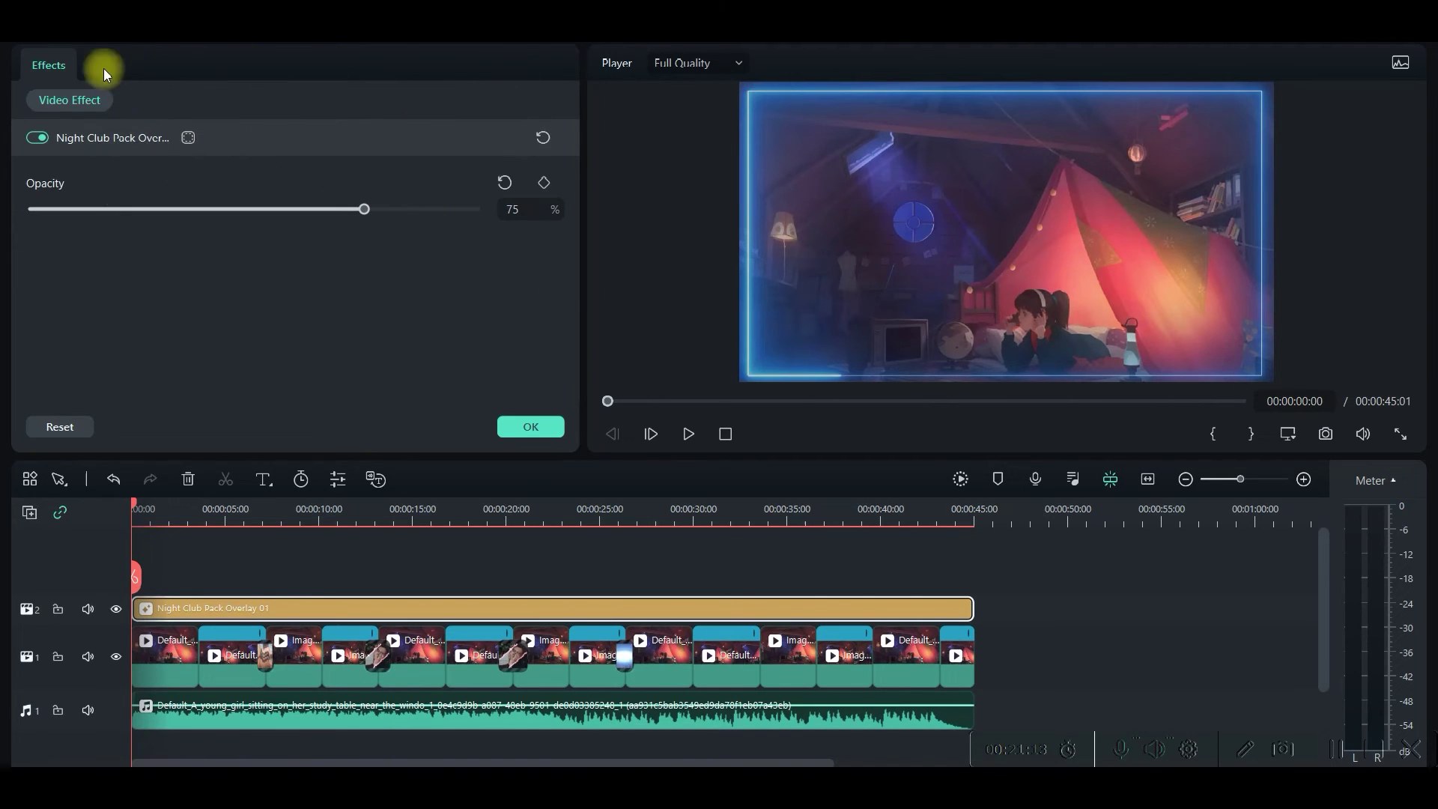
- Add Star Particle Overlay 04 on a third track spanning the full 00:00:45:01 at 100% opacity
click(194, 541)
scroll(485, 302, up, 5)
drag(482, 195, 134, 576)
drag(223, 608, 973, 635)
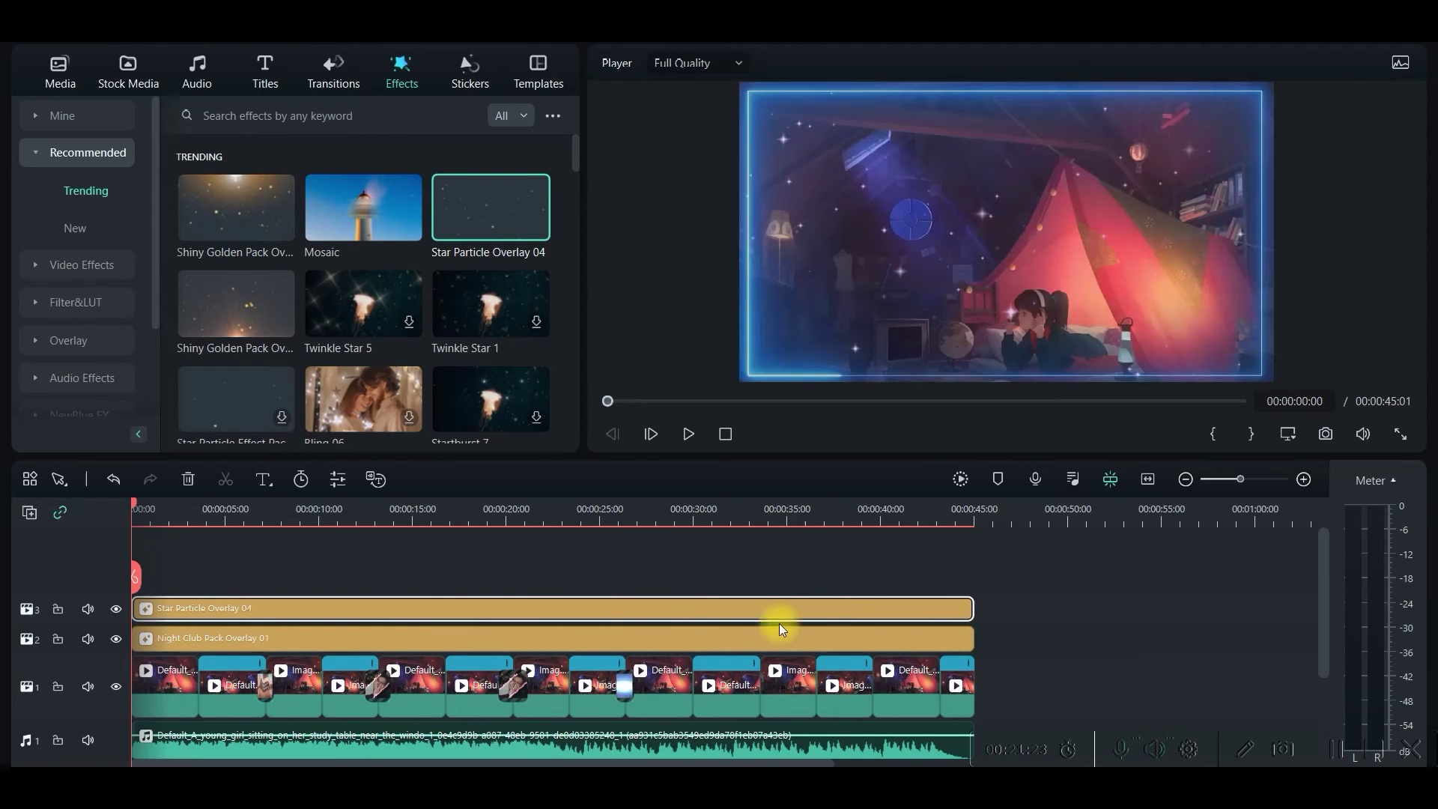
double_click(881, 616)
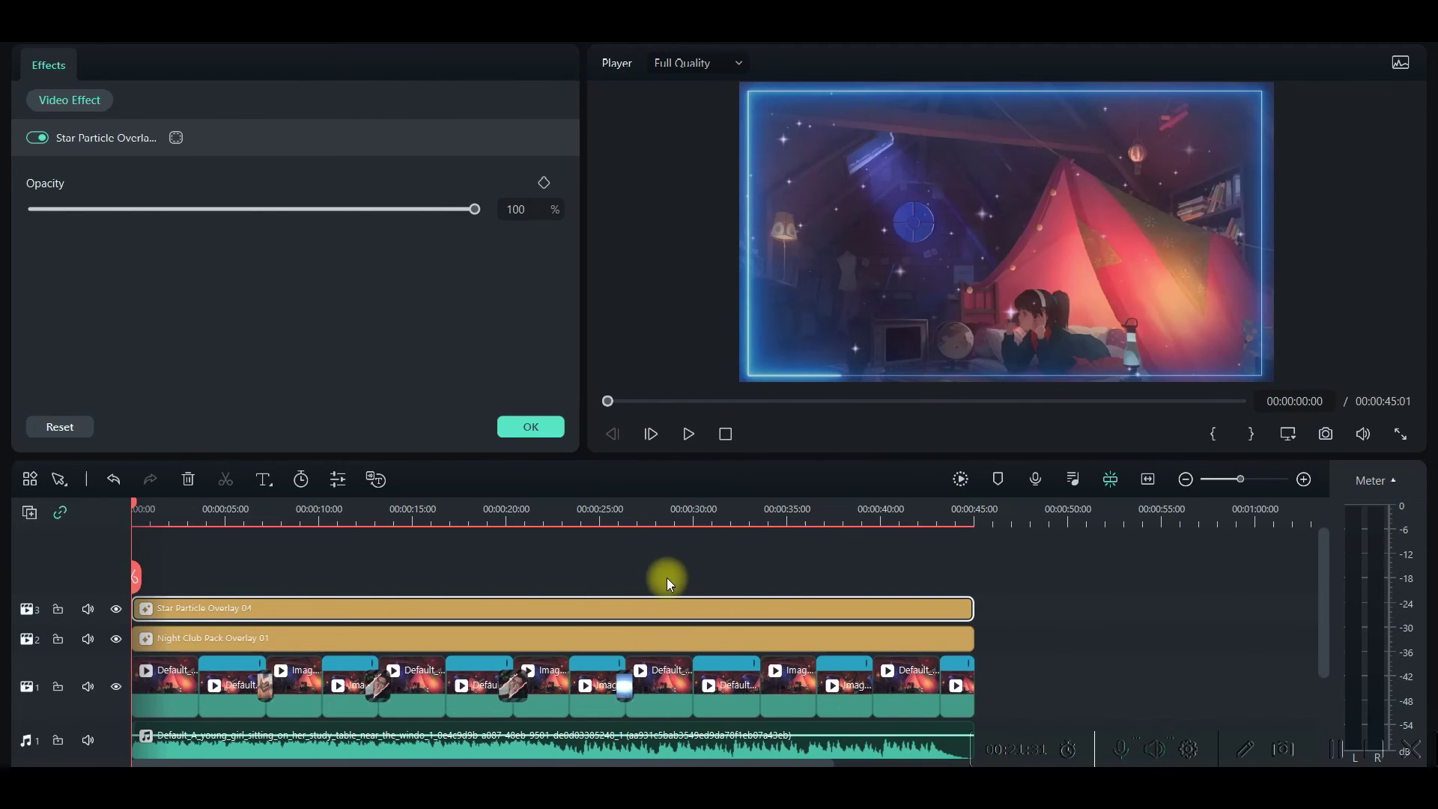
- Export as a 1920x1080 MP4 named 3D CARTOON MOVIE FREE (LAB) with Higher quality selected
click(1265, 48)
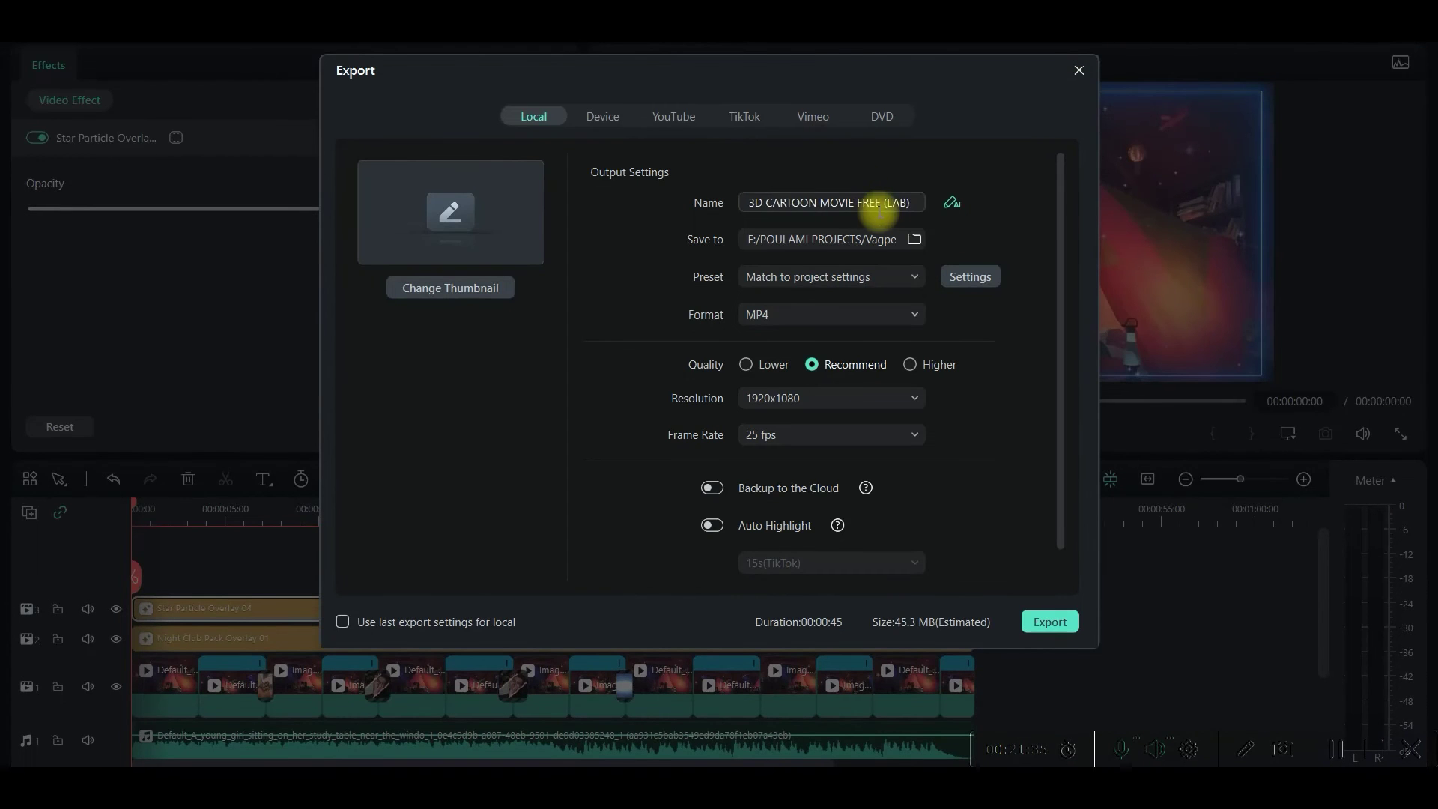
drag(912, 203, 704, 200)
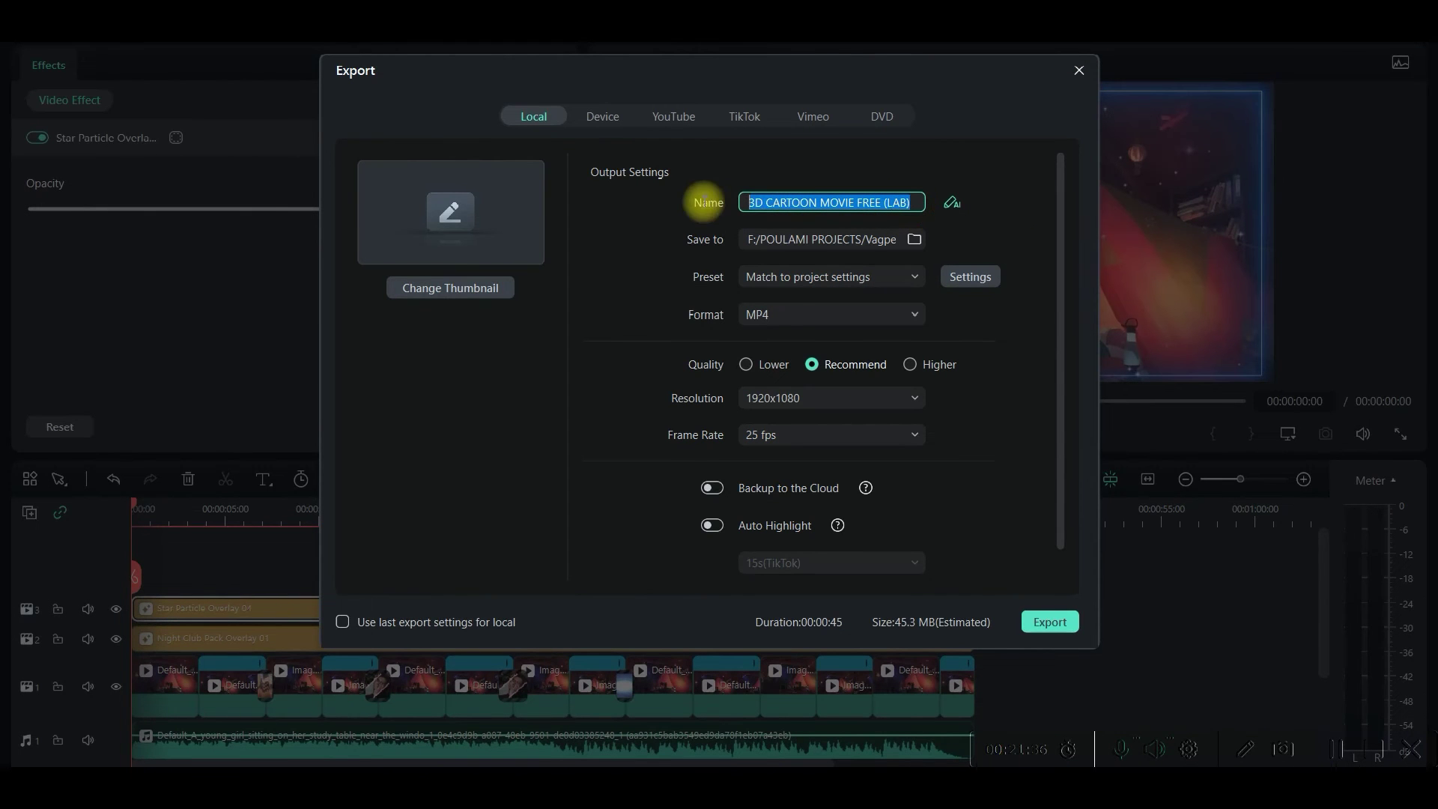
click(916, 239)
click(1008, 61)
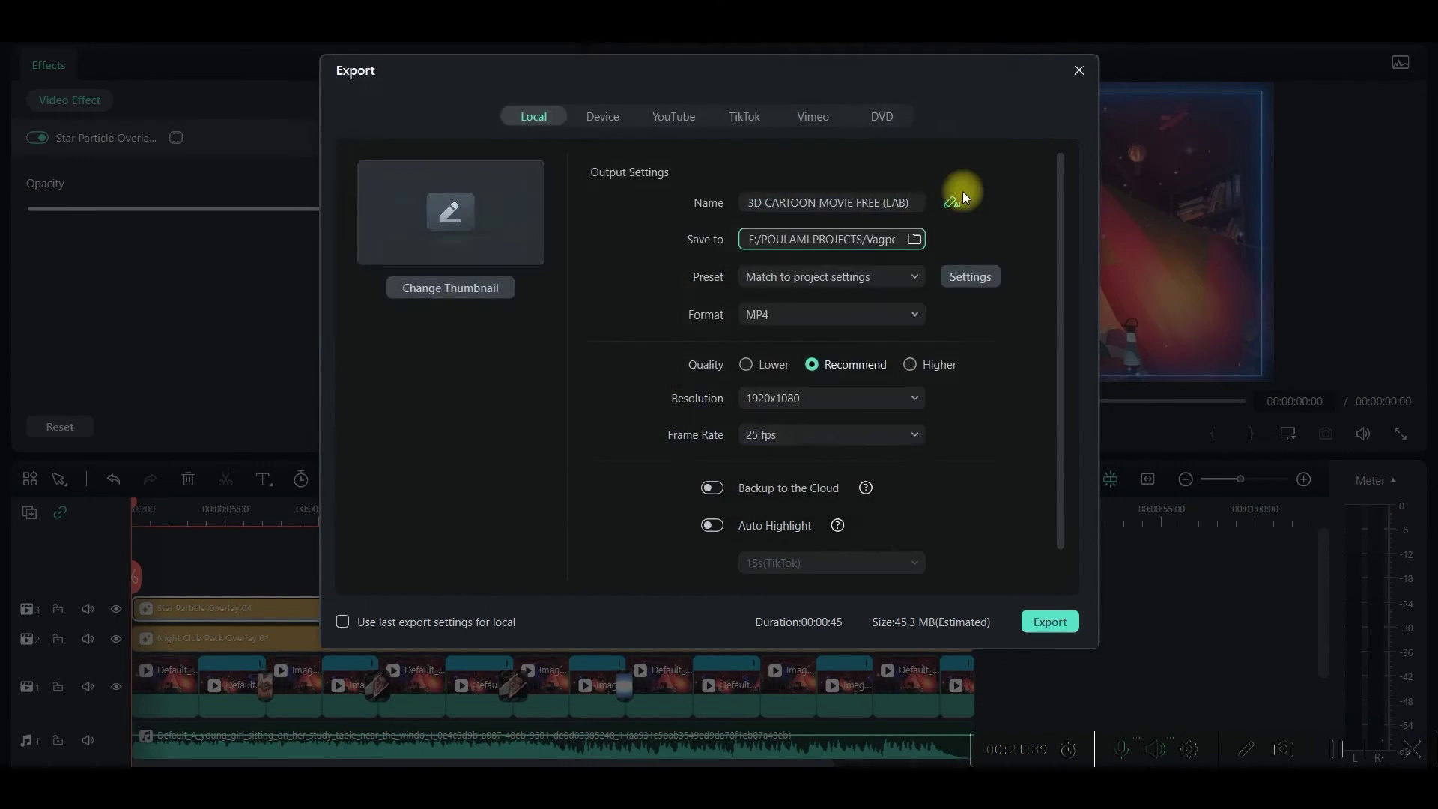
click(914, 363)
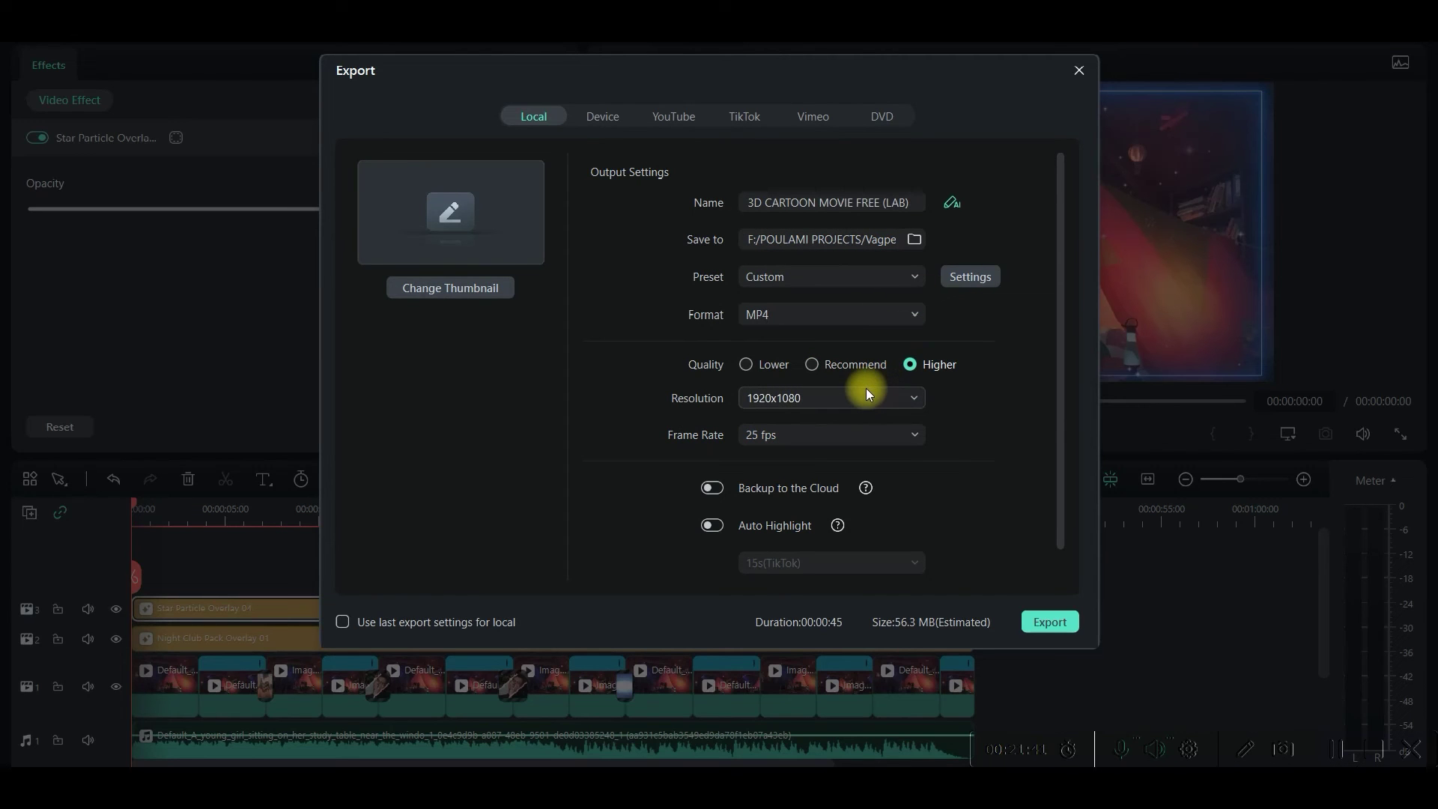